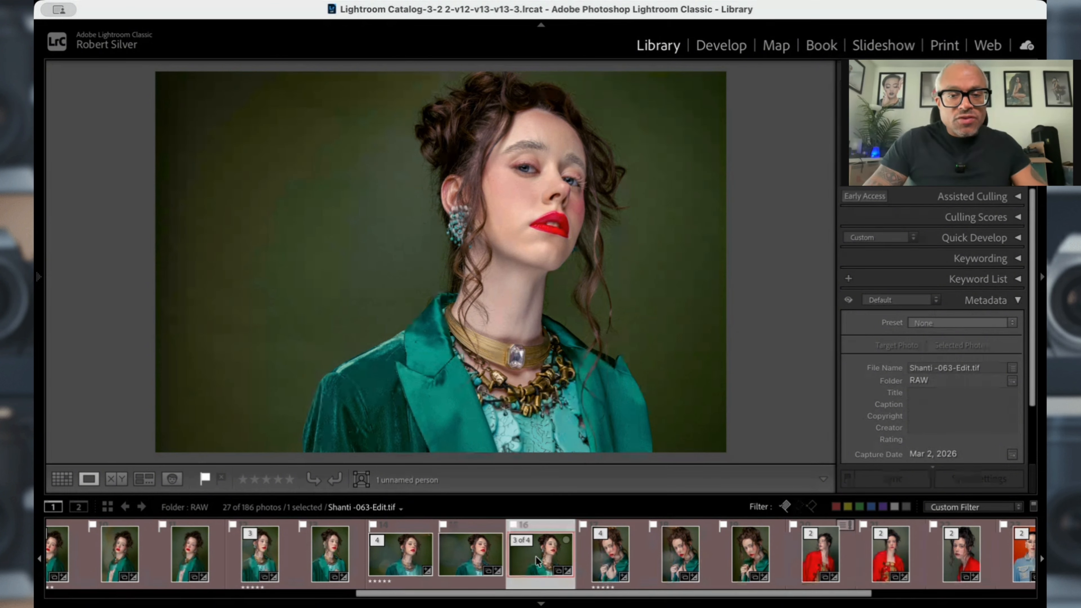
Review the edited green-jacket portraits and the long-haired blue-backdrop portraits from the shoot.
left_click(388, 555)
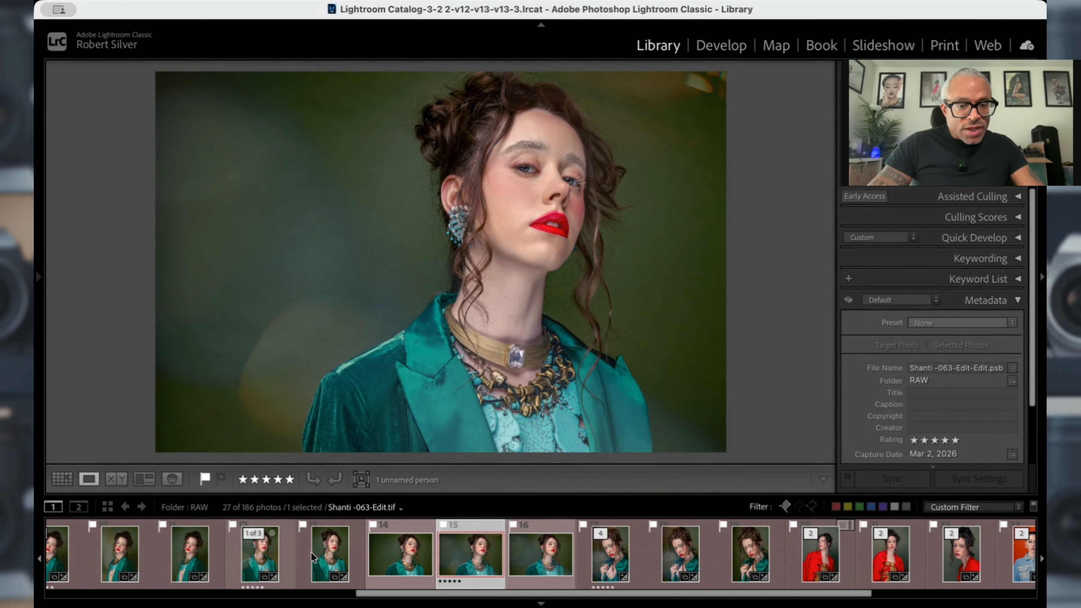
left_click(300, 564)
left_click(264, 566)
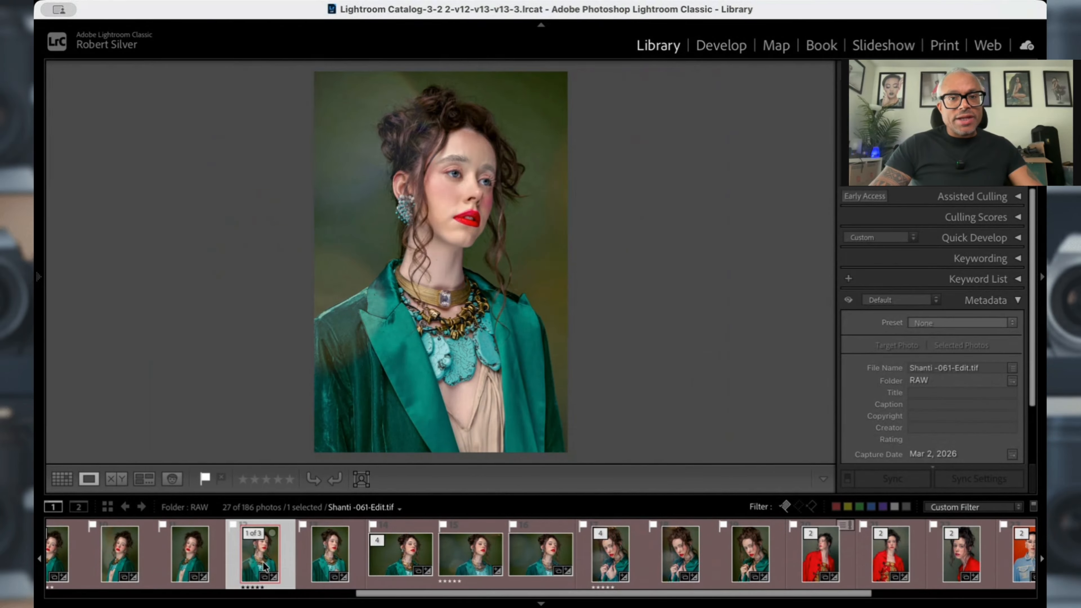
key("s")
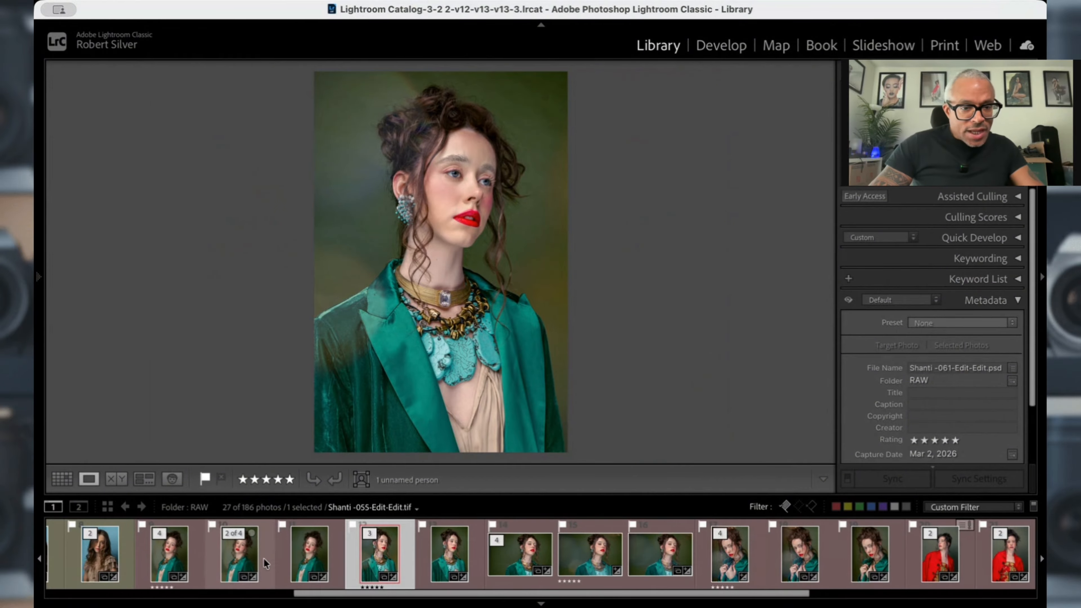
scroll(117, 579, "up", 5)
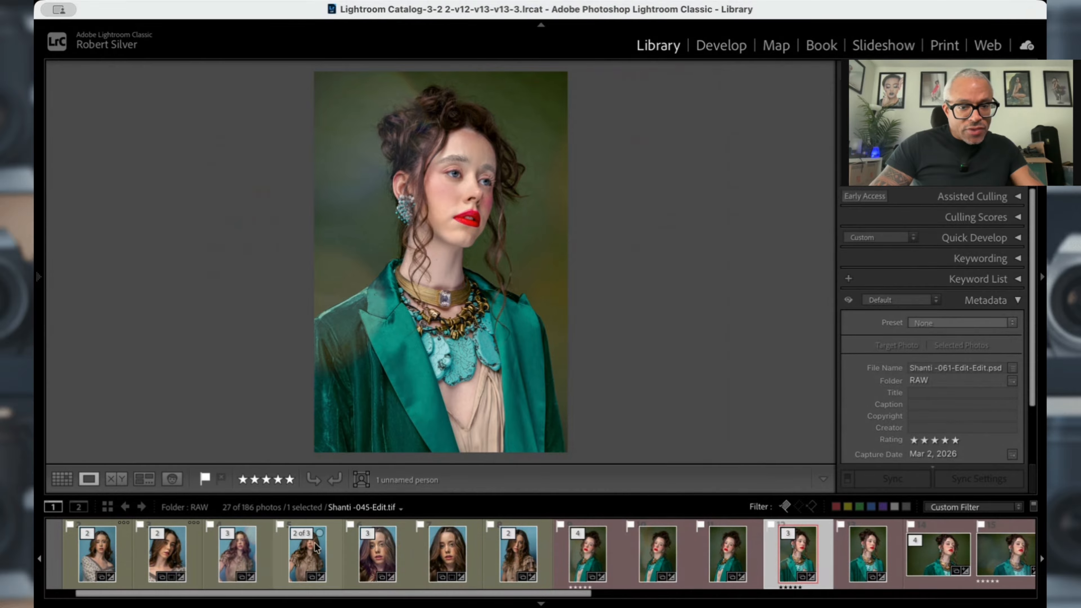
left_click(445, 556)
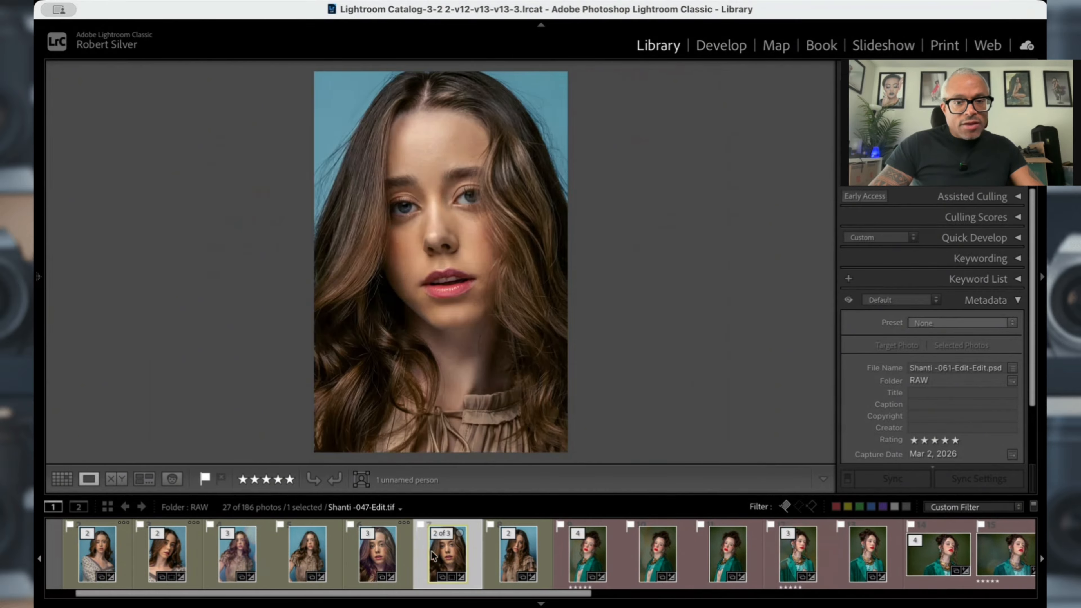
left_click(365, 574)
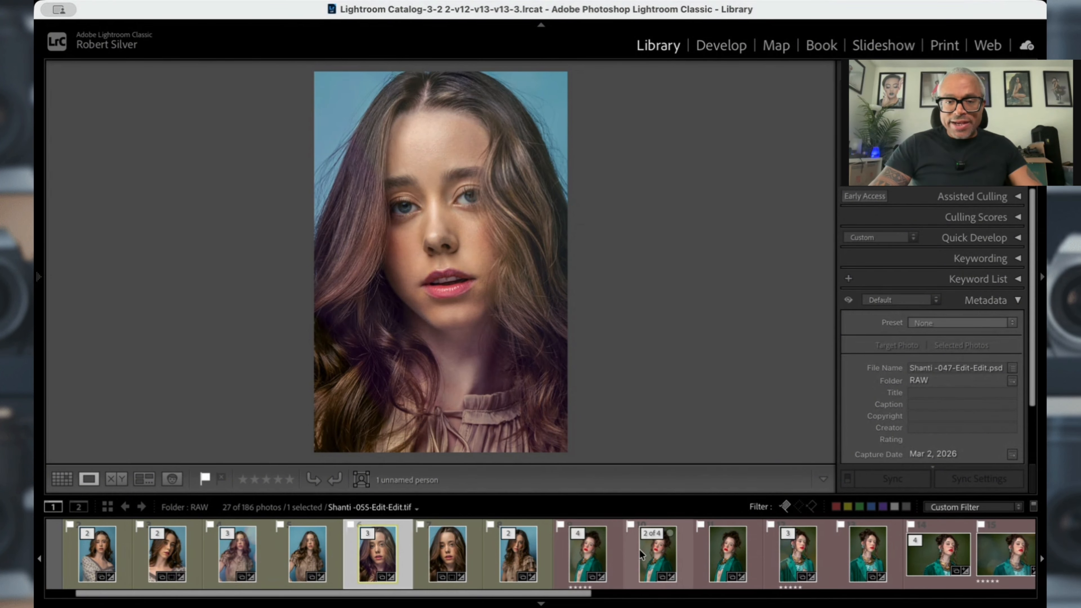
Browse to the red-coat portraits and select the close-up 109-Edit.tif.
scroll(640, 549, "down", 2)
scroll(640, 551, "down", 12)
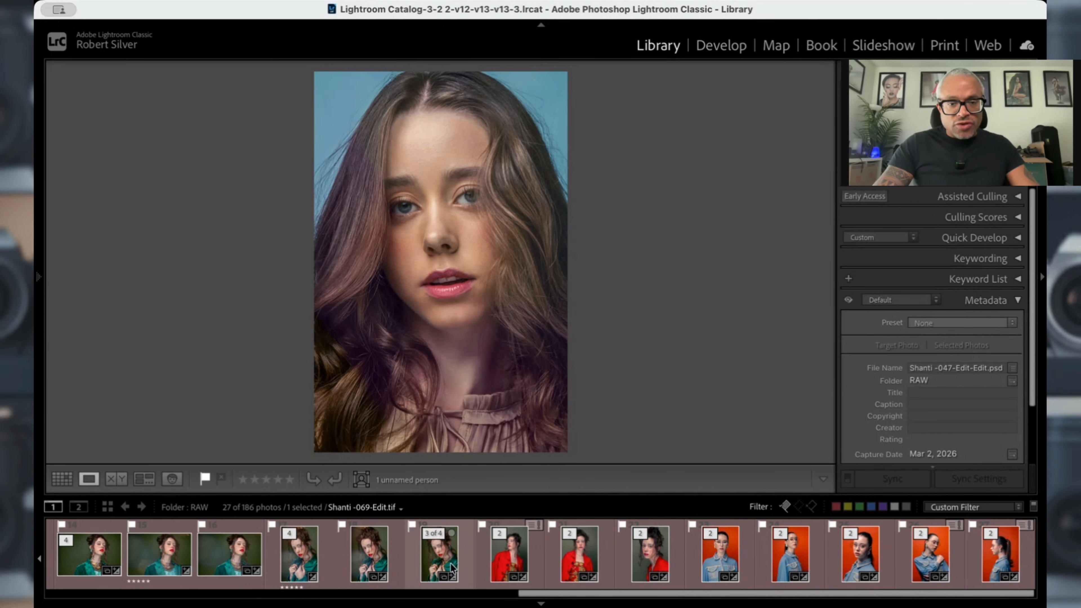
left_click(576, 566)
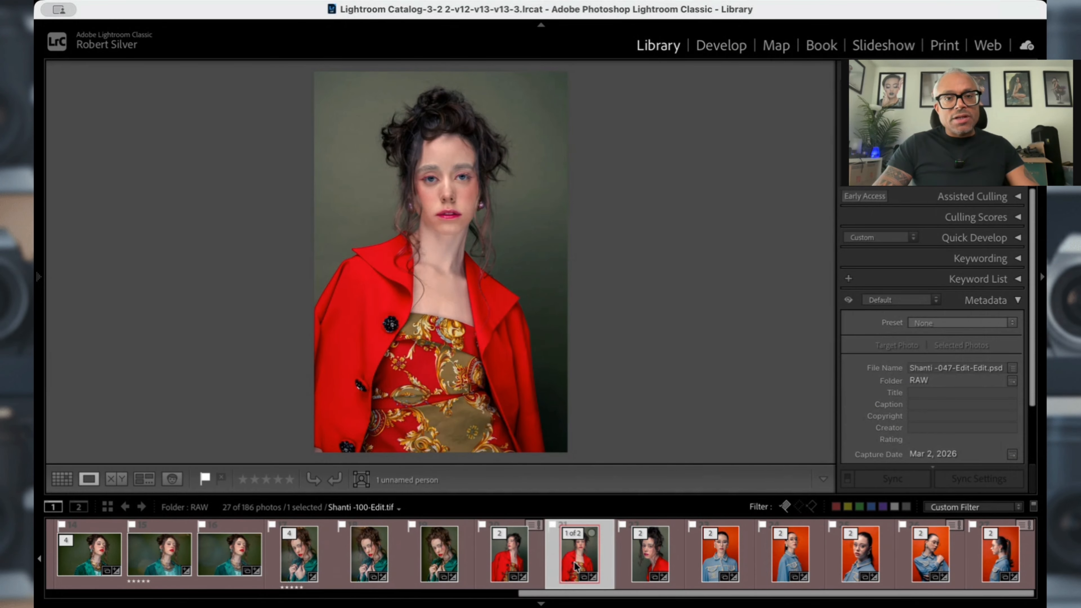
key("Left")
key("Right")
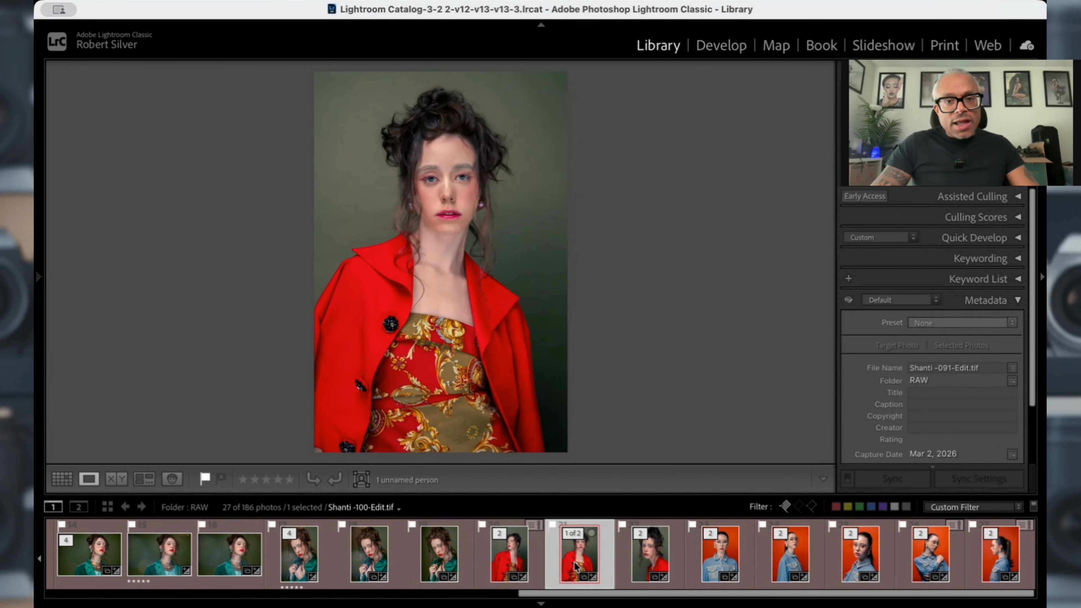
key("Right")
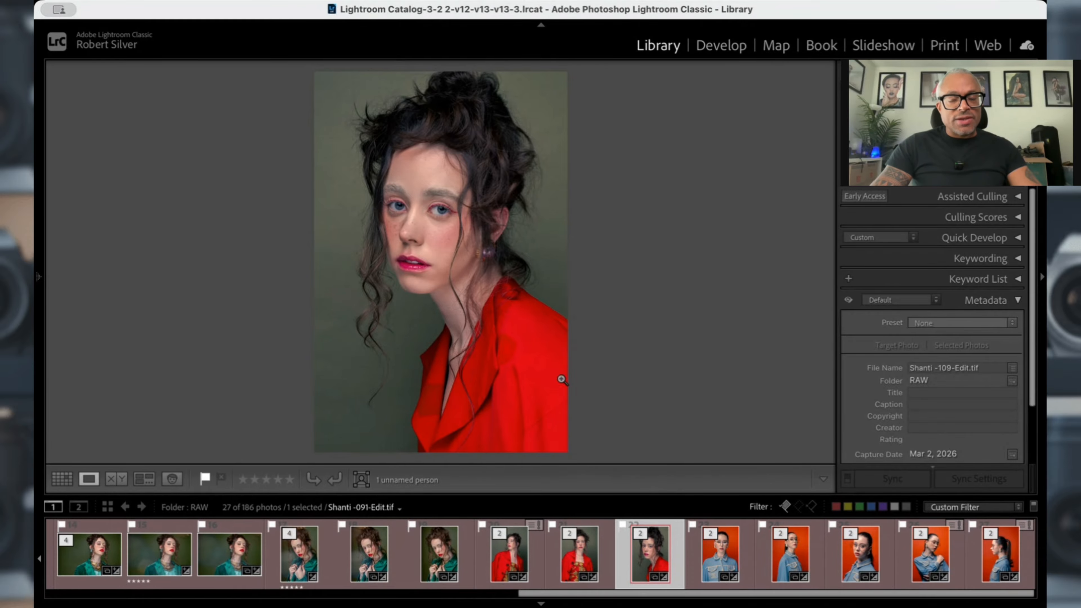
Examine the eyes and facial detail of the red-coat close-up at high magnification.
left_click(452, 201)
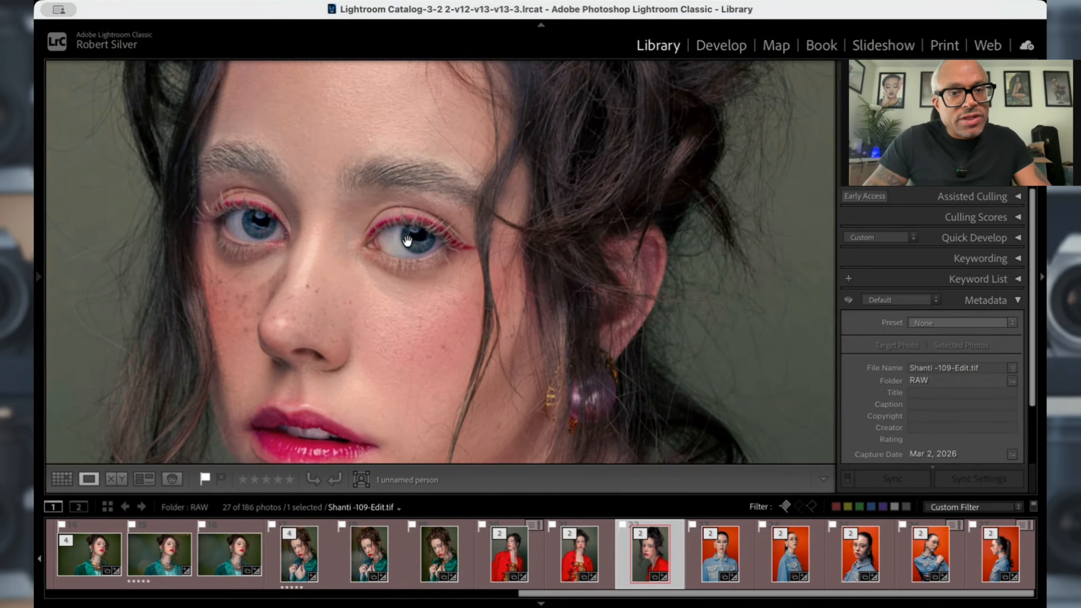
left_click_drag(410, 242, 477, 318)
left_click(494, 299)
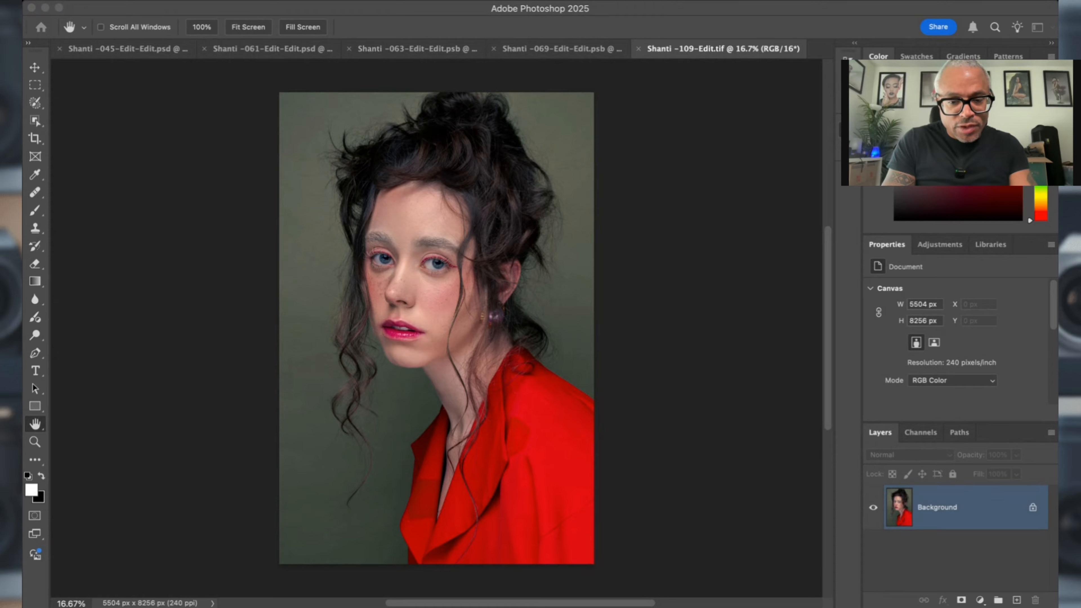
In Photoshop, convert the Background of the red-coat portrait into a regular layer named photo.
key("Return")
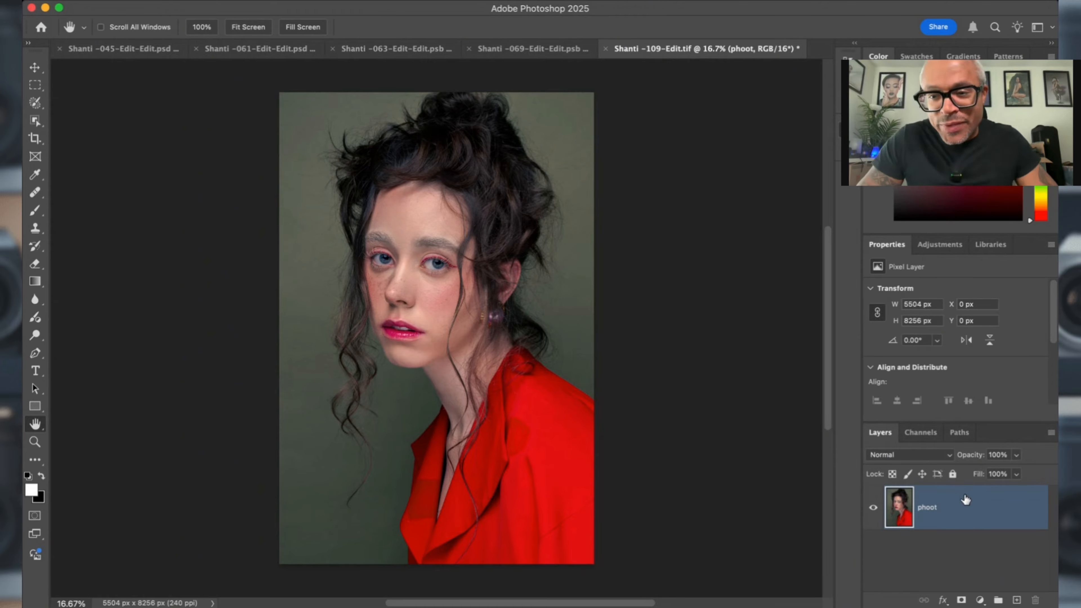
double_click(929, 506)
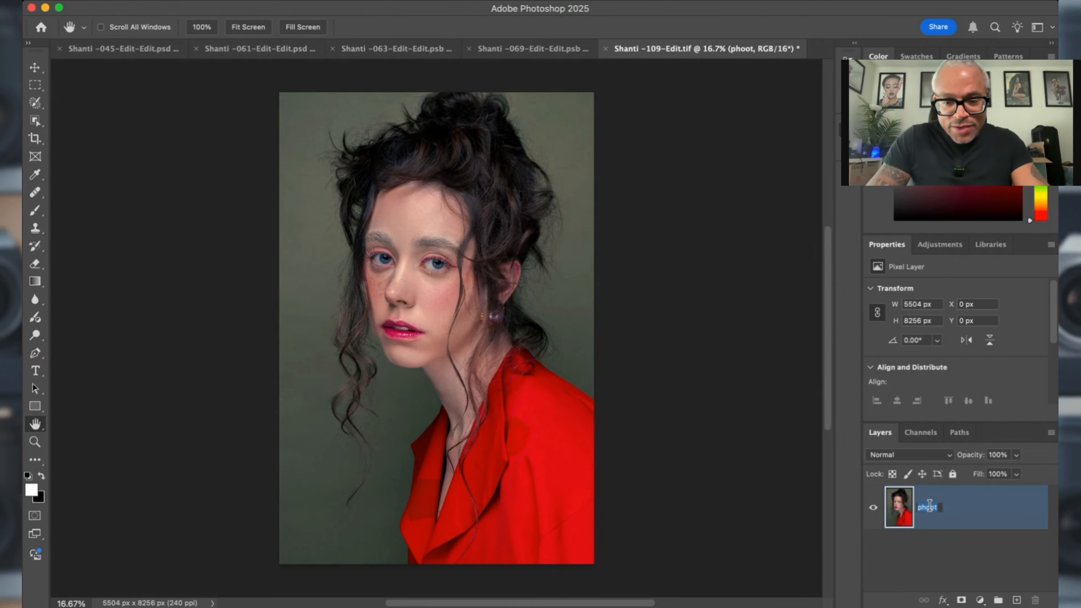
type("photo")
key("Return")
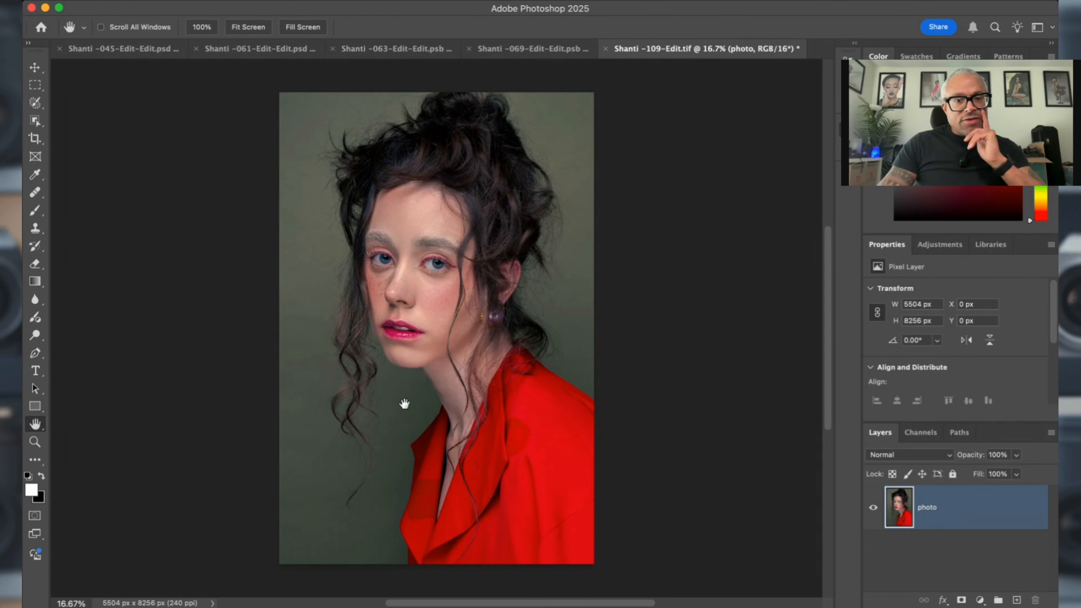
Review the finished overlay effects in the other open portrait documents and return to the red-coat 109-Edit.tif.
left_click(403, 50)
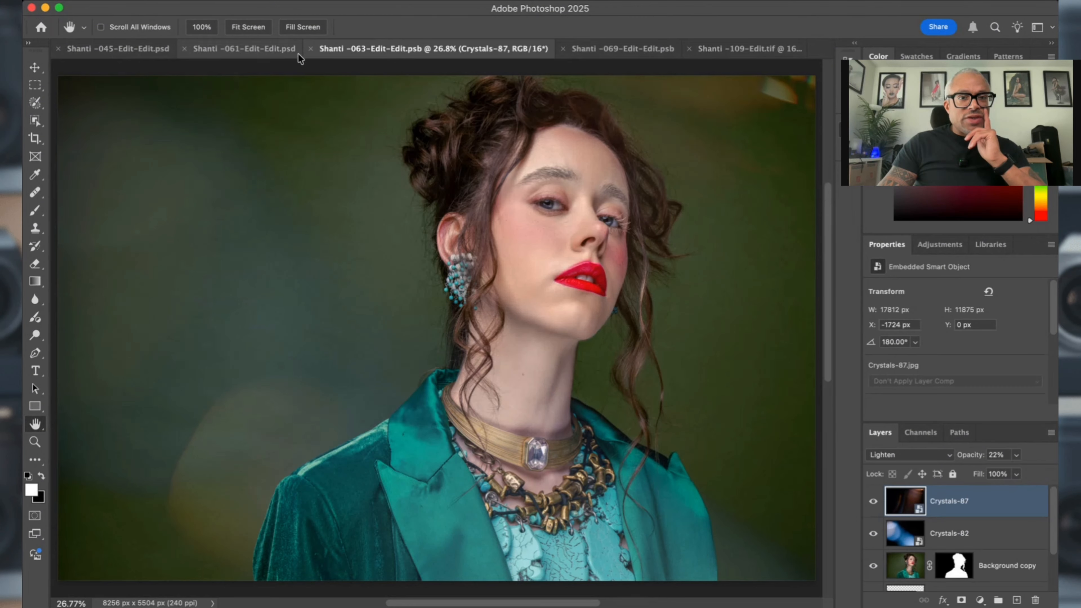
left_click(266, 58)
left_click(147, 50)
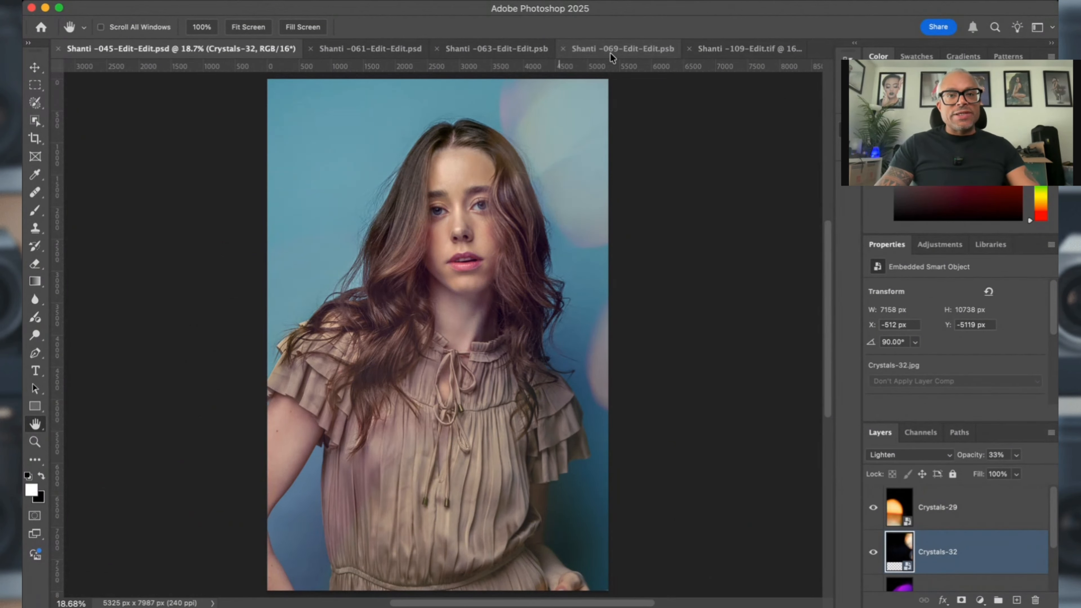
left_click(610, 53)
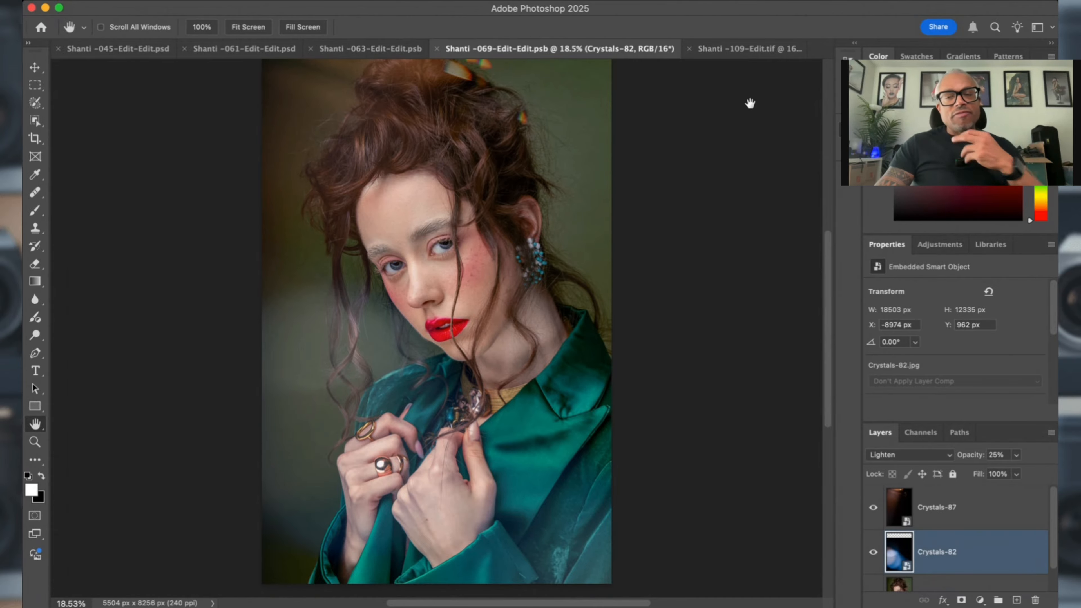
left_click(767, 49)
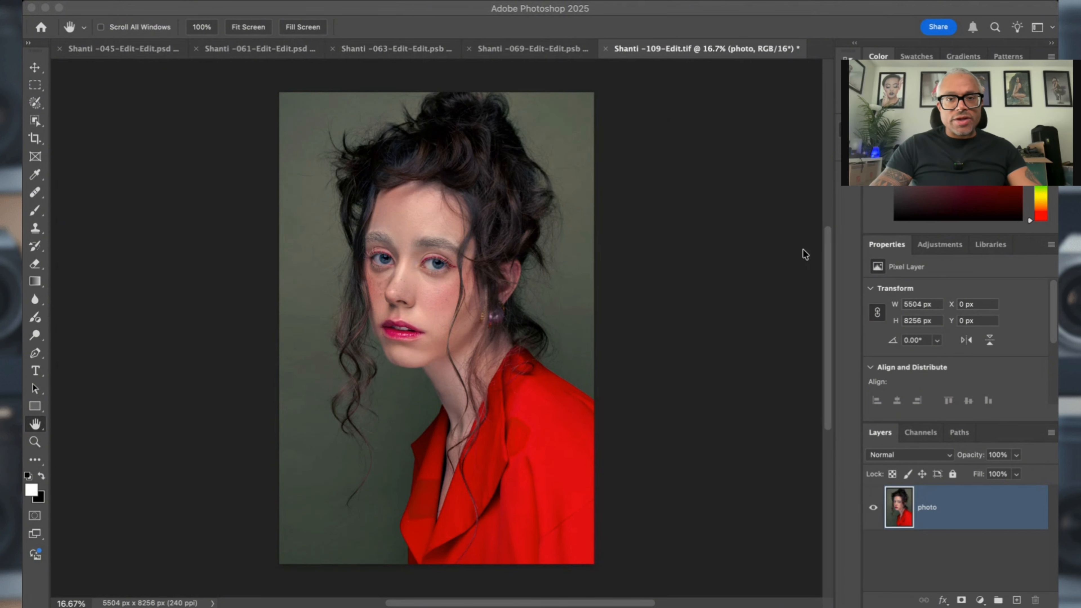
Place the Directional-Lights-47 image above the photo layer and set its blend mode to Screen.
left_click(447, 105)
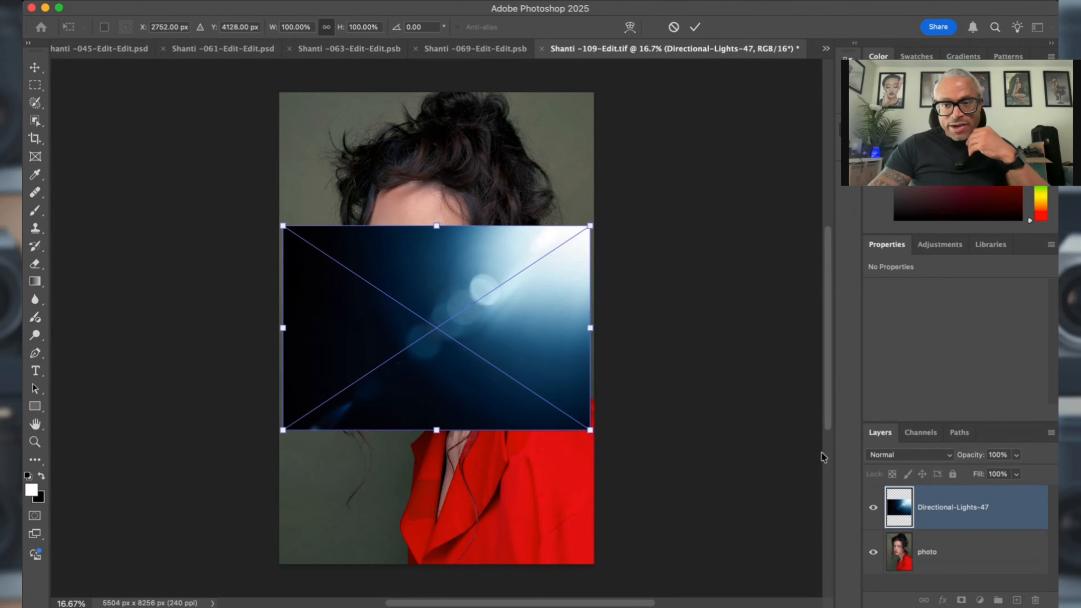
left_click(915, 454)
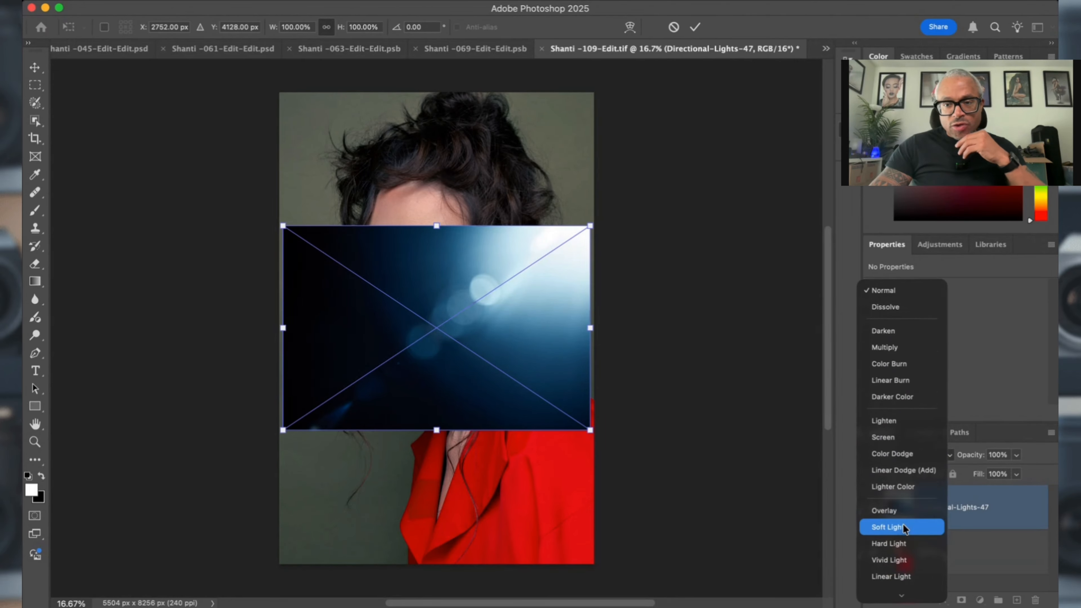
scroll(904, 529, "down", 1)
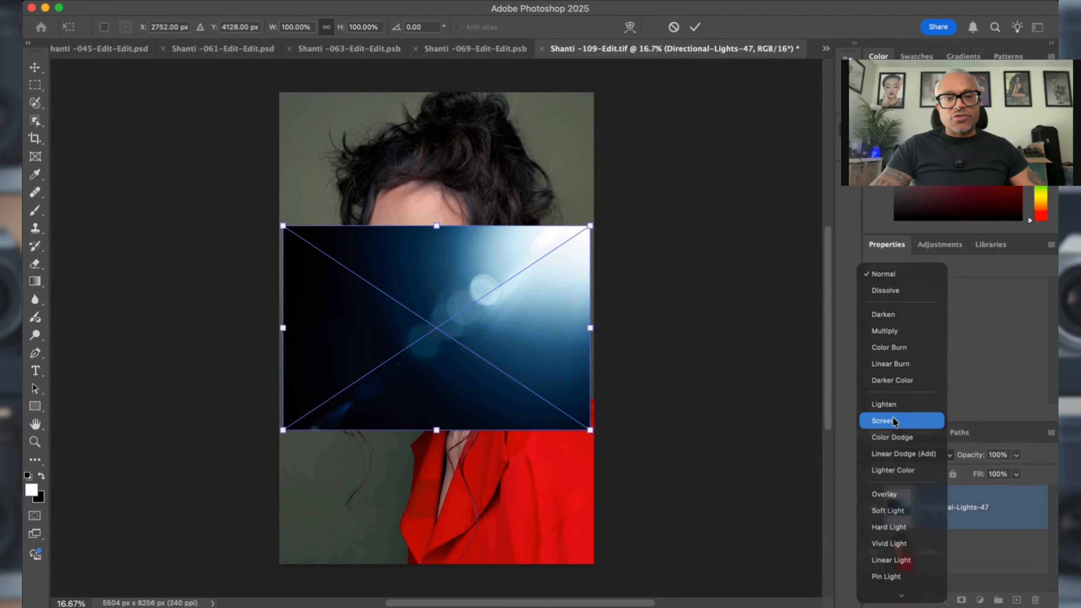
left_click(895, 422)
Try the Lighten blend mode on the Directional-Lights-47 layer and return it to Screen.
left_click(901, 456)
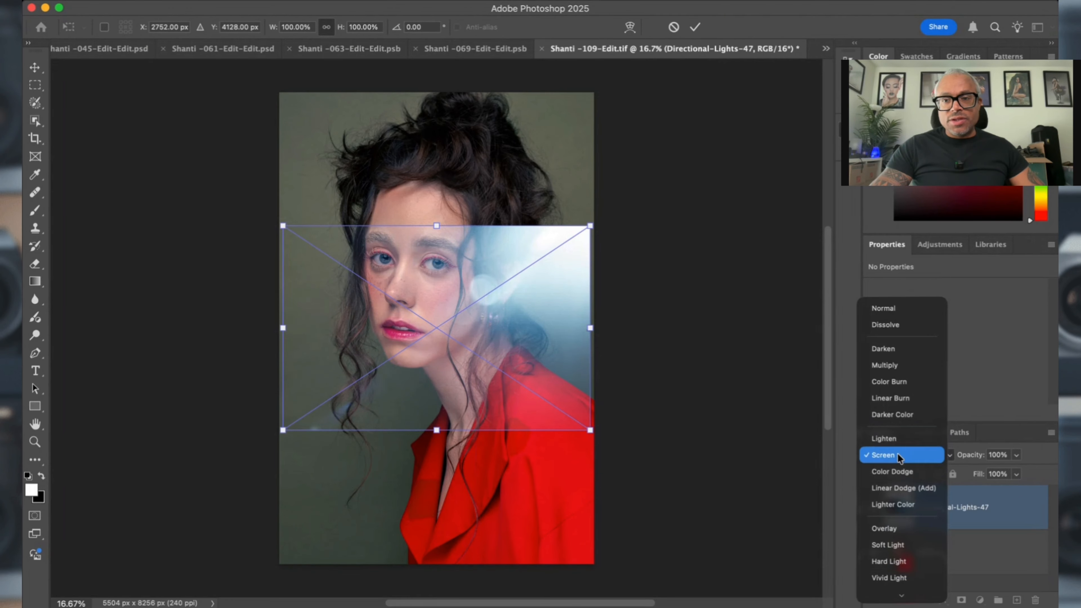
left_click(900, 442)
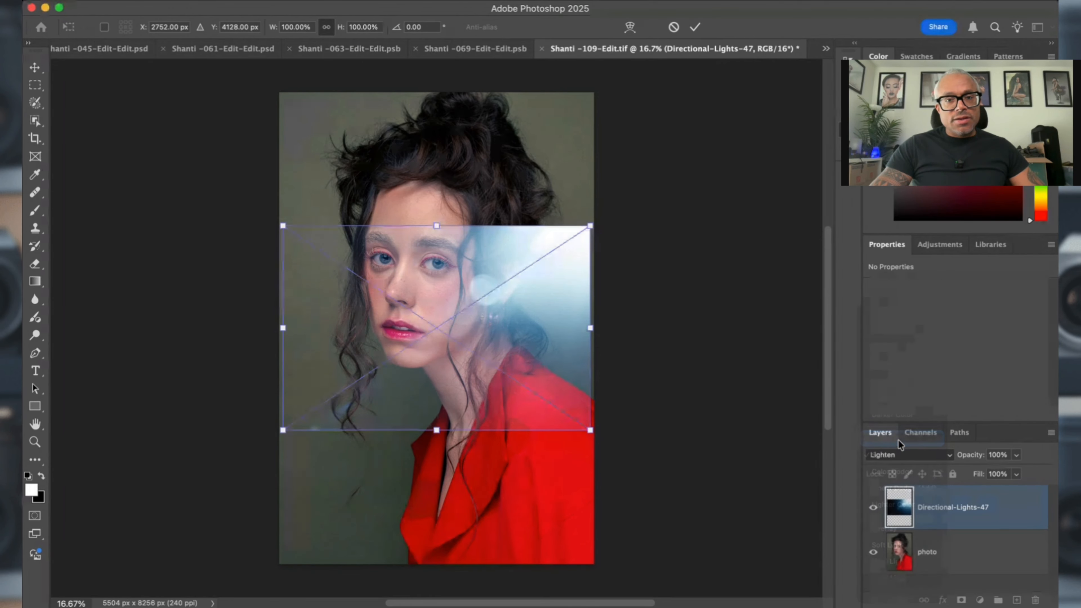
left_click(903, 455)
left_click(902, 468)
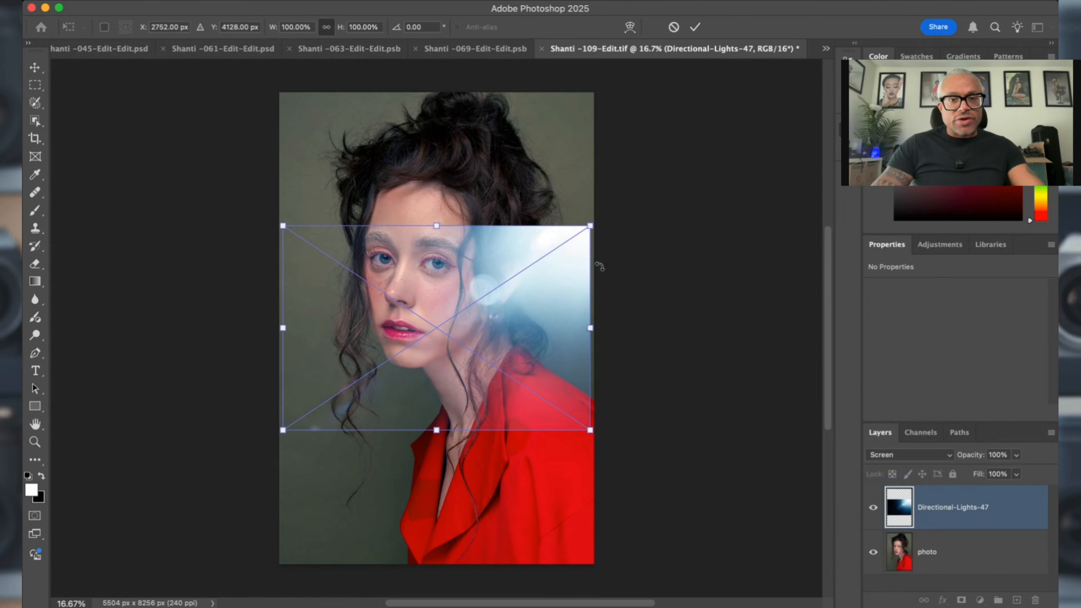
Enlarge the Directional-Lights-47 overlay to about 246% and shift it so its bright glow falls at the portrait's upper-right corner.
left_click_drag(483, 301, 497, 168)
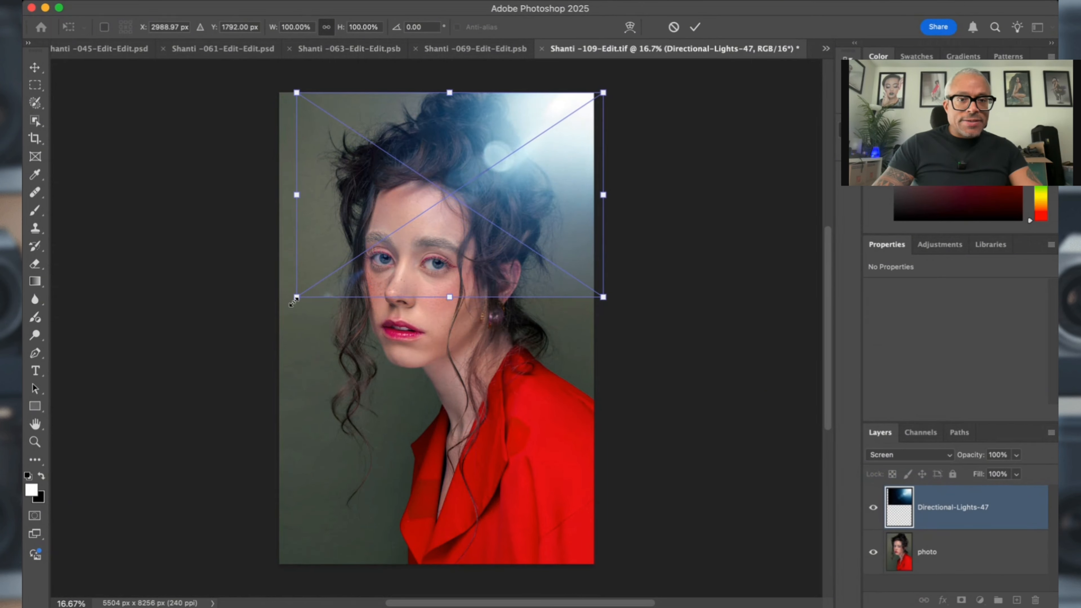
left_click_drag(294, 301, 52, 464)
scroll(375, 353, "up", 5)
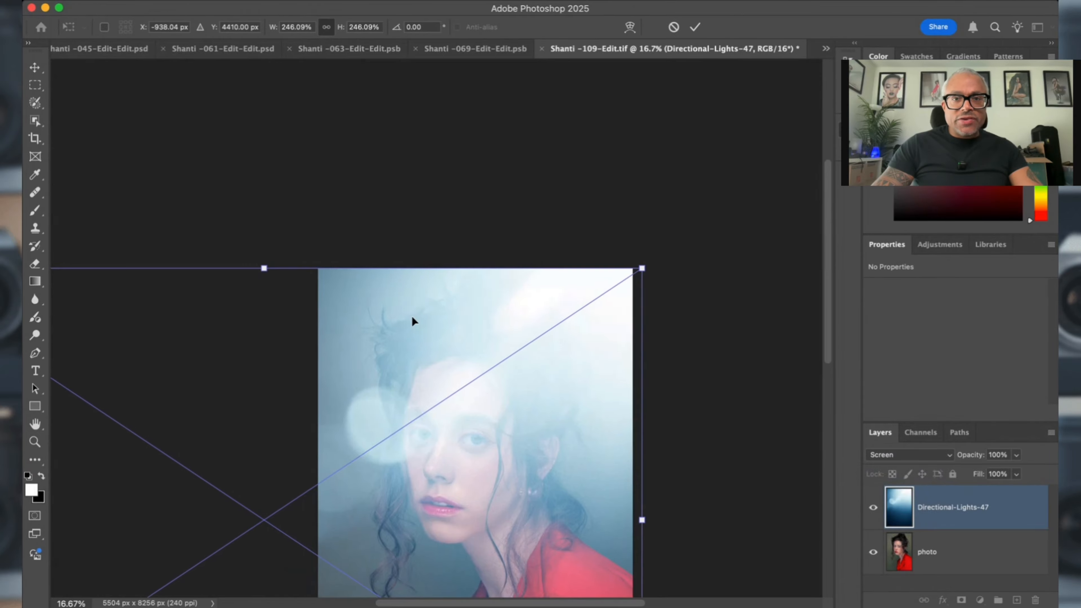
left_click_drag(461, 367, 680, 271)
Scale the light overlay to about 281% and reposition it with the round flare at the portrait's upper-right edge.
scroll(644, 375, "down", 10)
scroll(645, 374, "left", 2)
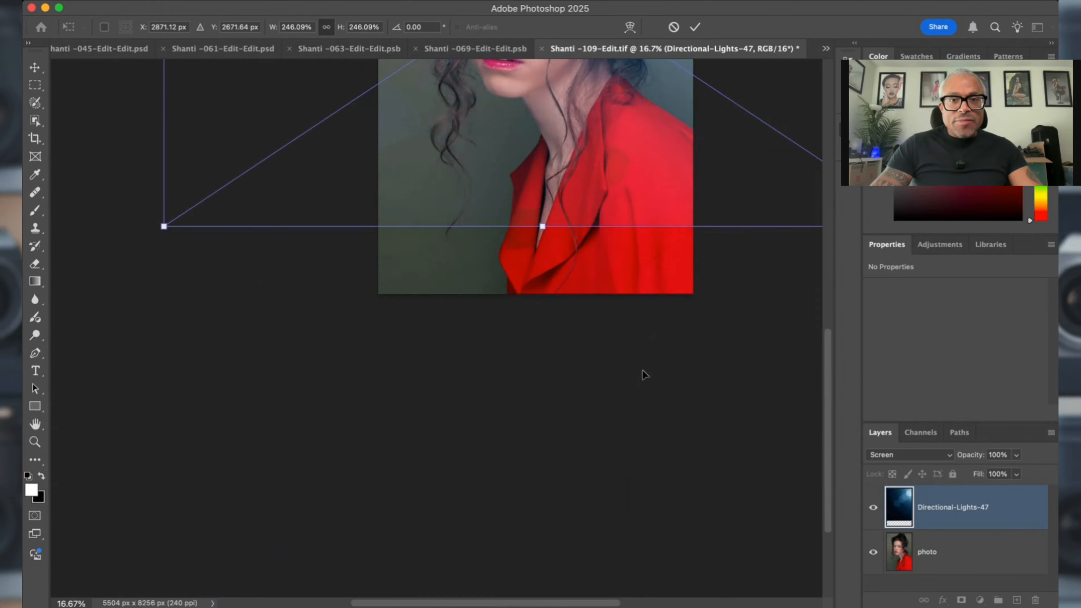
scroll(644, 374, "up", 5)
scroll(644, 374, "right", 2)
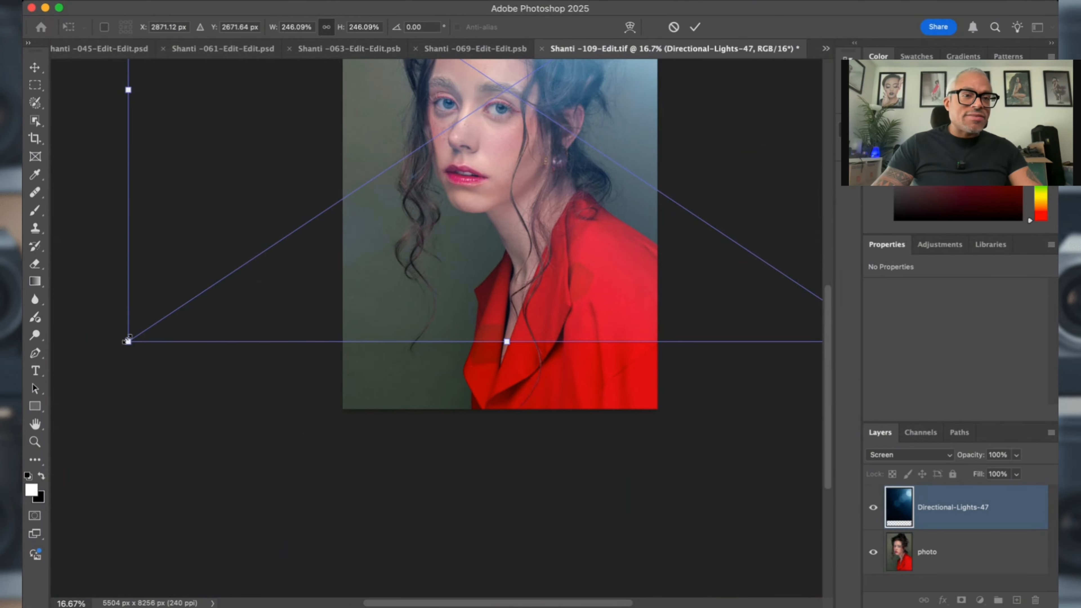
left_click_drag(128, 342, 69, 414)
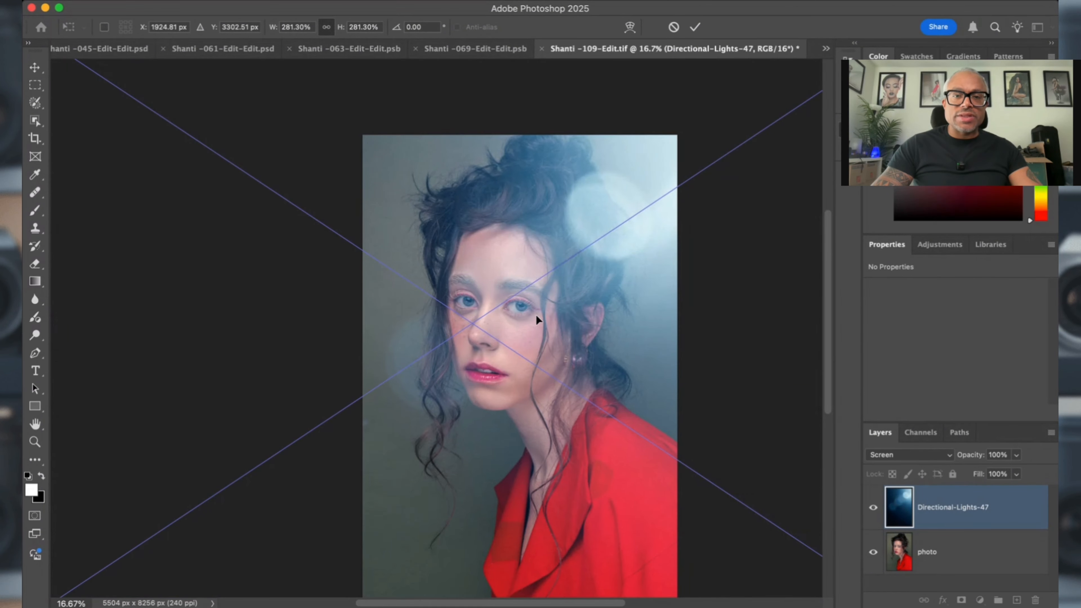
left_click_drag(535, 314, 591, 302)
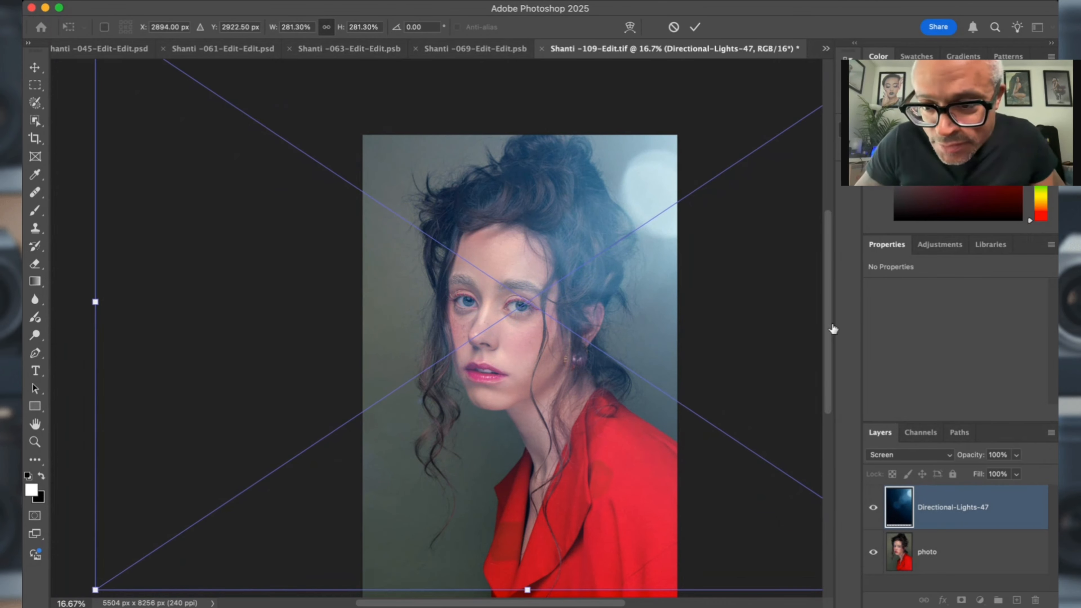
Extend the light overlay past the portrait's bottom edge at about 295% scale and commit the transform.
scroll(677, 431, "down", 3)
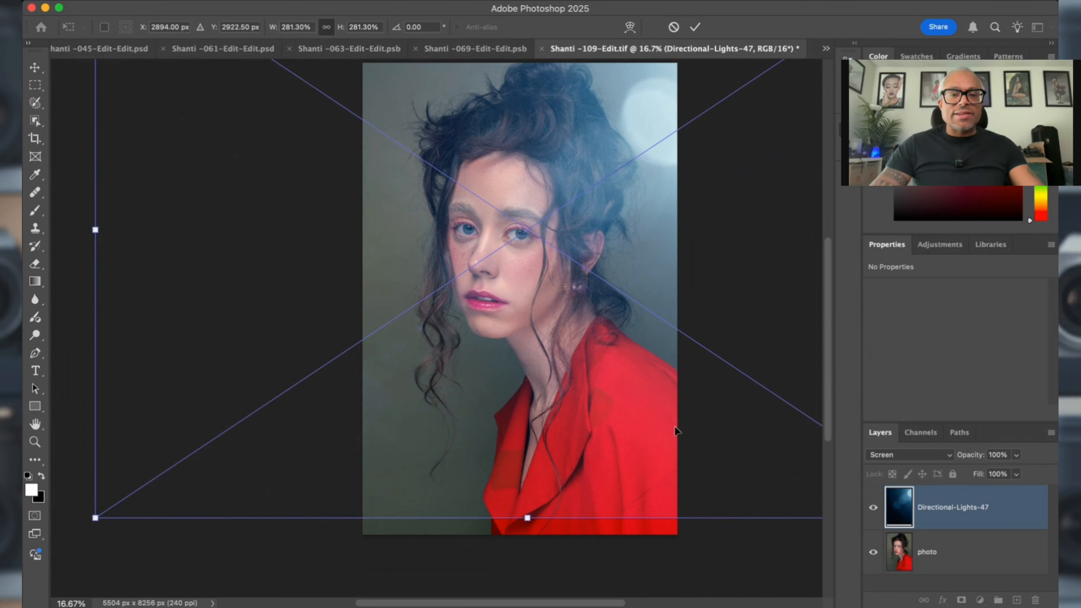
left_click_drag(527, 518, 528, 547)
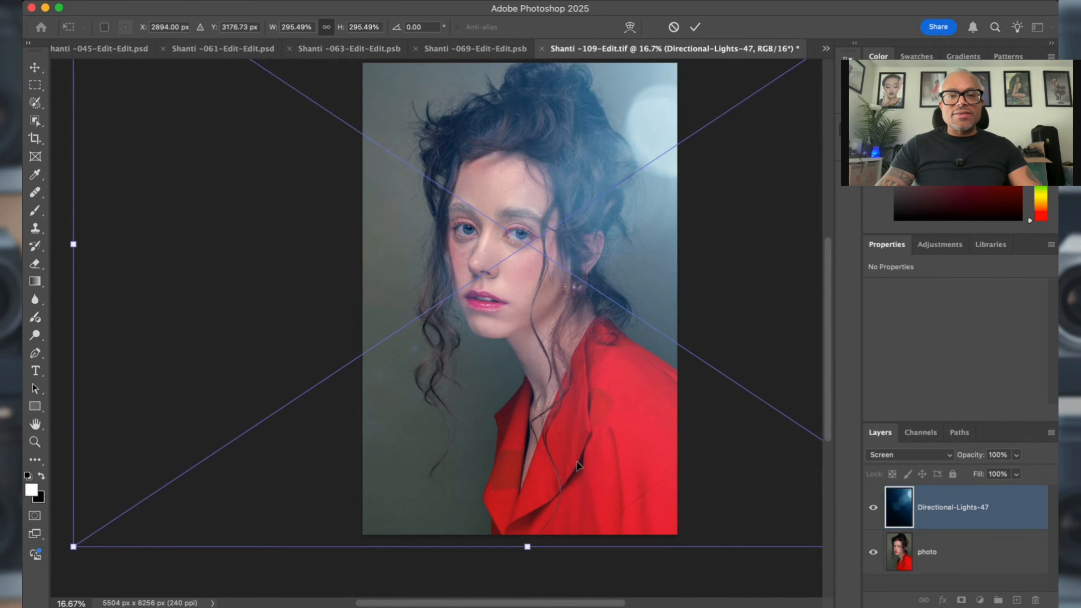
scroll(584, 392, "up", 3)
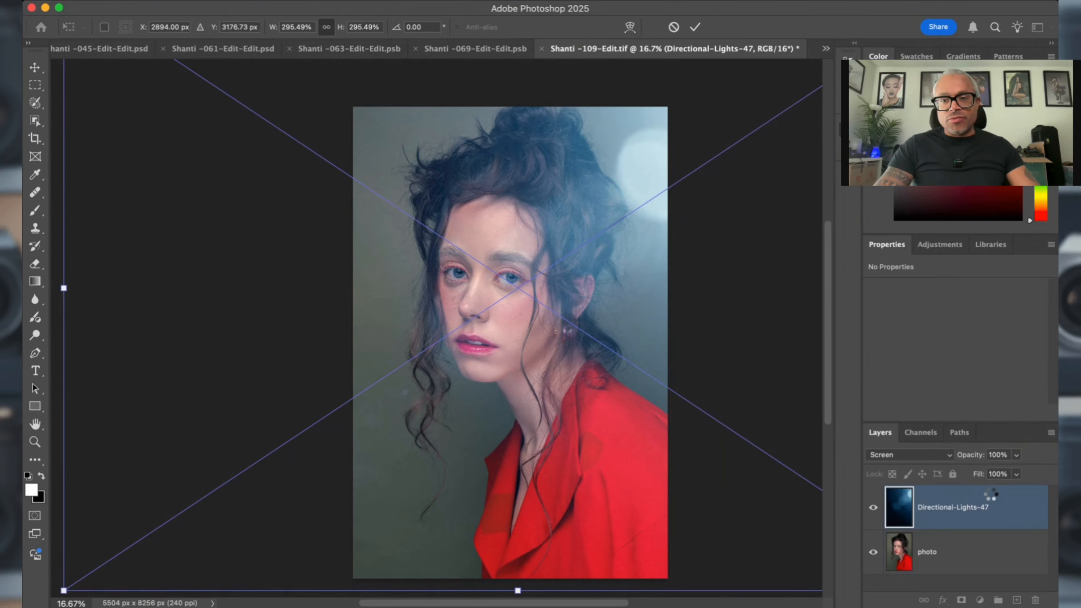
key("Return")
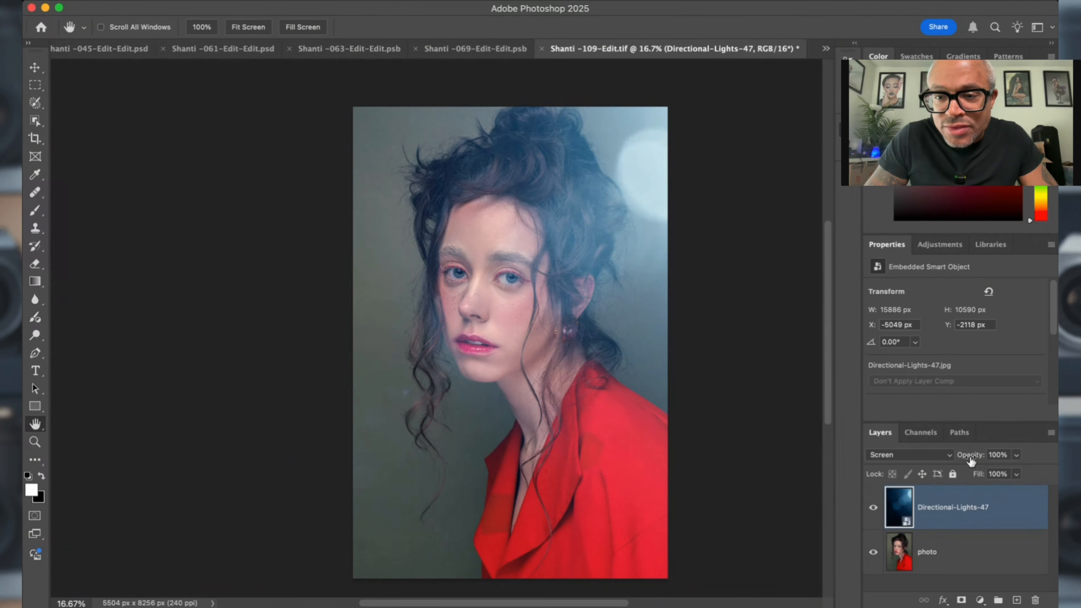
Lower the Directional-Lights-47 layer's opacity to 31% and compare the portrait with the overlay hidden and shown.
left_click_drag(971, 462, 924, 470)
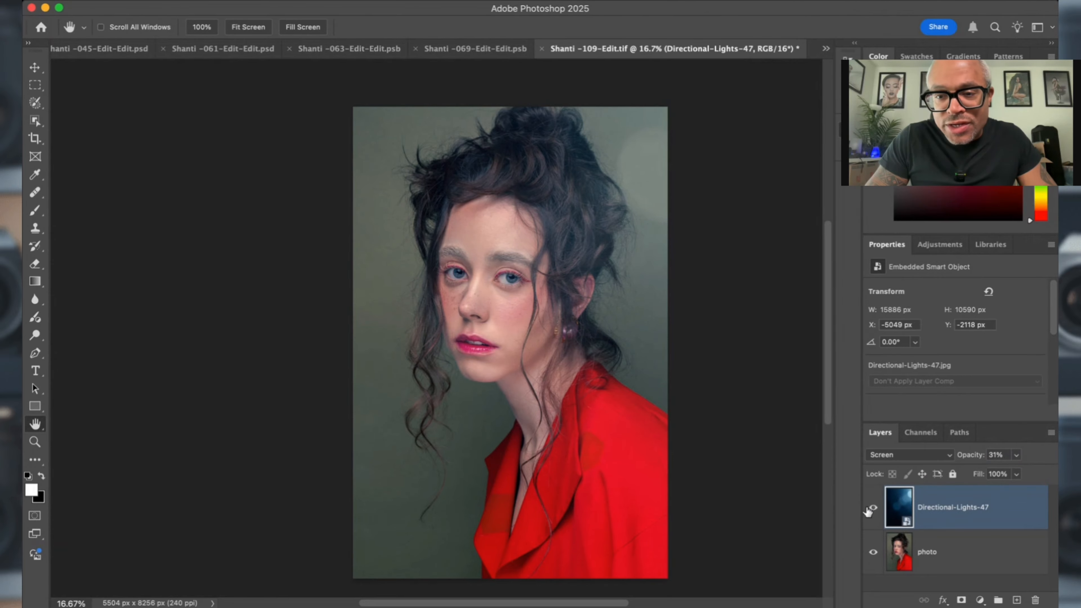
left_click(872, 509)
left_click(872, 509)
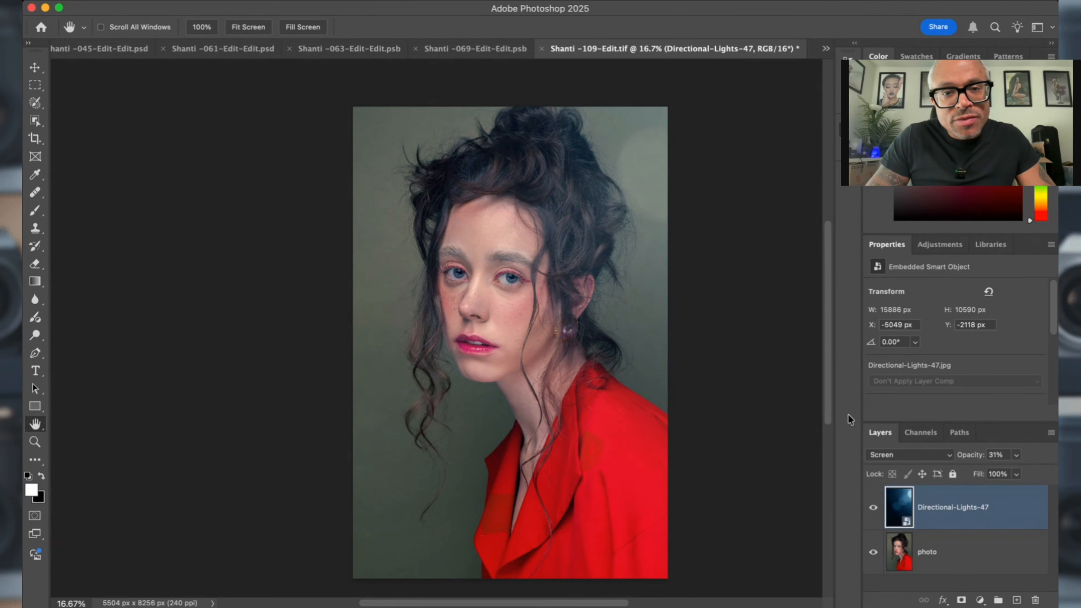
left_click(874, 508)
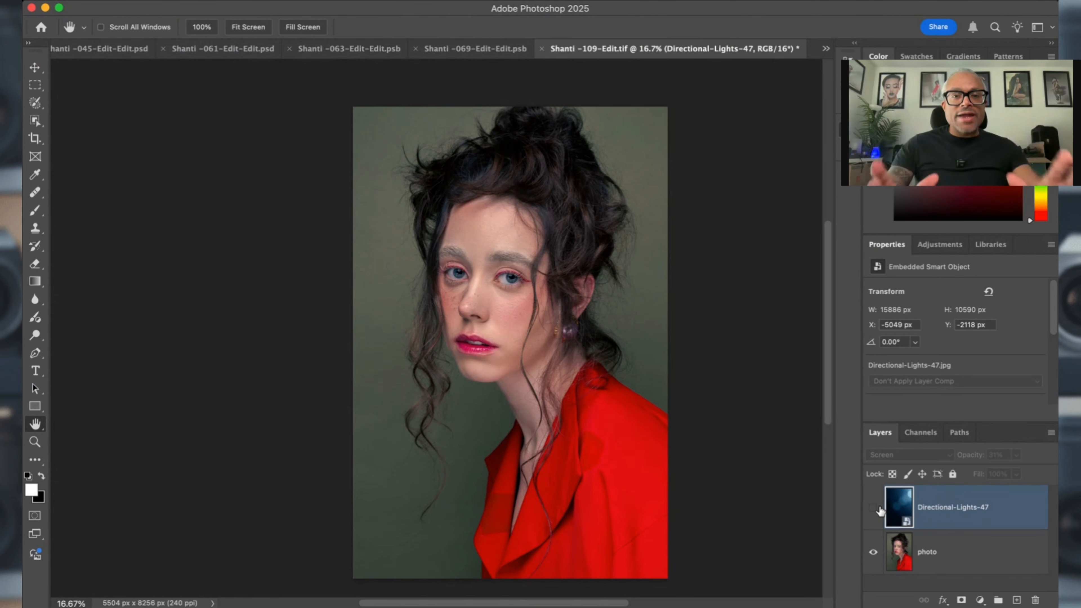
left_click(879, 509)
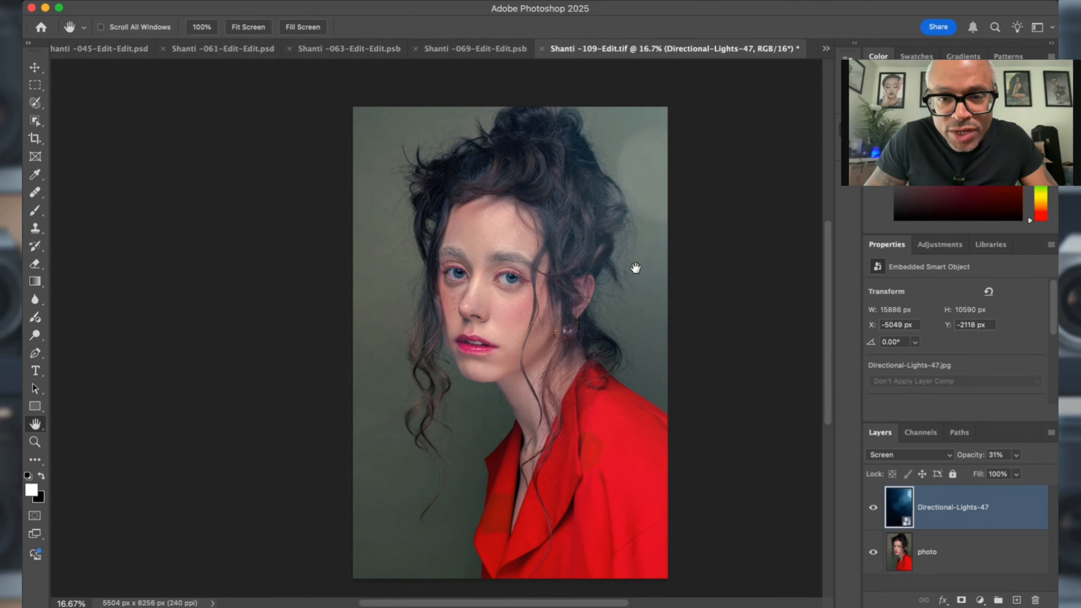
Move the Directional-Lights-47 overlay slightly up and to the left, and commit the transform.
key("super+t")
left_click_drag(620, 265, 616, 252)
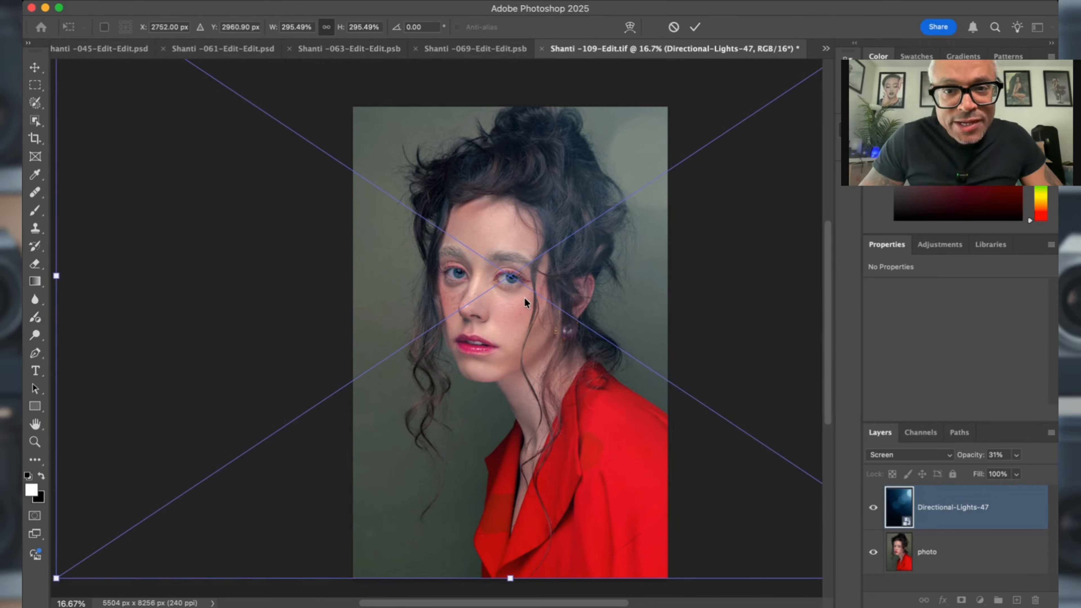
key("Return")
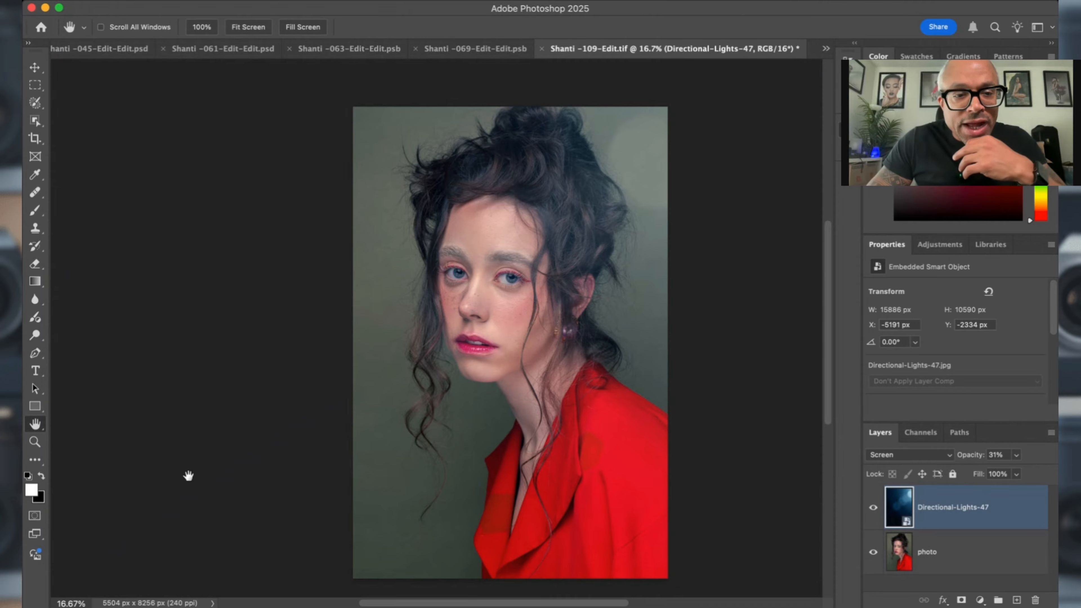
Place the Warm-Light-Rays-43 overlay image on the portrait and set its blend mode to Screen.
key("super+Tab")
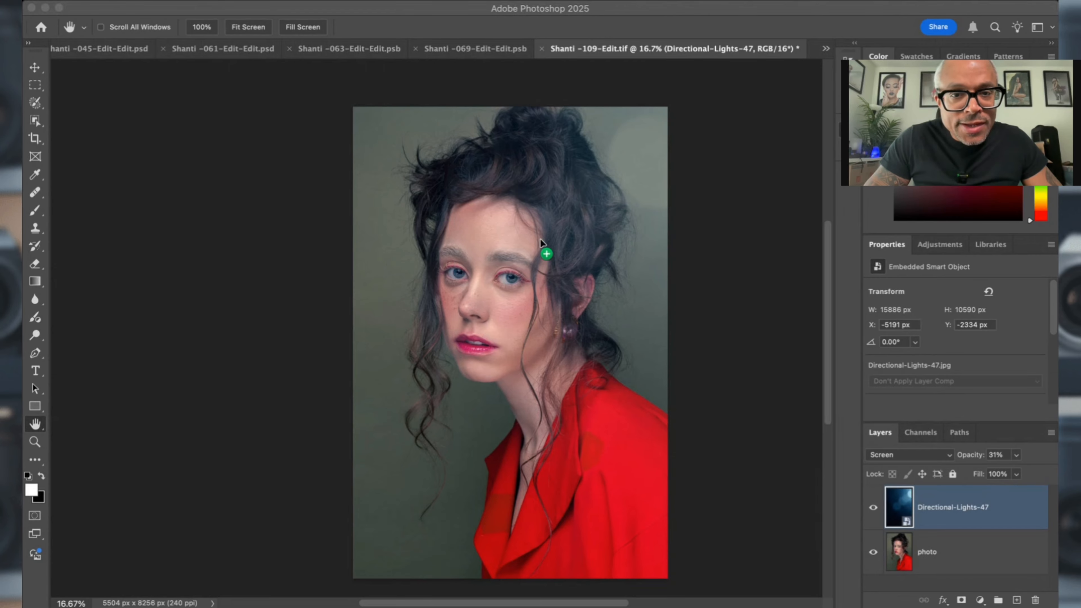
left_click_drag(539, 211, 605, 326)
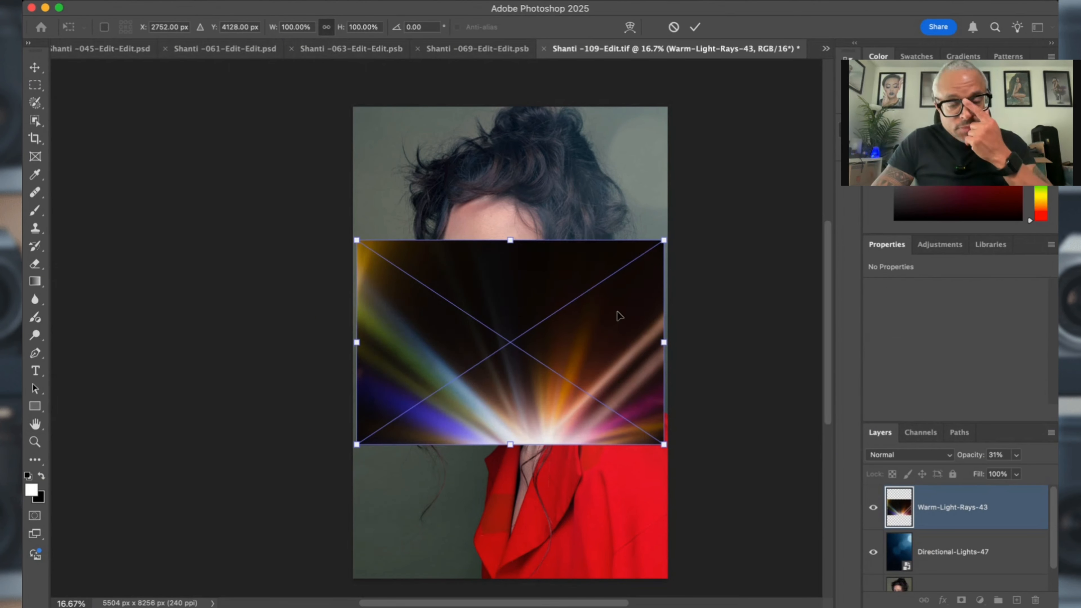
left_click(879, 460)
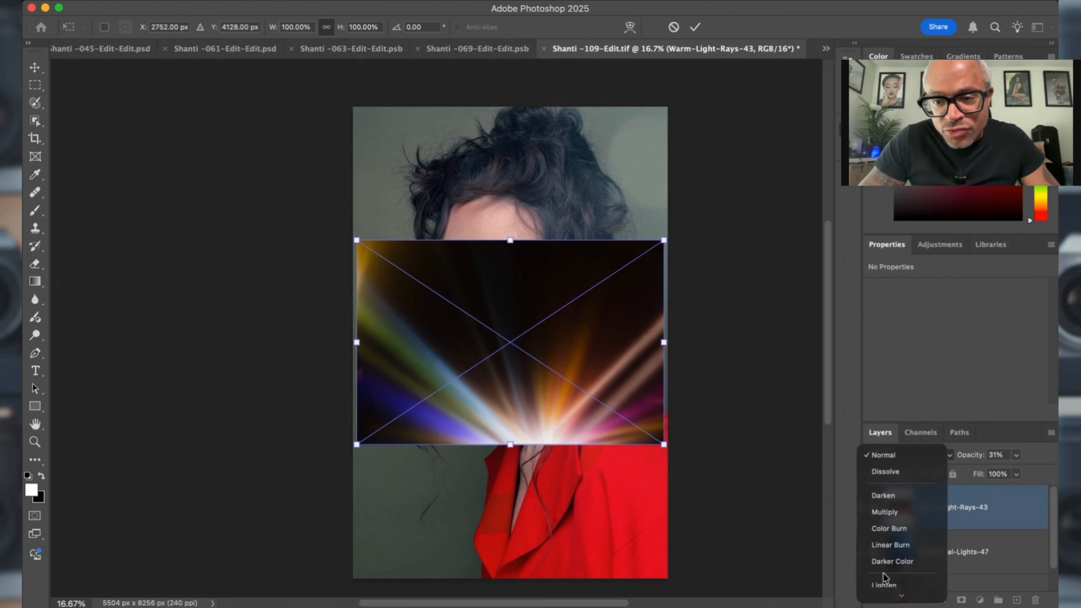
left_click(887, 521)
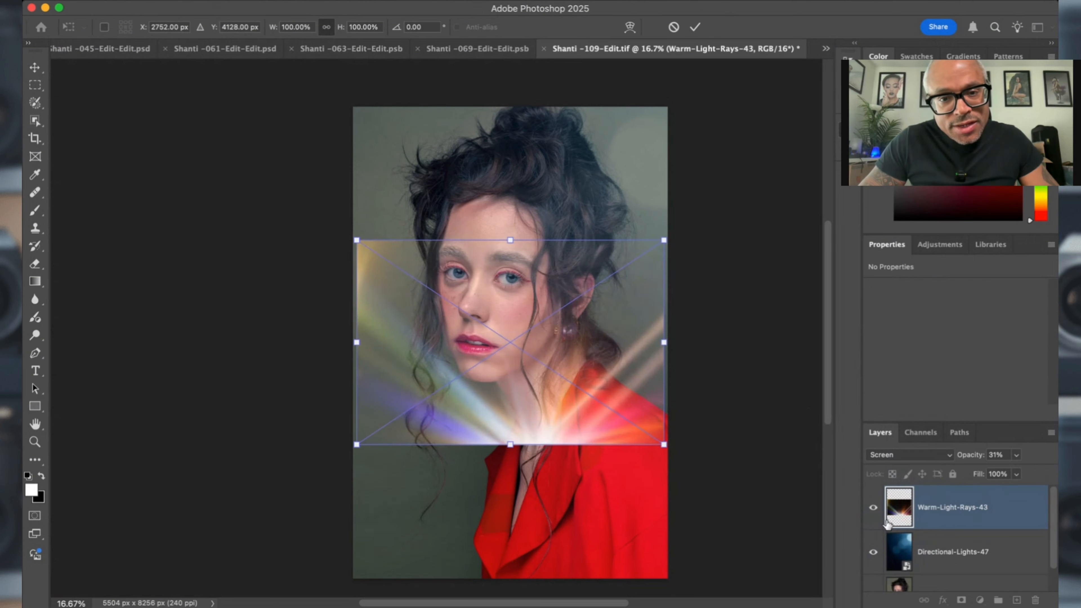
Enlarge the warm light rays to about 165% across the lower part of the portrait and commit the placement.
left_click_drag(357, 444, 210, 495)
scroll(324, 430, "up", 5)
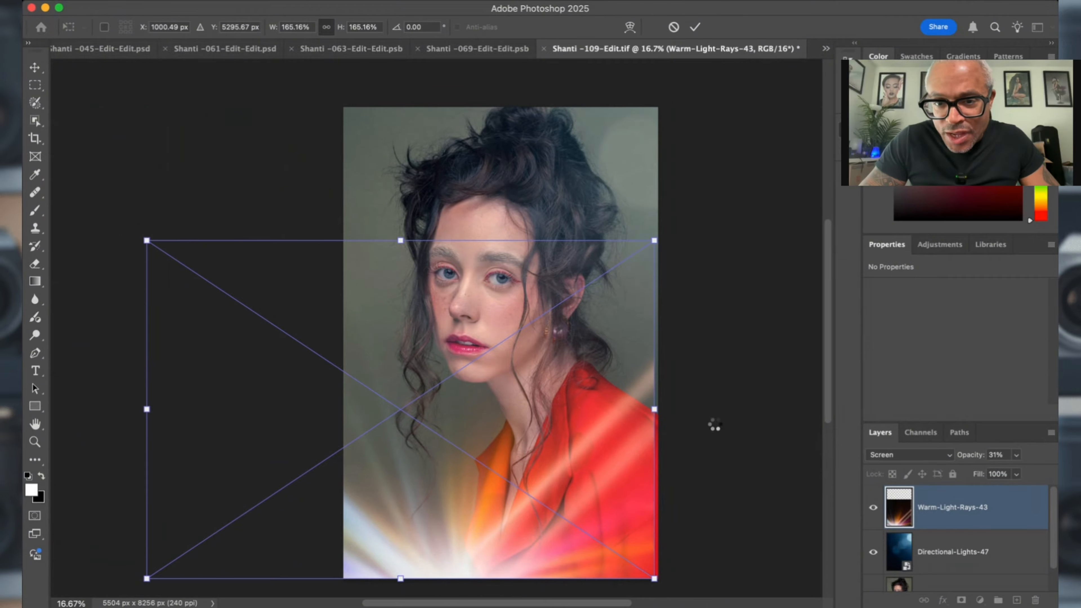
key("Return")
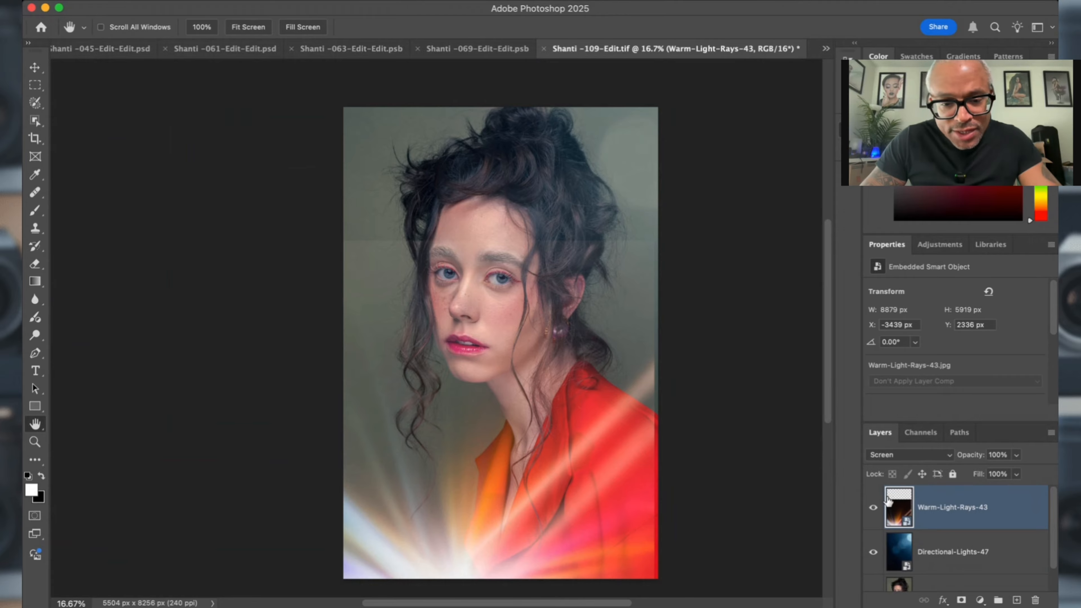
Scale the warm light rays to about 171% and move them up over the woman's head and face.
key("super+t")
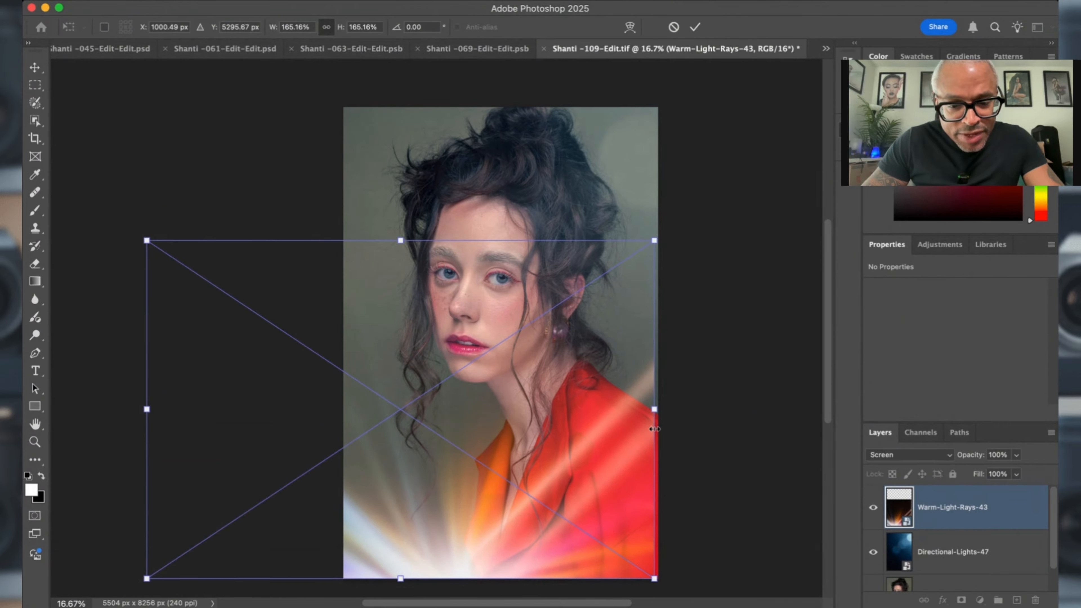
mouse_move(654, 408)
left_mouse_down()
mouse_move(683, 409)
mouse_move(673, 409)
left_mouse_up()
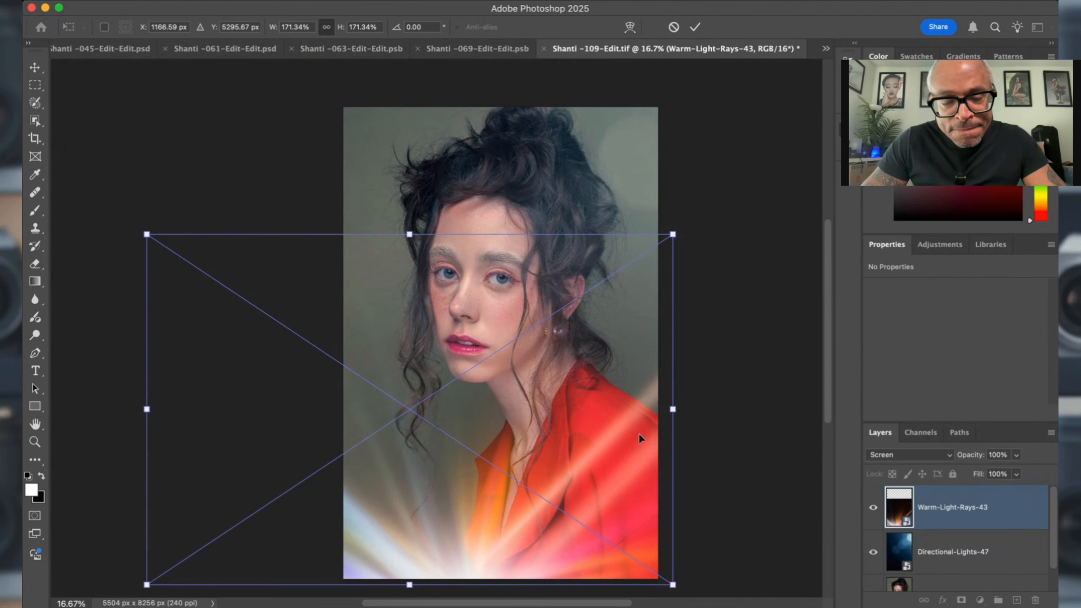
left_click_drag(507, 439, 480, 225)
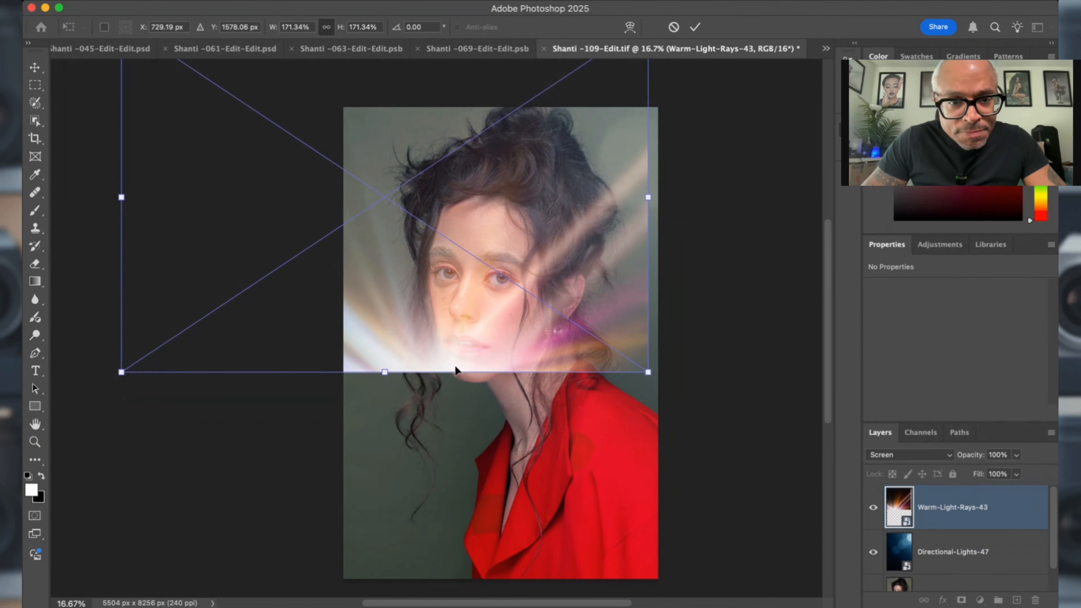
Flip the warm light rays vertically and enlarge them to about 236%, positioned to shine down from the portrait's upper-right corner.
right_click(370, 410)
left_click(388, 408)
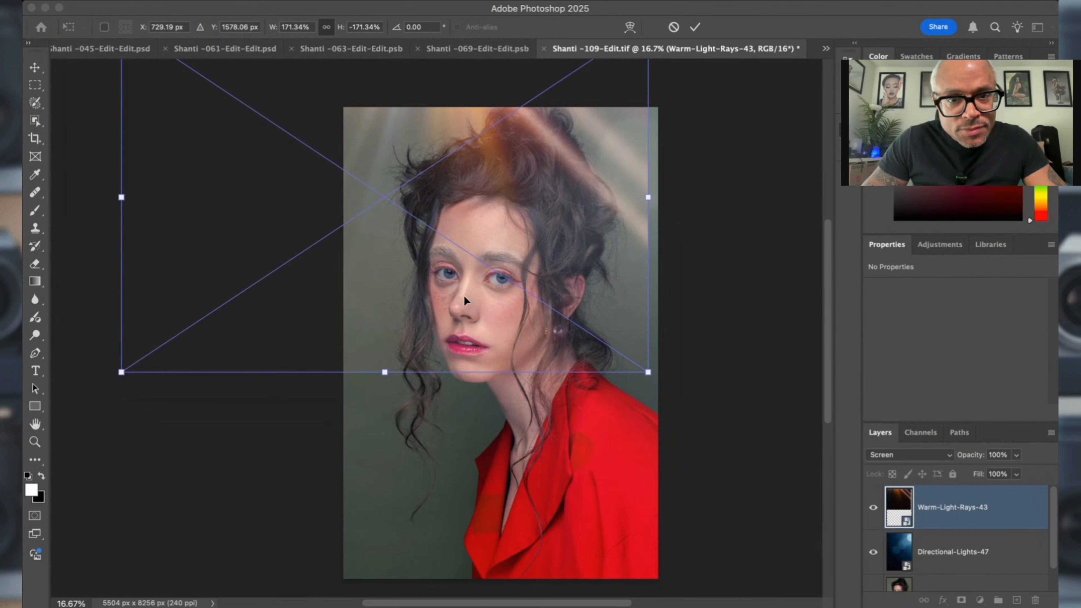
left_click_drag(466, 300, 715, 352)
left_click_drag(369, 426, 170, 558)
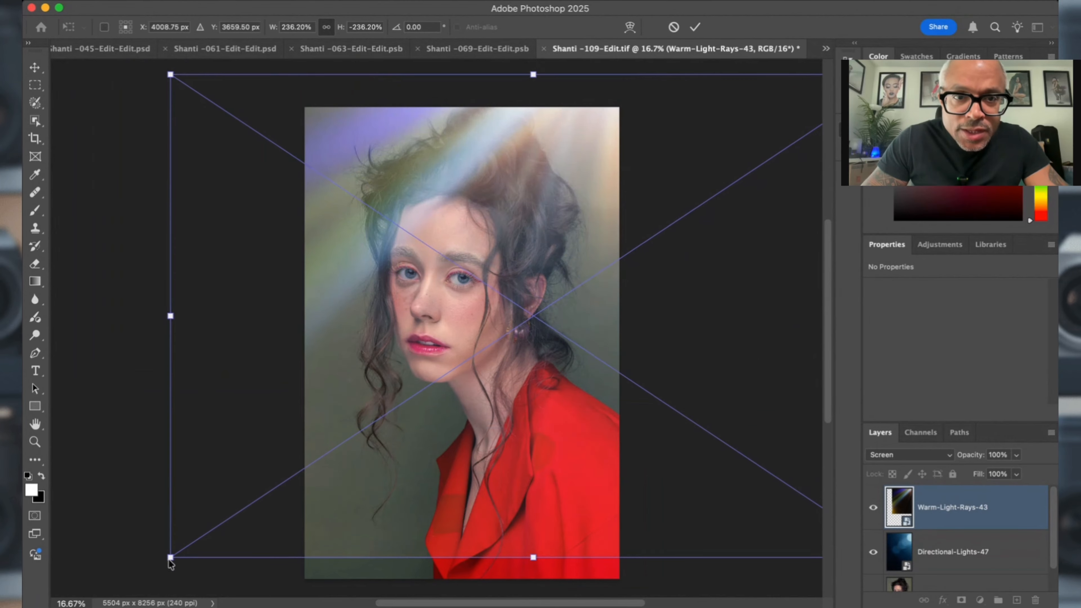
left_click_drag(436, 381, 510, 394)
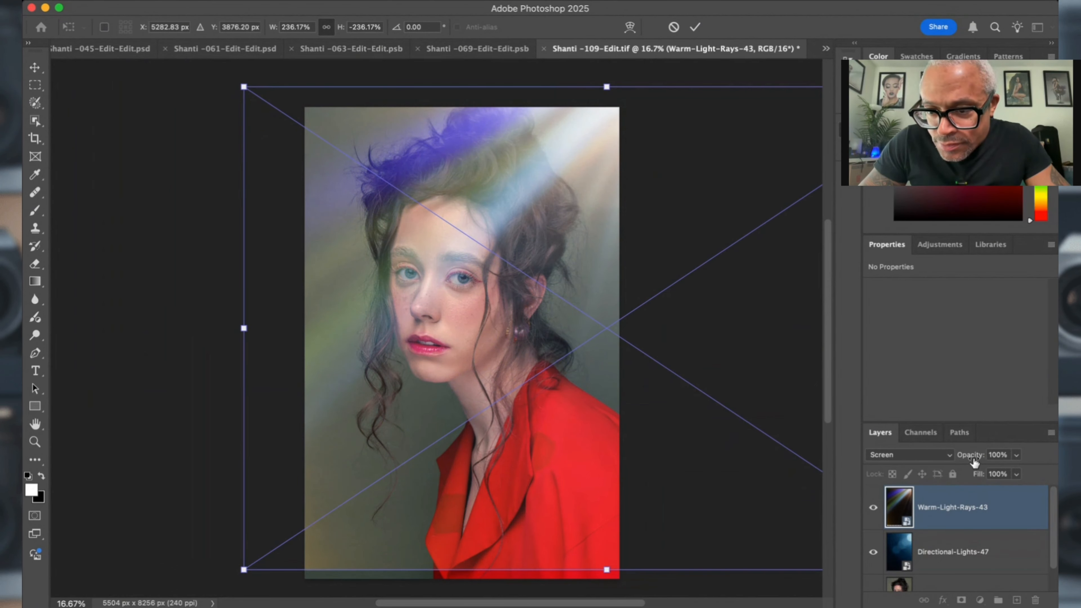
Lower the Warm-Light-Rays-43 layer's opacity to 17% and commit its transform.
left_click_drag(971, 456, 909, 472)
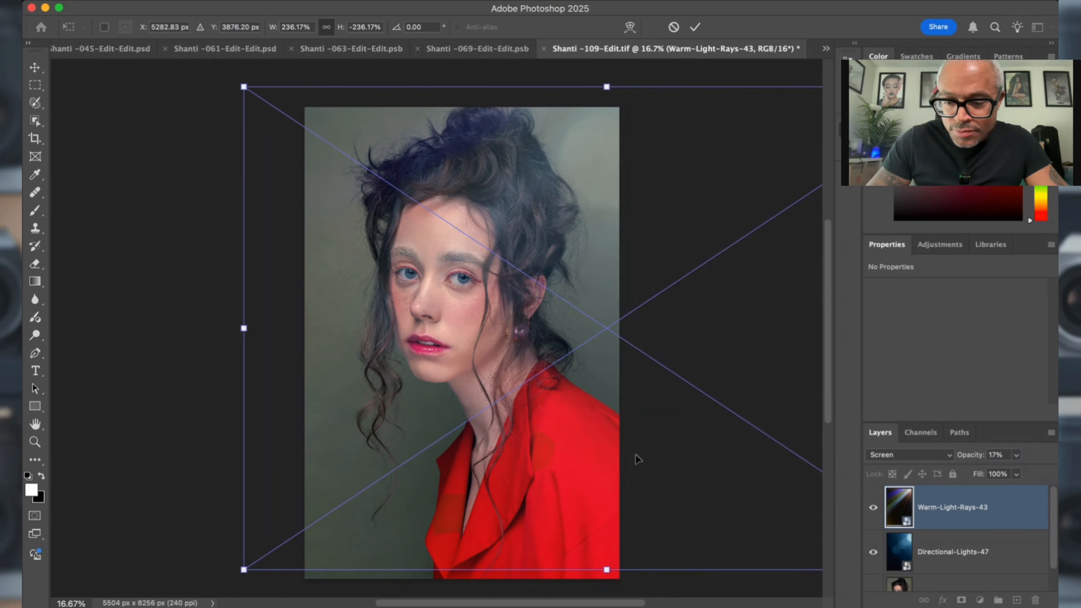
key("Return")
key("h")
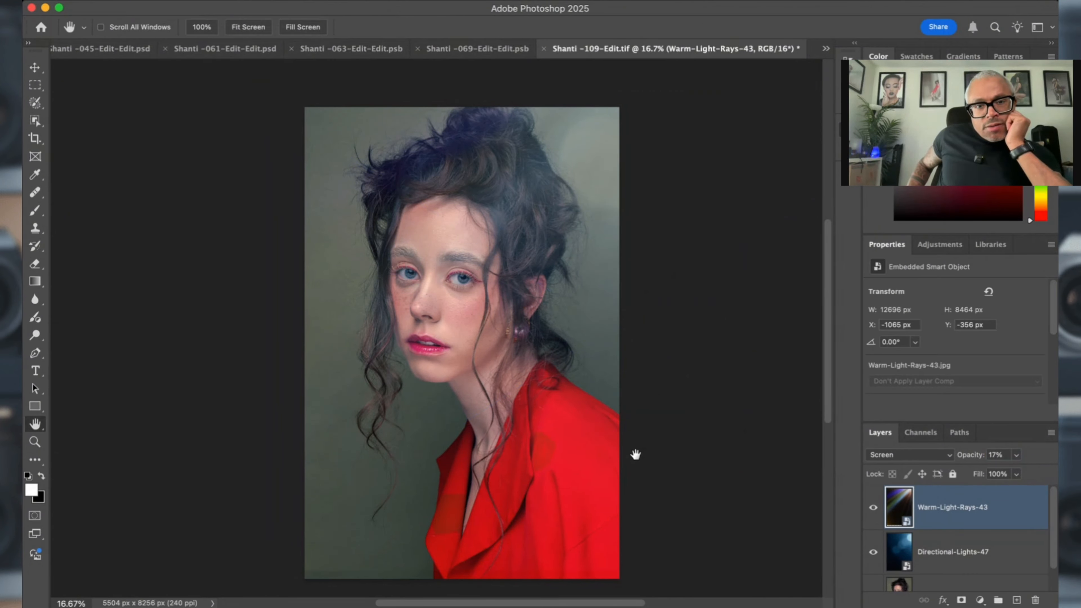
Group the Warm-Light-Rays-43 and Directional-Lights-47 layers and name the group "overlays".
scroll(533, 493, "down", 5)
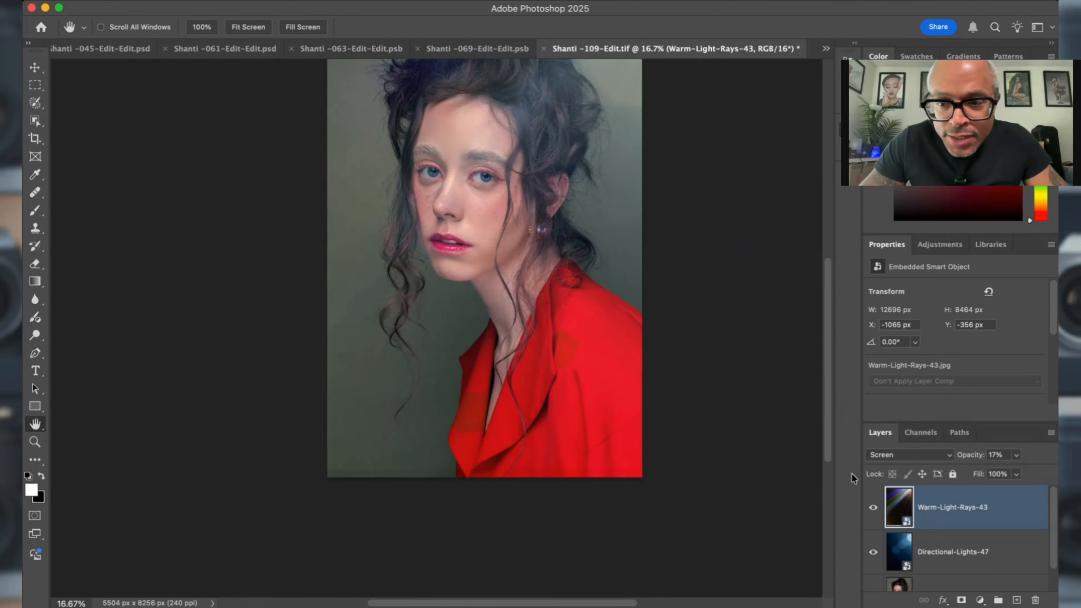
left_click(1002, 538, "shift")
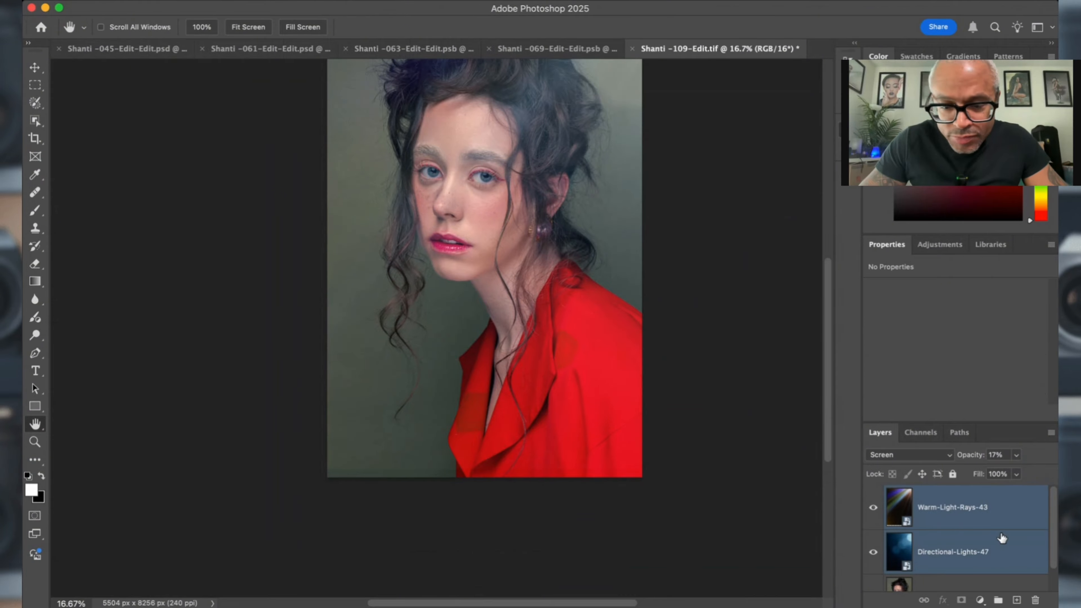
key("super+g")
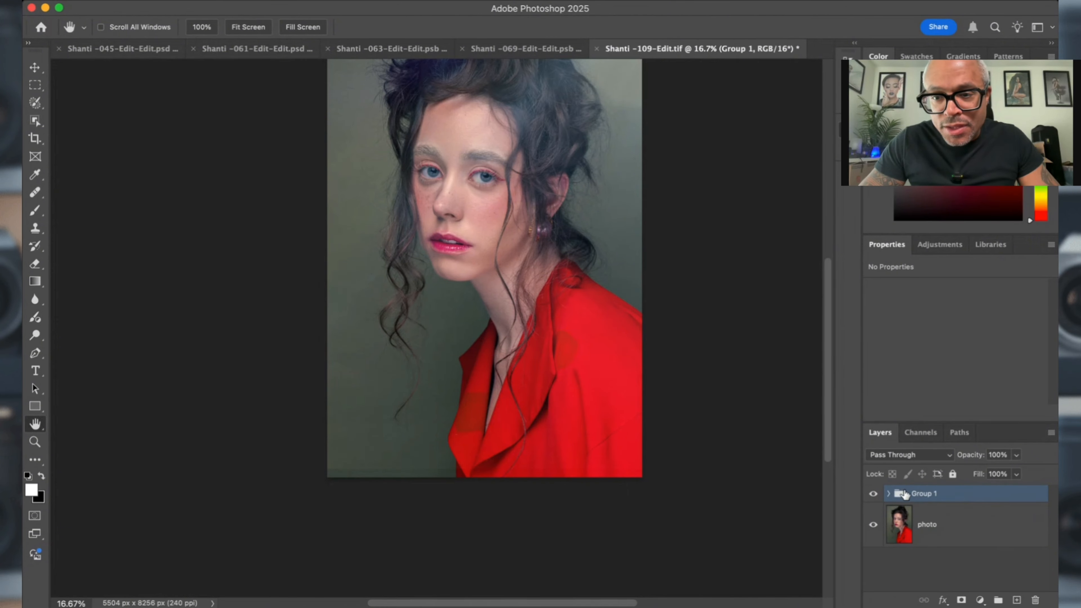
double_click(922, 493)
type("overlays")
key("Return")
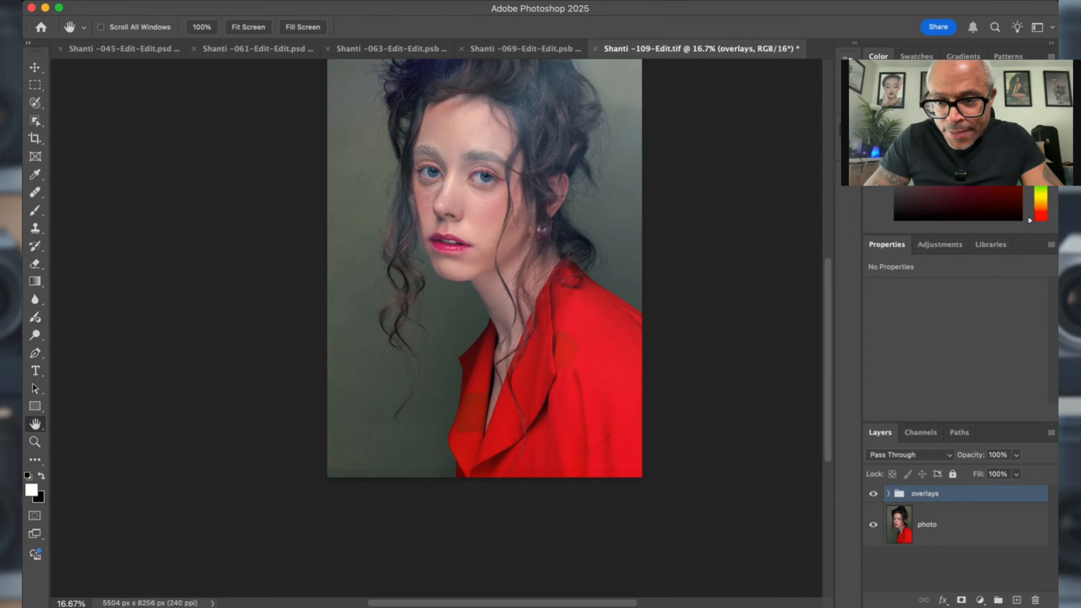
Check the contents of the overlays group and compare the portrait with the whole group hidden and shown.
left_click(889, 494)
left_click(889, 493)
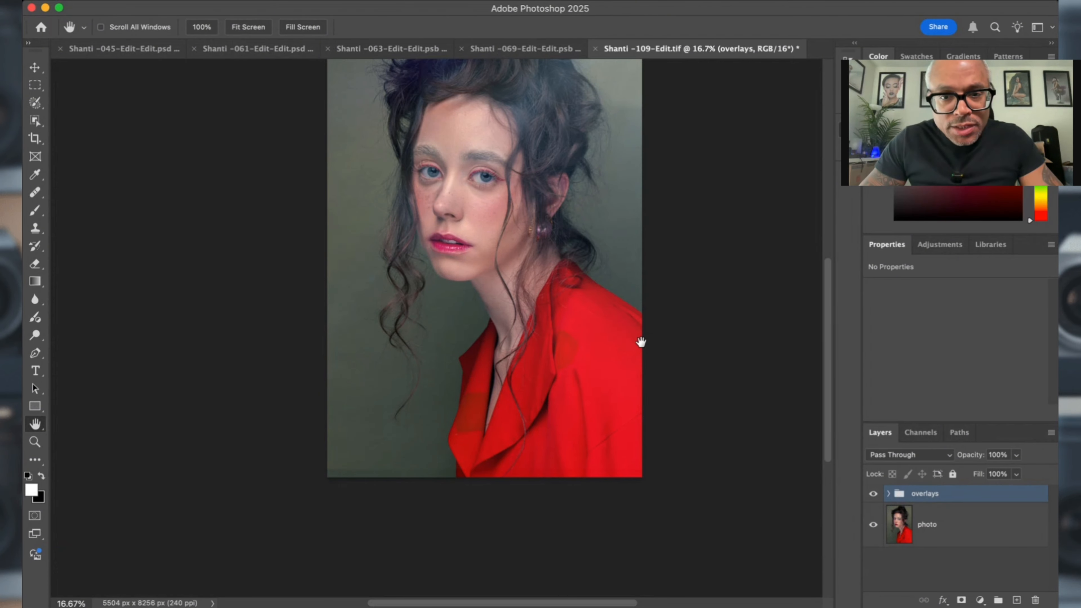
left_click_drag(641, 343, 632, 428)
left_click(873, 495)
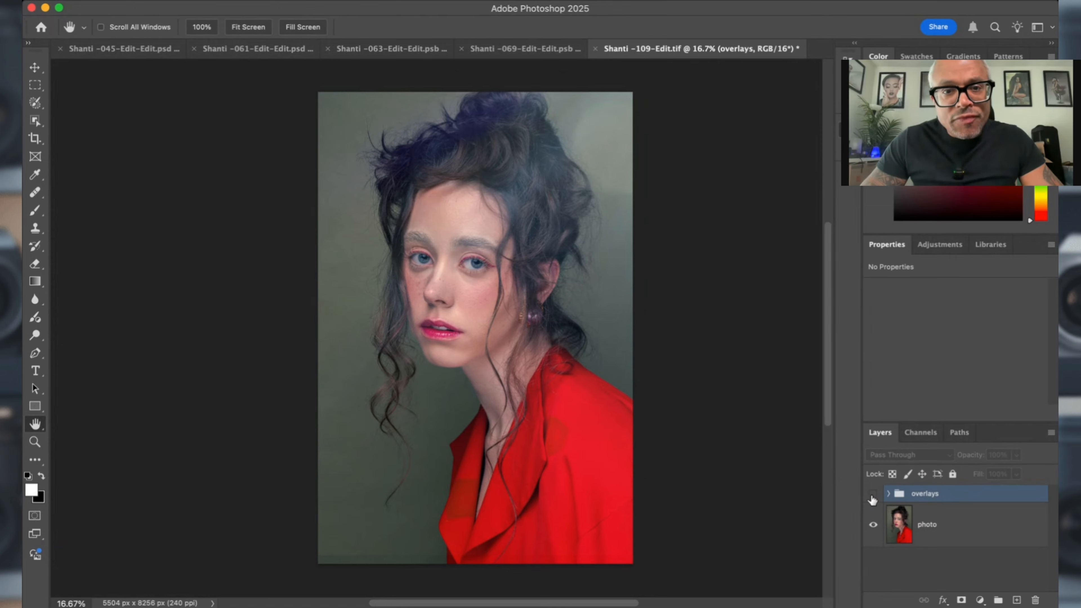
left_click(873, 495)
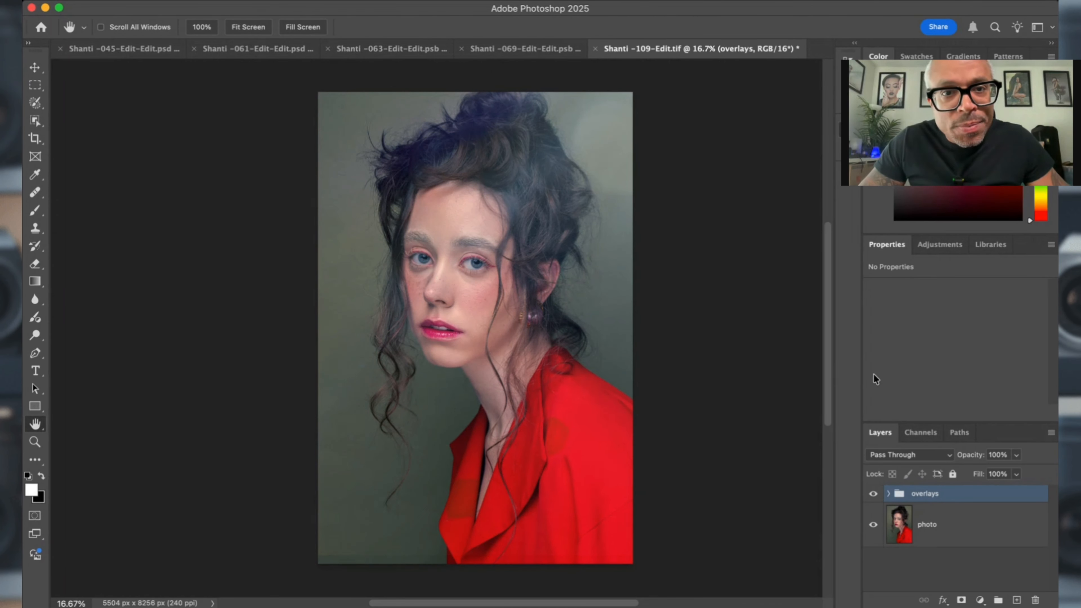
Expand the overlays group and compare the portrait with each light layer individually hidden and shown.
left_click(888, 494)
scroll(898, 520, "down", 1)
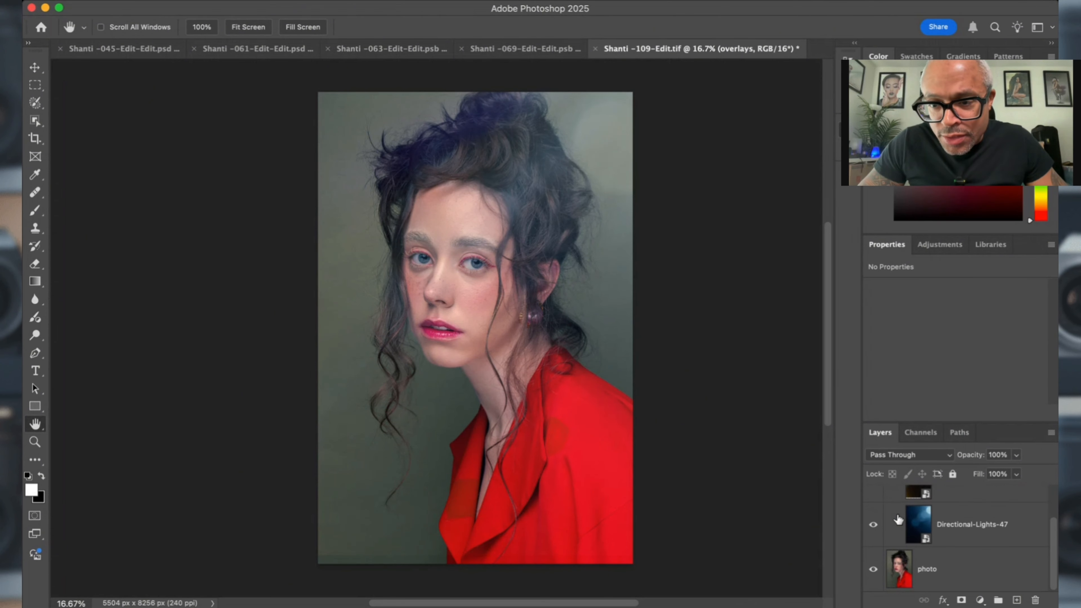
scroll(898, 520, "up", 1)
left_click(963, 516)
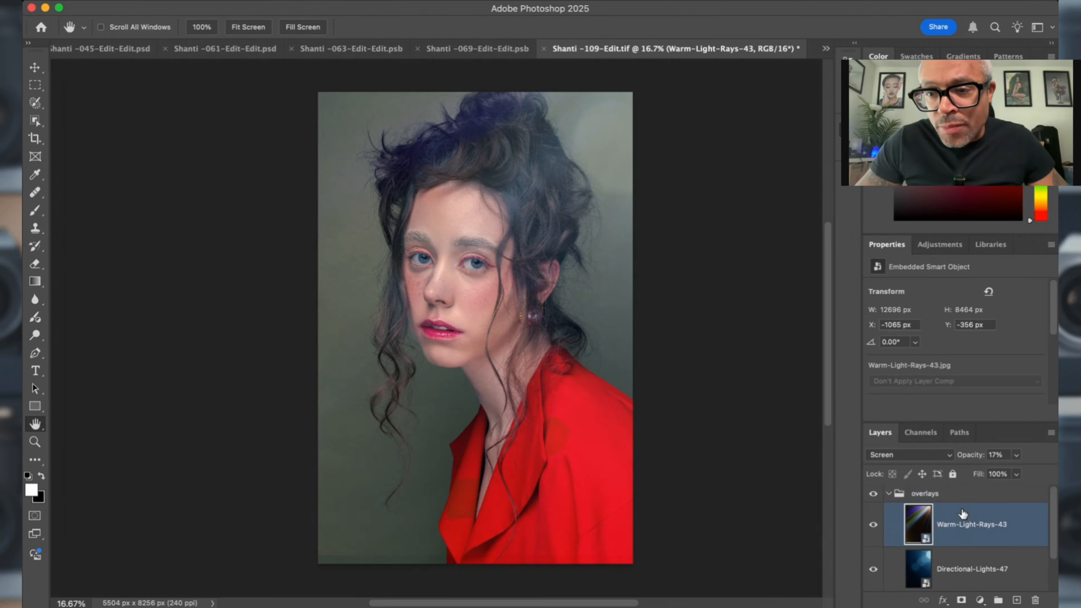
left_click(873, 525)
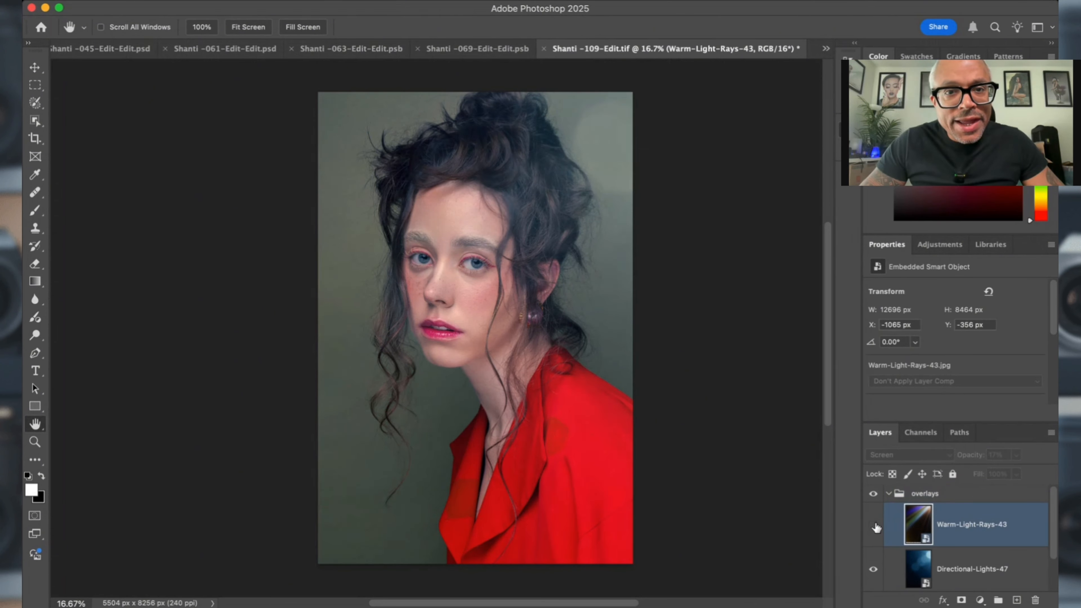
left_click(874, 525)
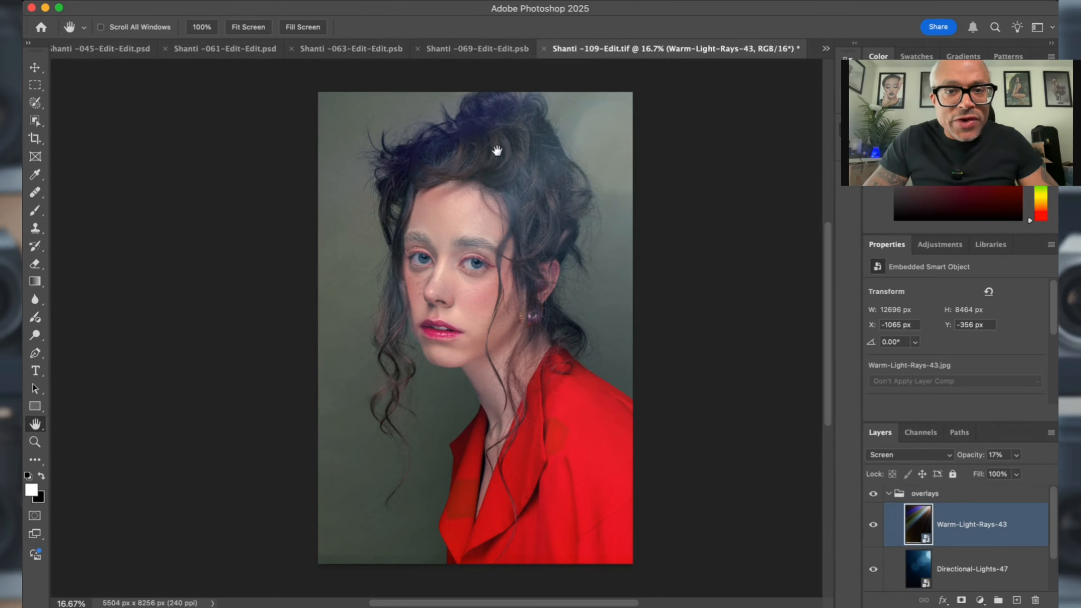
left_click(874, 525)
left_click(874, 525)
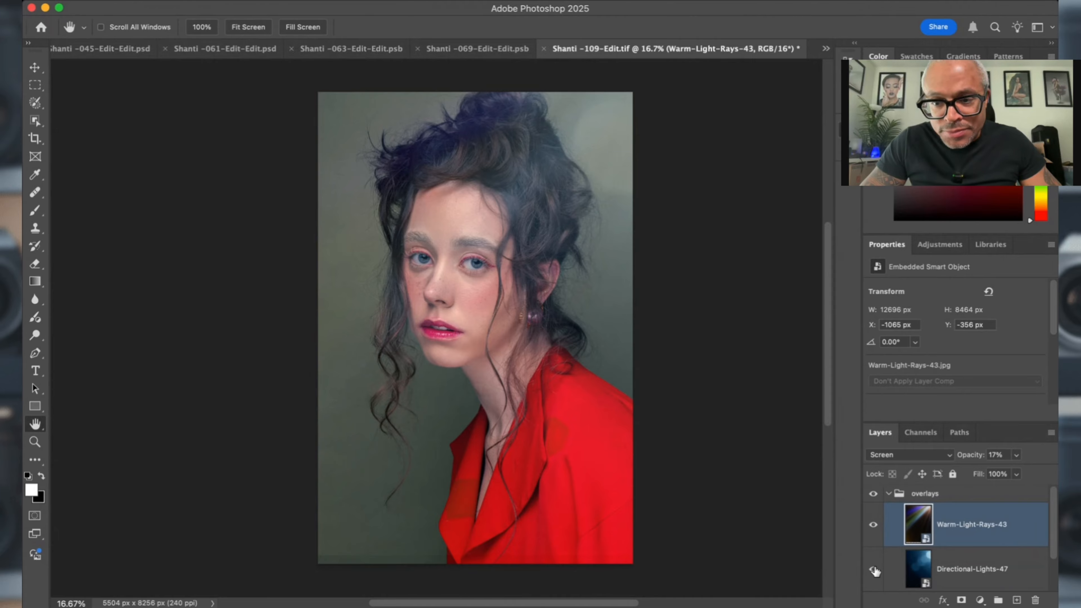
left_click(874, 569)
left_click(874, 570)
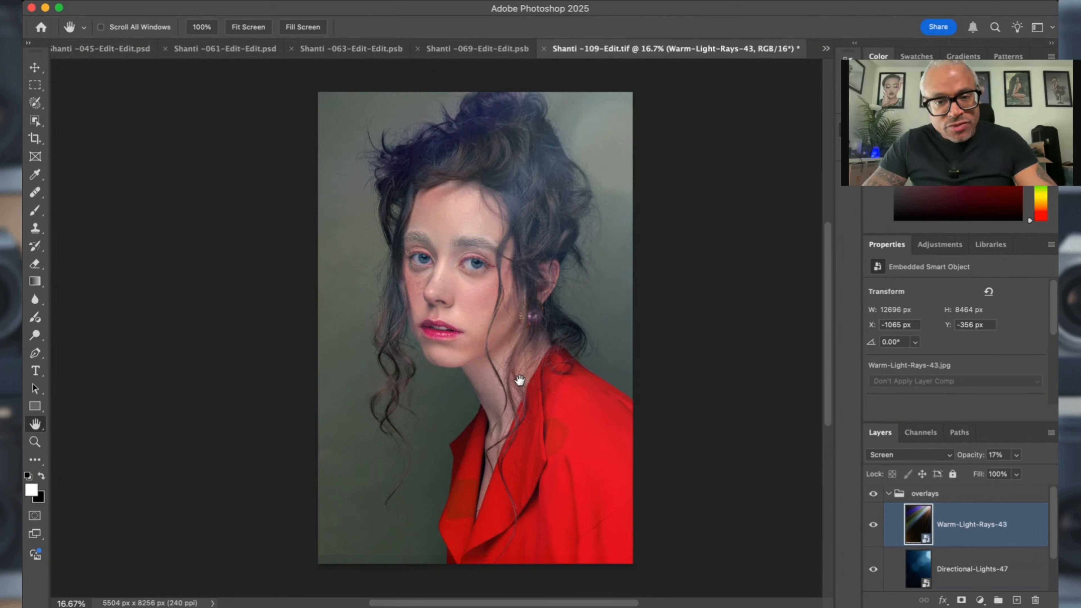
scroll(519, 379, "down", 5)
scroll(521, 381, "up", 7)
scroll(536, 319, "down", 5)
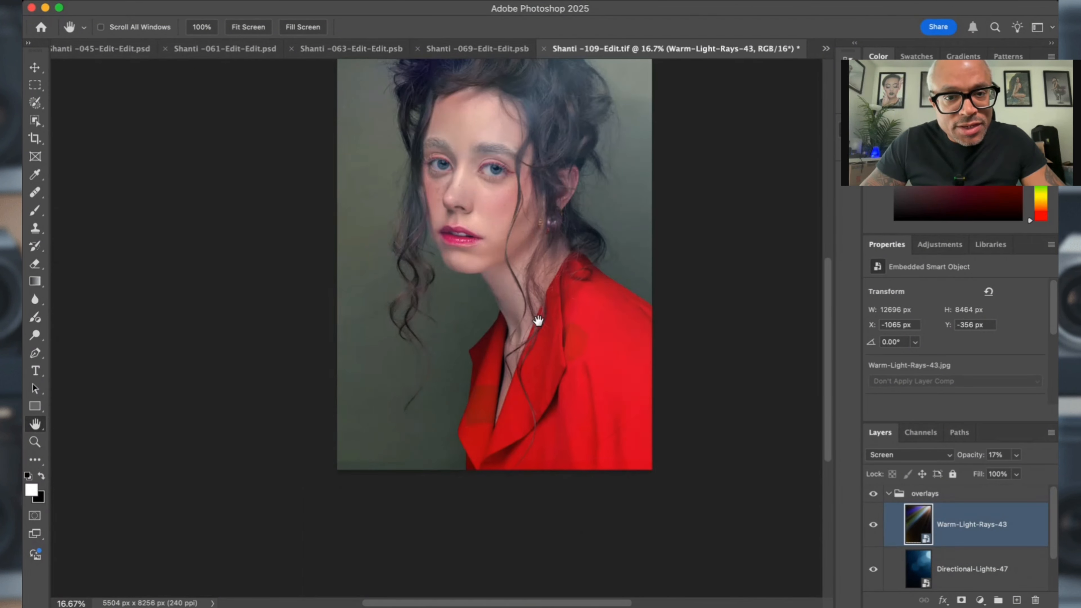
scroll(536, 317, "up", 3)
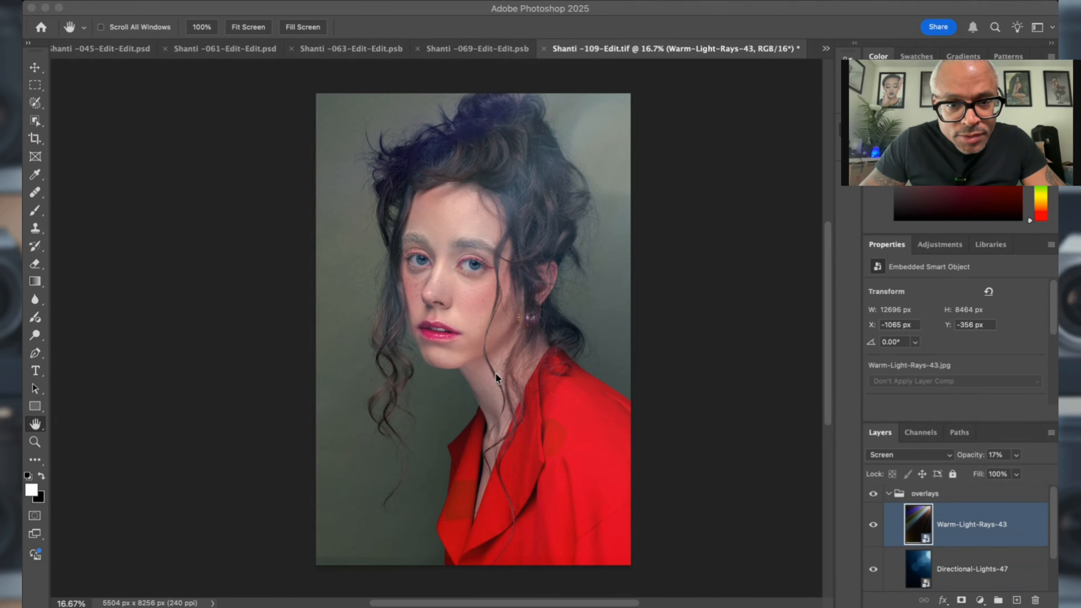
Place the Warm-Light-Rays-35 image at the top of the overlays group and set its blend mode to Screen.
left_click(475, 148)
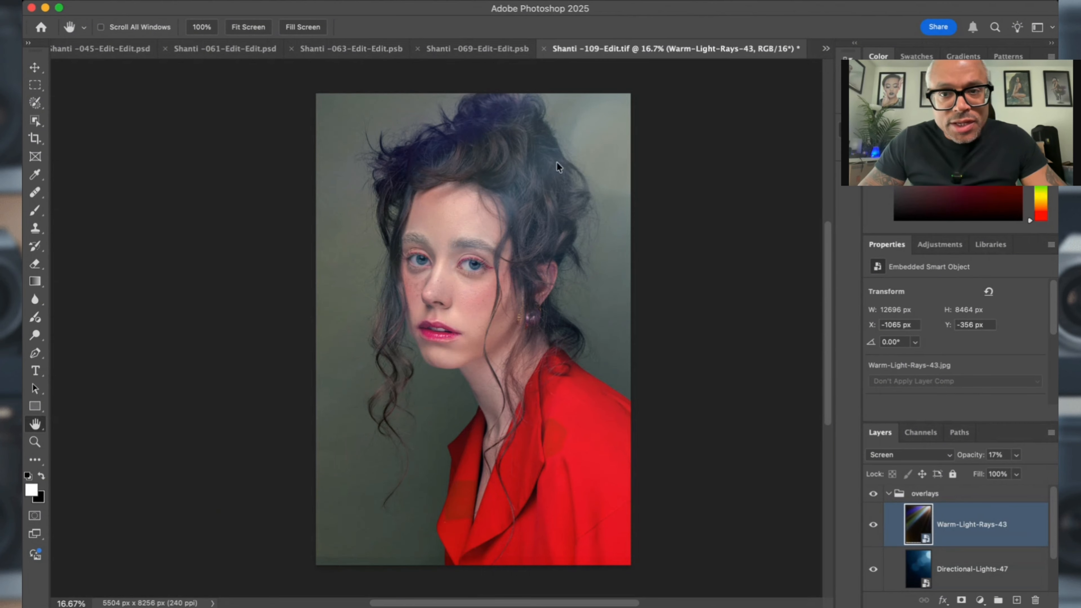
key("super+t")
left_click(879, 455)
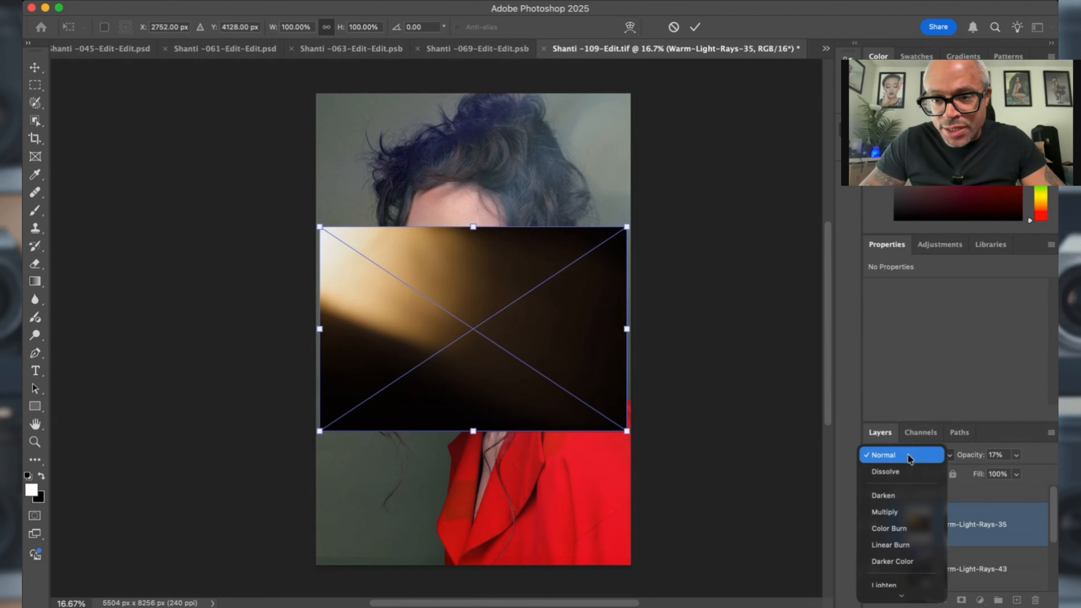
left_click(883, 404)
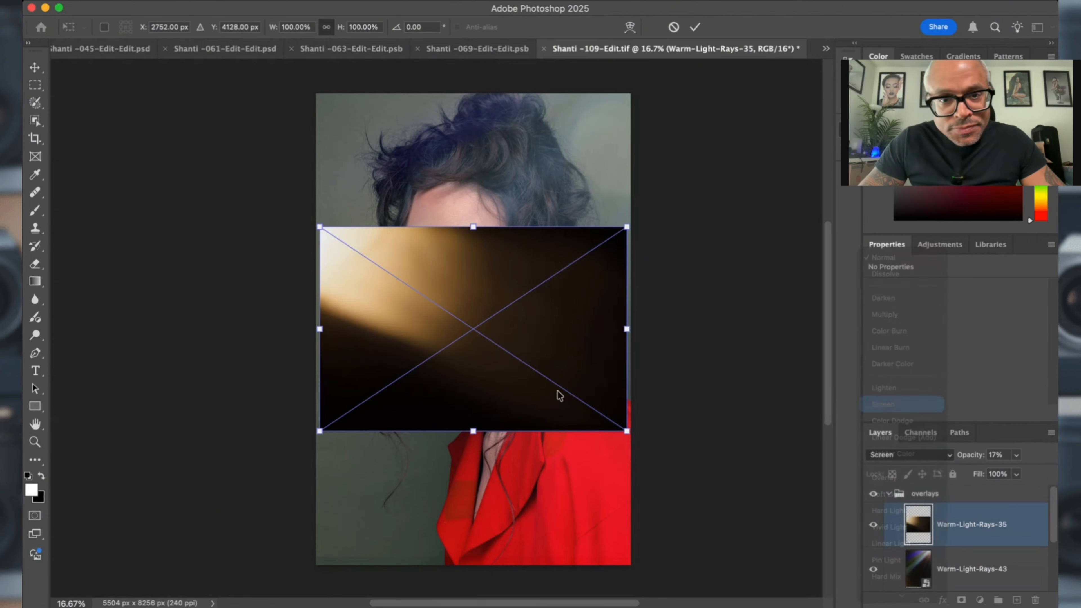
Flip the Warm-Light-Rays-35 overlay horizontally, scale it to about 127%, and position its glow over the portrait's upper right corner.
key("super+shift+h")
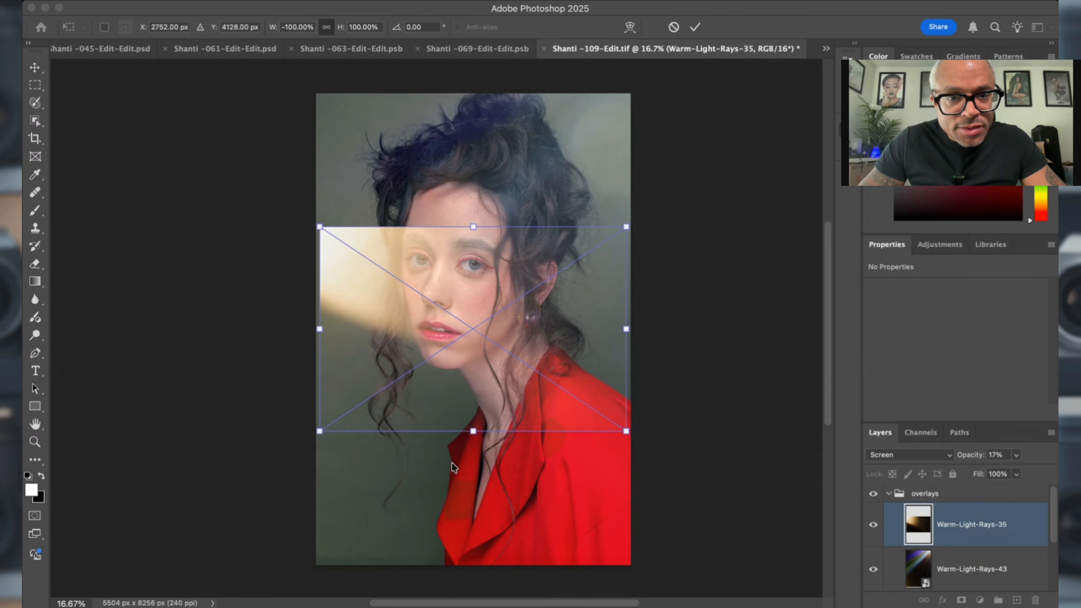
left_click_drag(504, 346, 584, 202)
left_click_drag(404, 262, 307, 327)
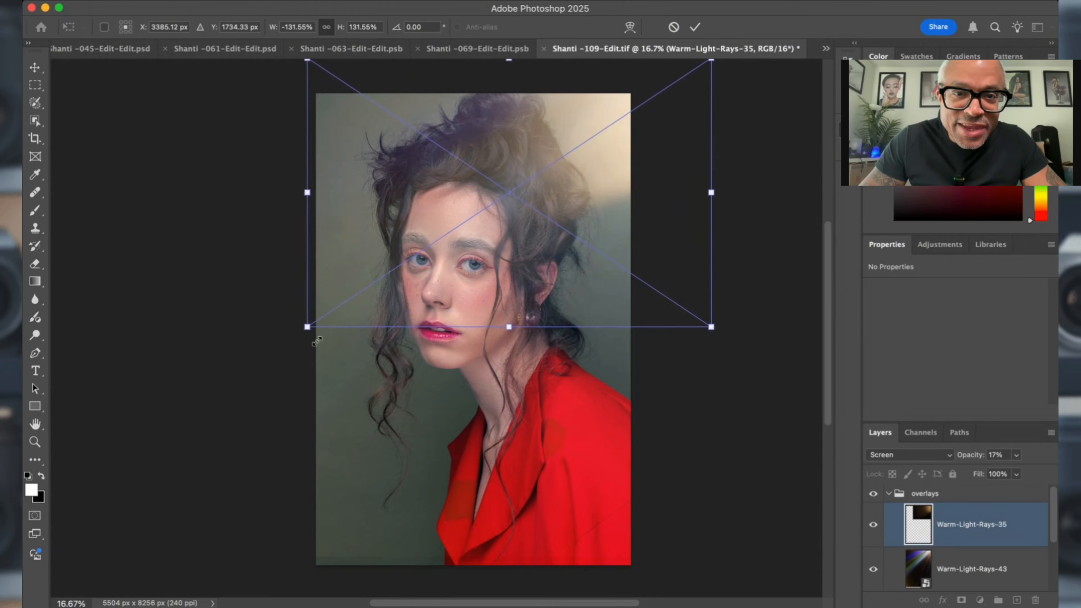
left_click_drag(494, 275, 552, 243)
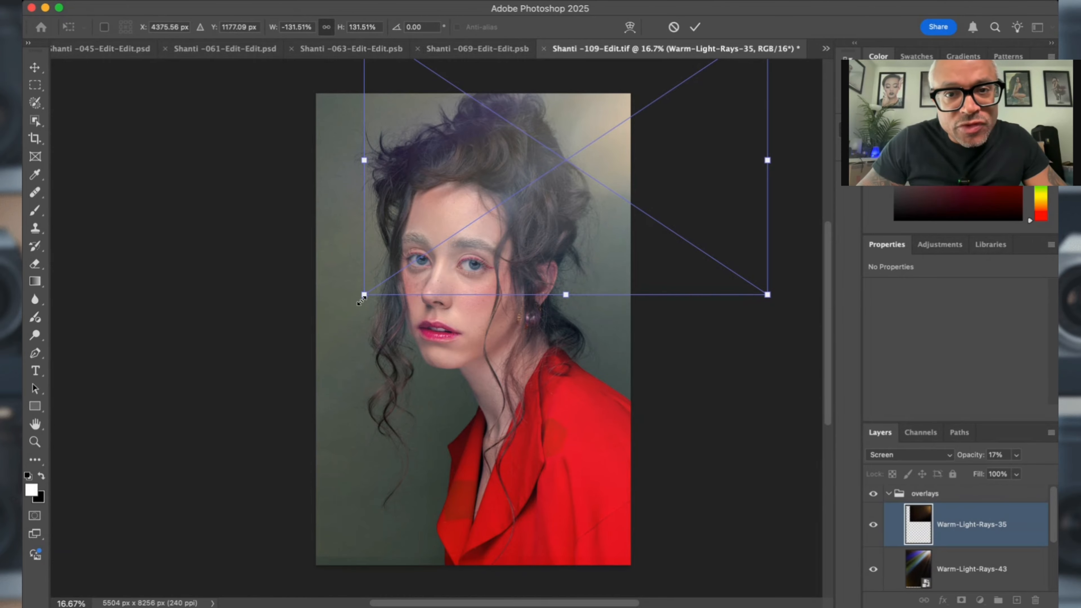
left_click_drag(374, 284, 390, 275)
left_click_drag(569, 175, 586, 149)
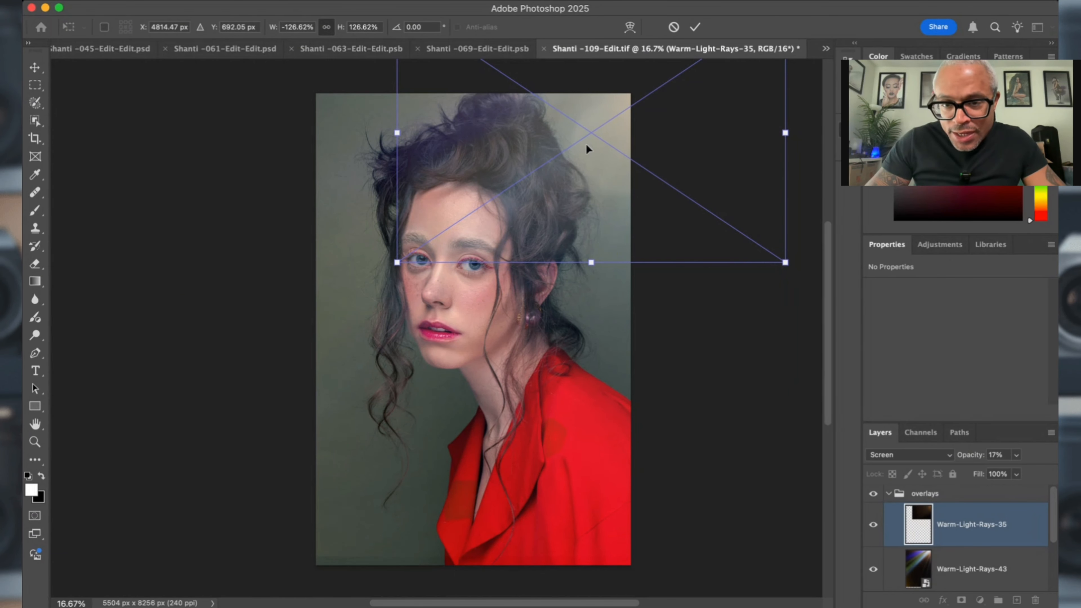
key("Return")
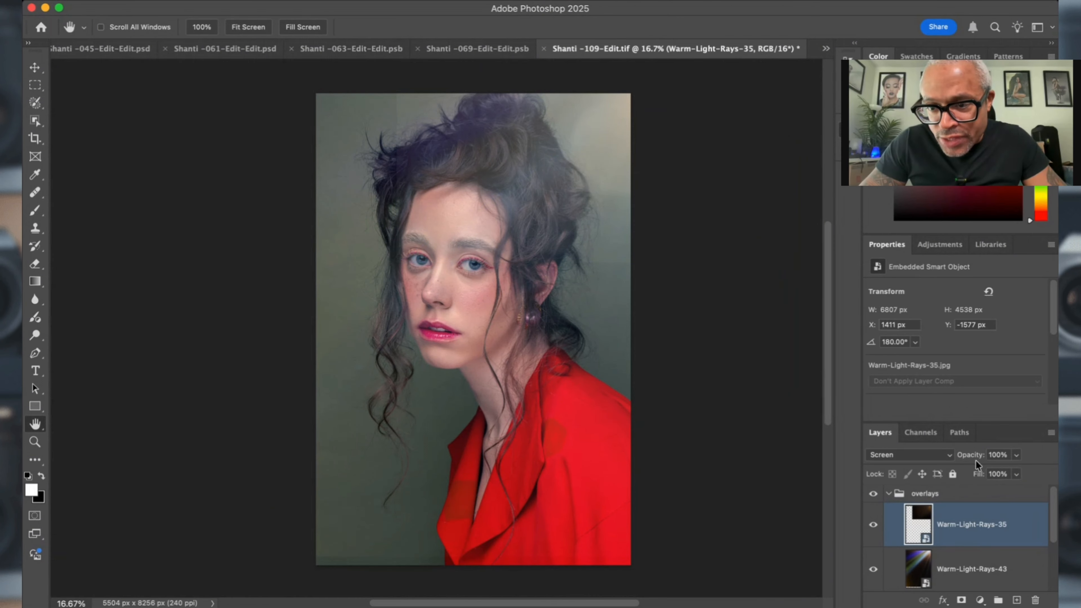
Lower the Warm-Light-Rays-35 layer's opacity to 45%.
left_click_drag(975, 457, 939, 470)
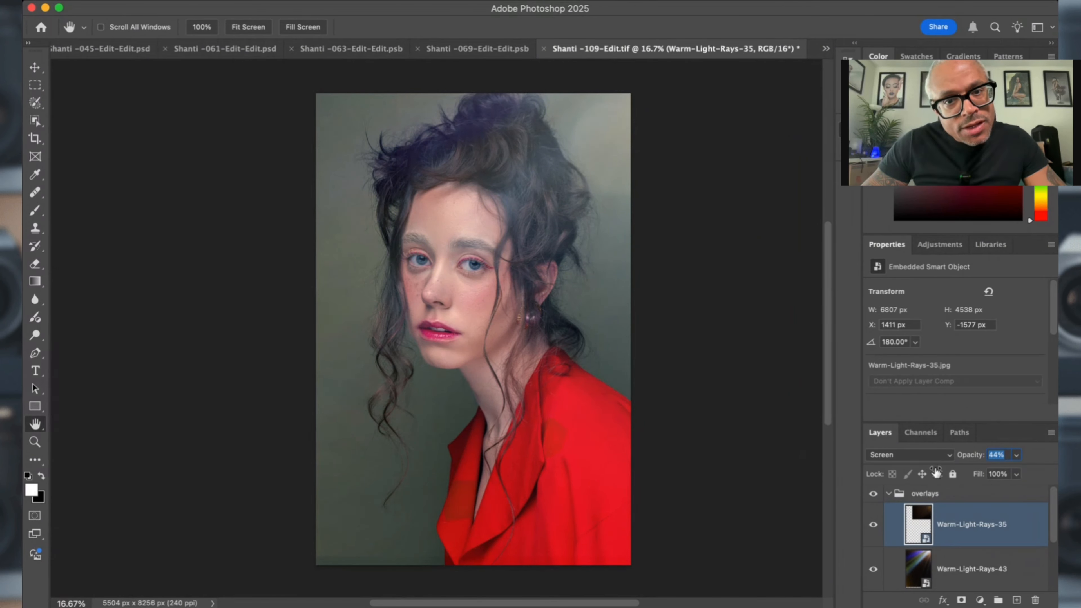
left_click_drag(935, 471, 938, 473)
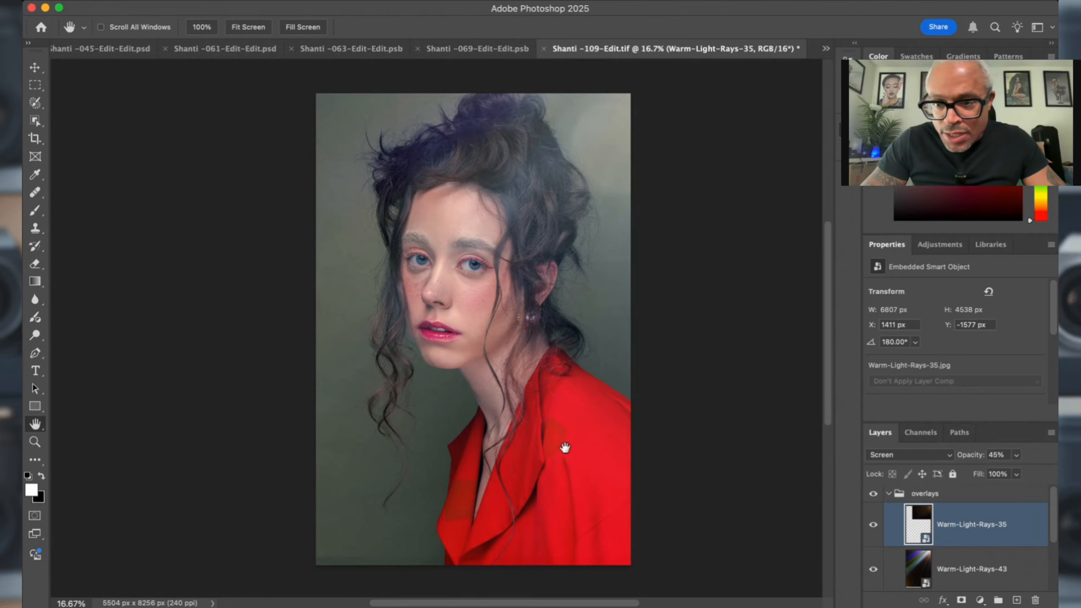
Enlarge the Warm-Light-Rays-43 overlay to about 243% so it extends past the bottom edge of the portrait.
scroll(916, 552, "down", 3)
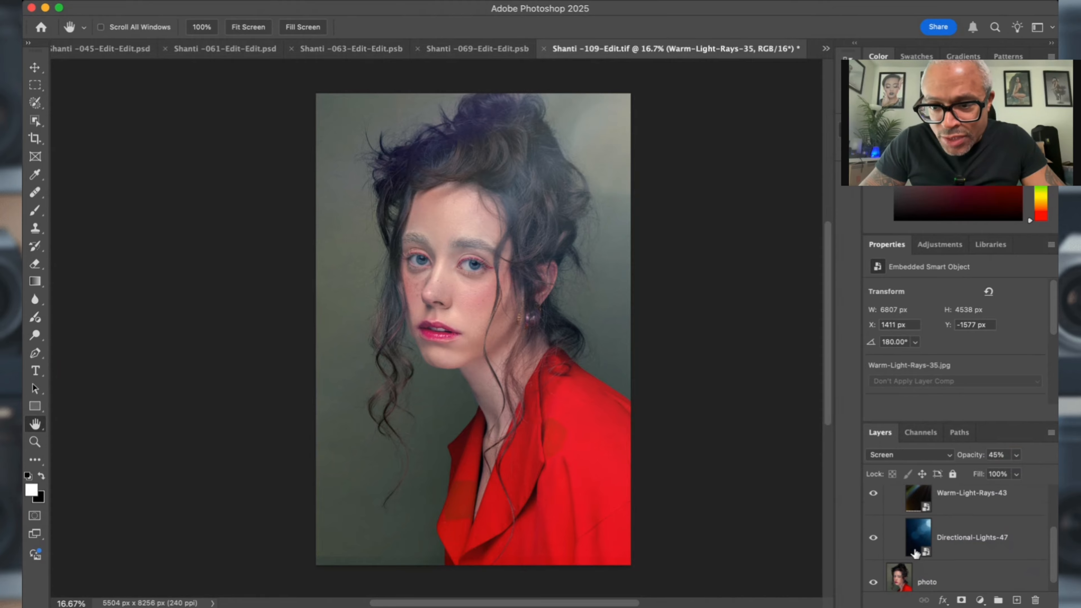
left_click(912, 508)
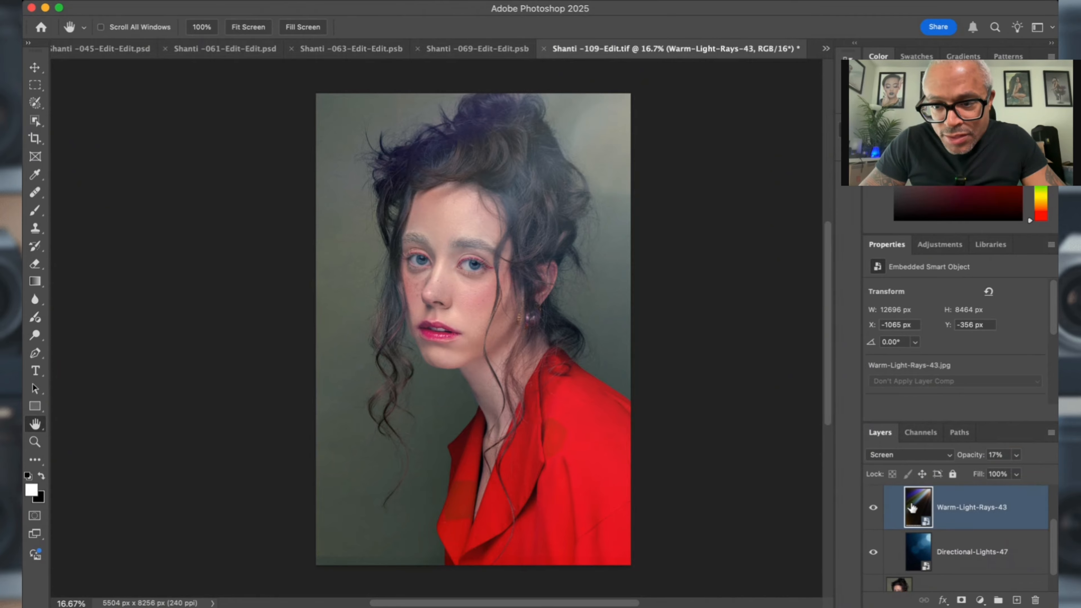
key("super+t")
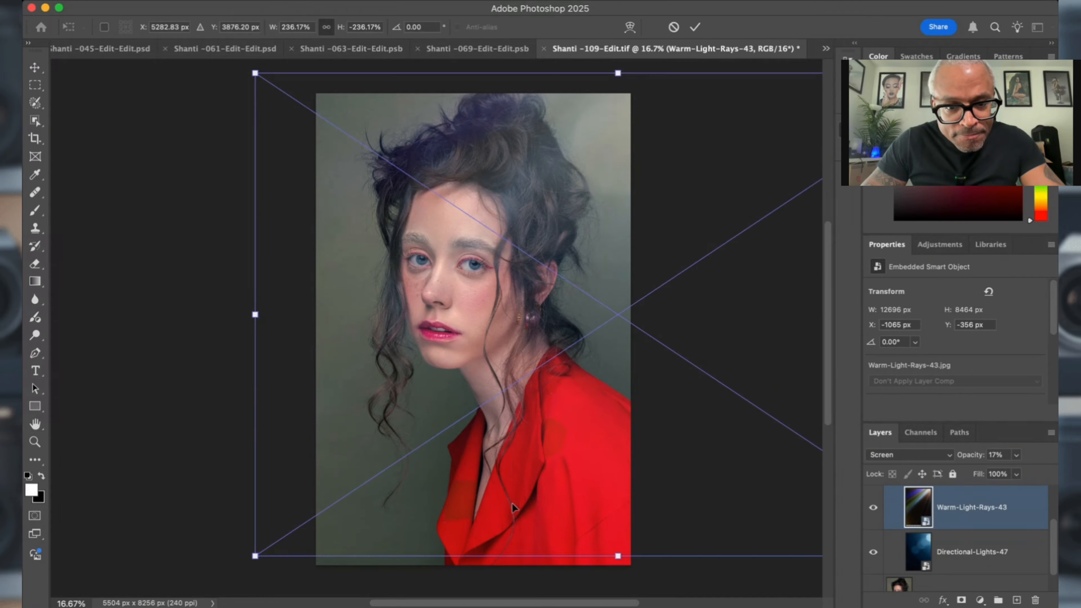
left_click_drag(618, 553, 618, 567)
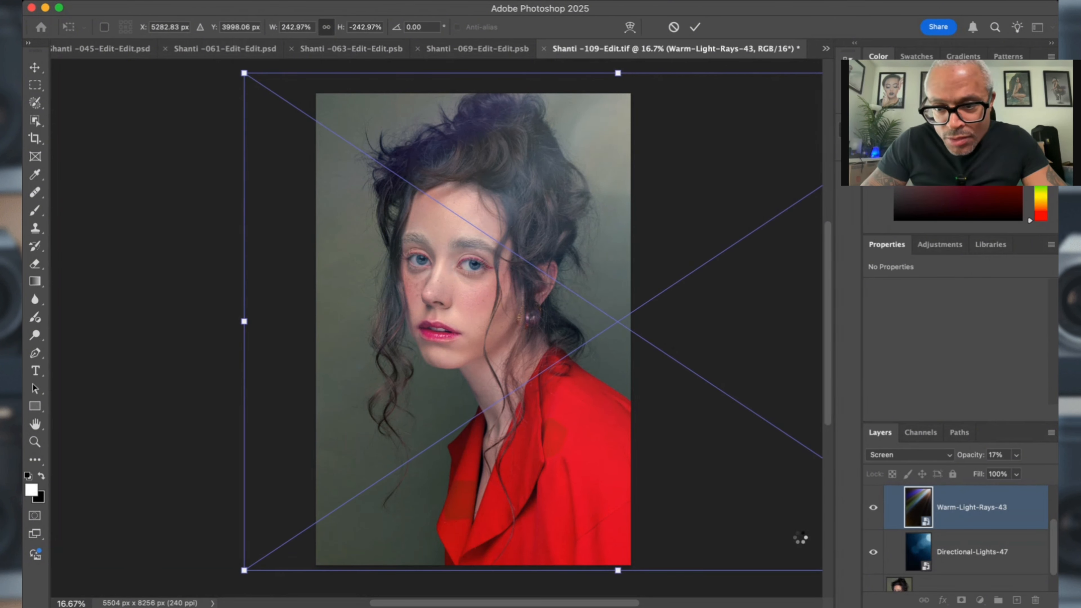
key("Return")
Compare the portrait with the whole overlays group hidden and shown.
scroll(936, 532, "up", 2)
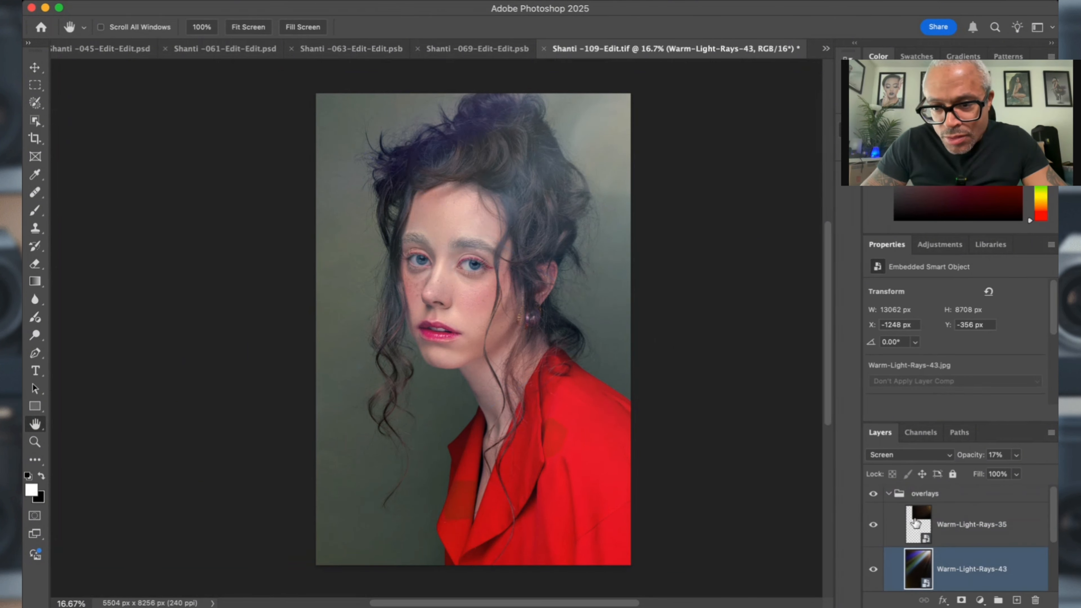
left_click(874, 495)
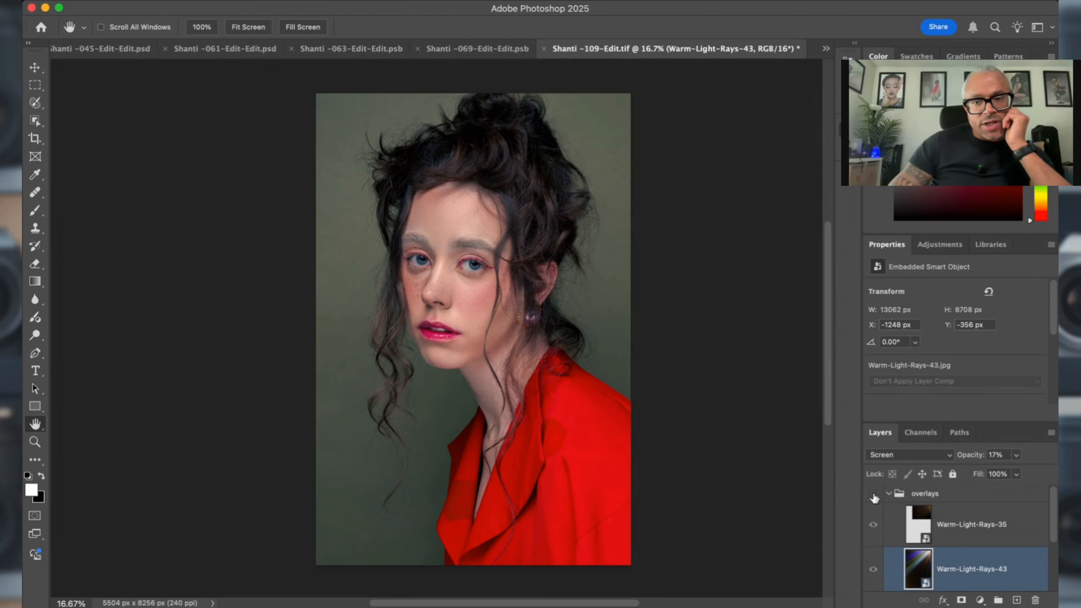
left_click(873, 495)
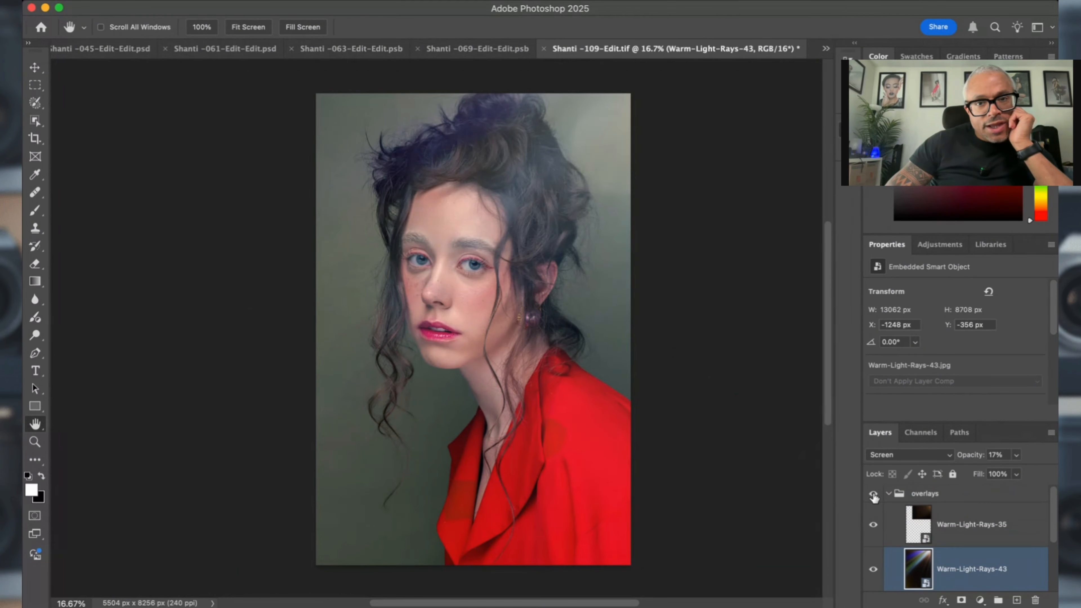
Lower the Directional-Lights-47 layer's opacity to 19%.
scroll(930, 516, "down", 3)
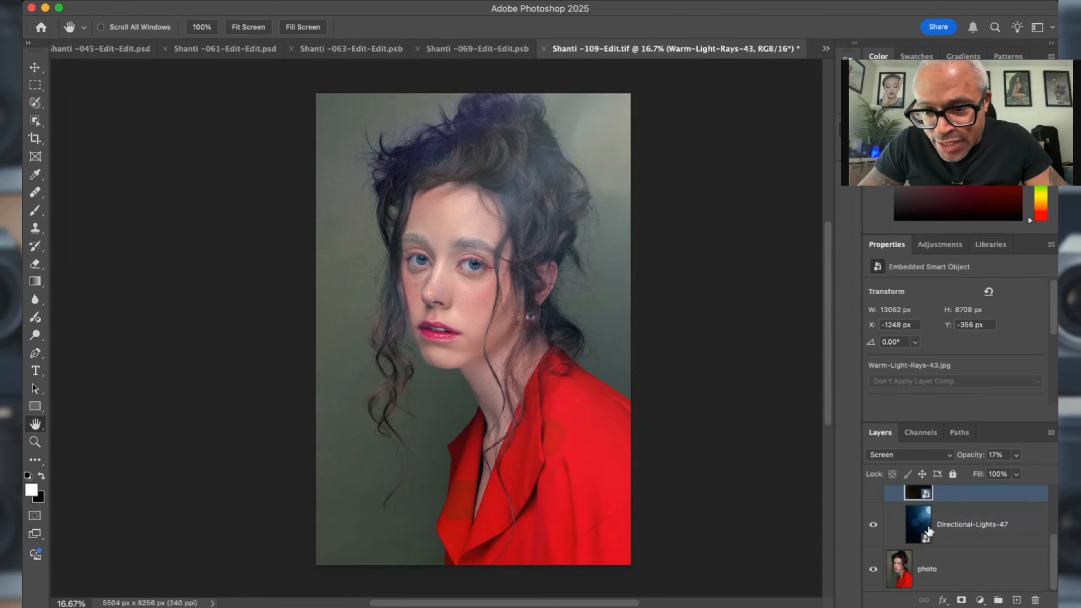
left_click(947, 513)
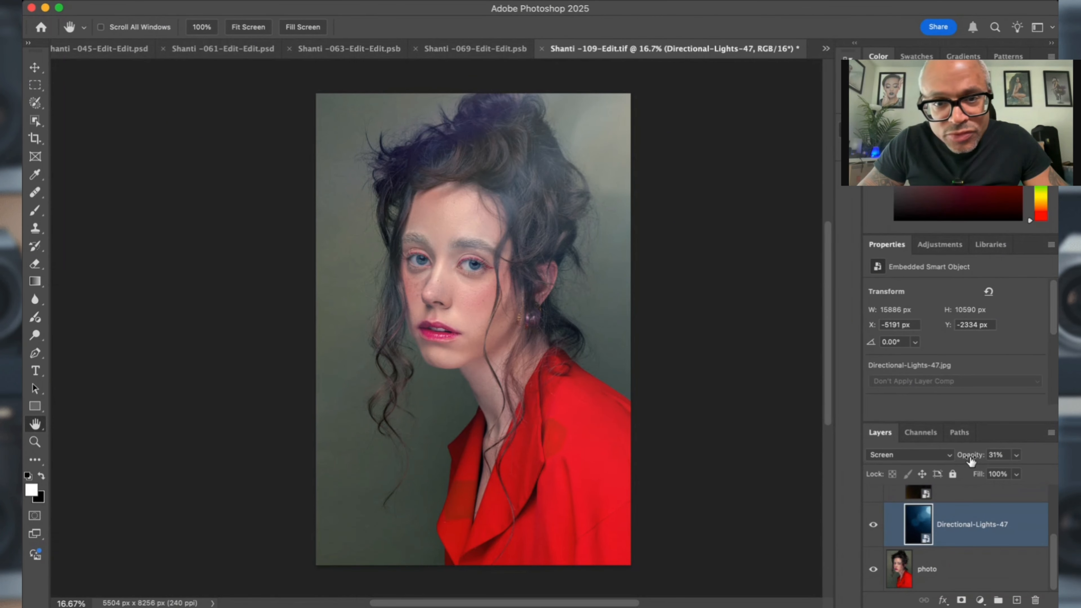
left_click_drag(971, 462, 964, 463)
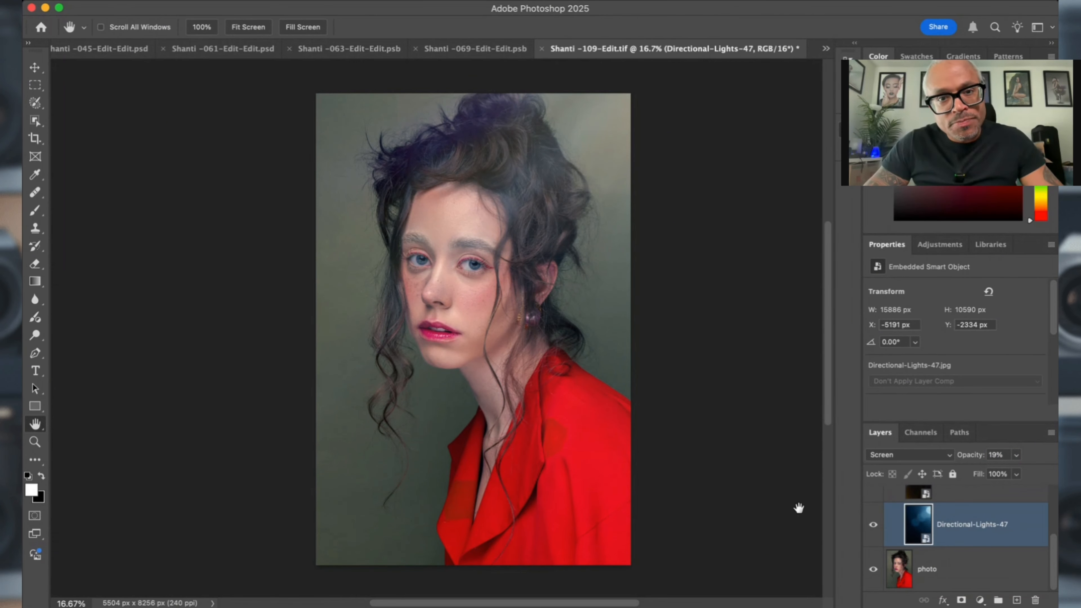
Hide and show the overlays group again to judge the softened directional light against the original portrait.
scroll(916, 520, "up", 3)
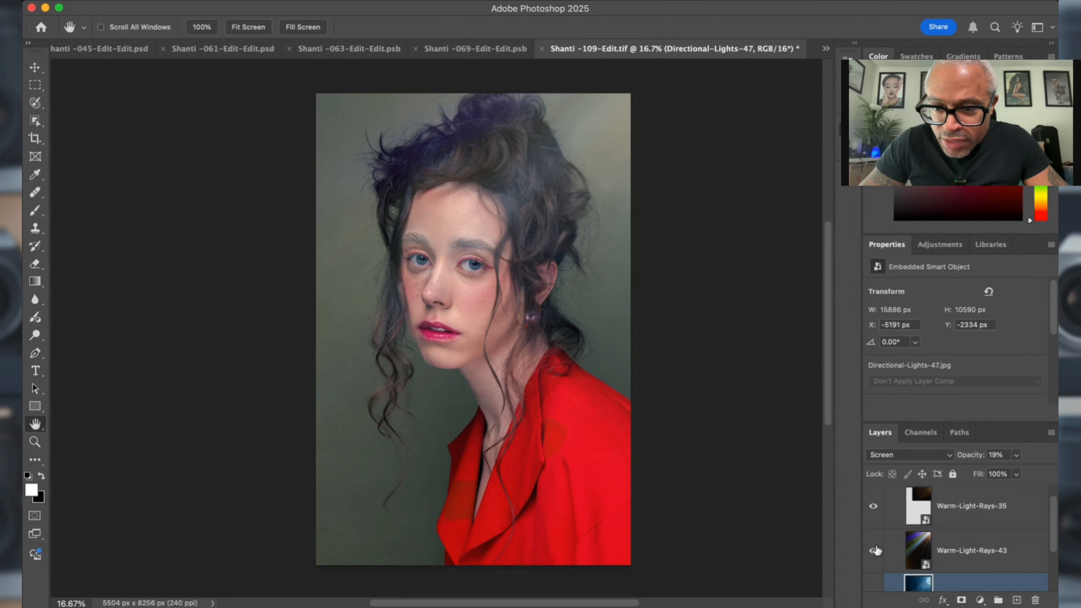
scroll(898, 517, "up", 1)
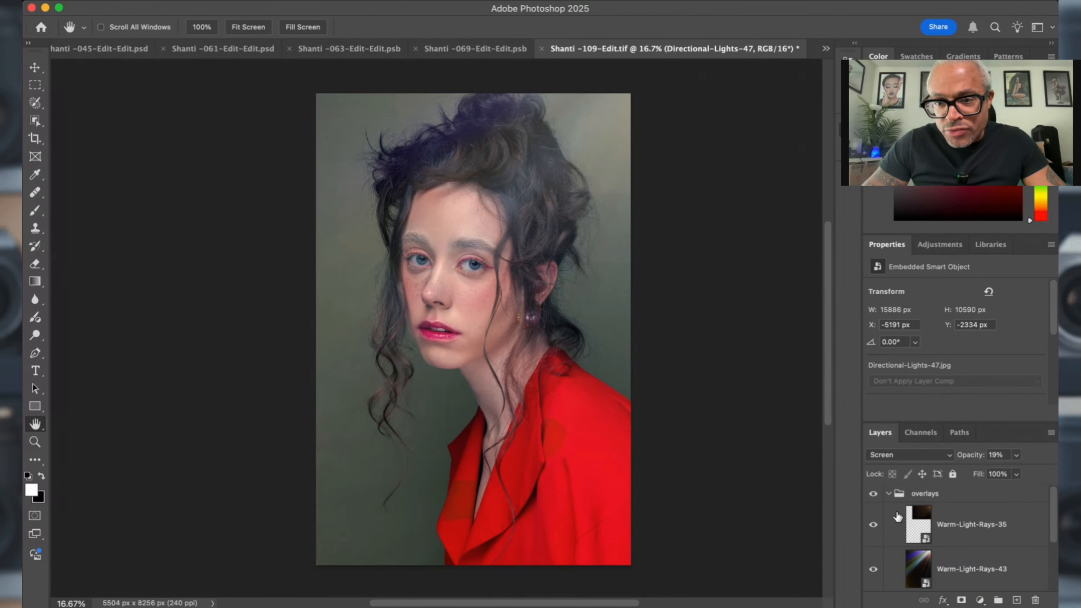
left_click(873, 495)
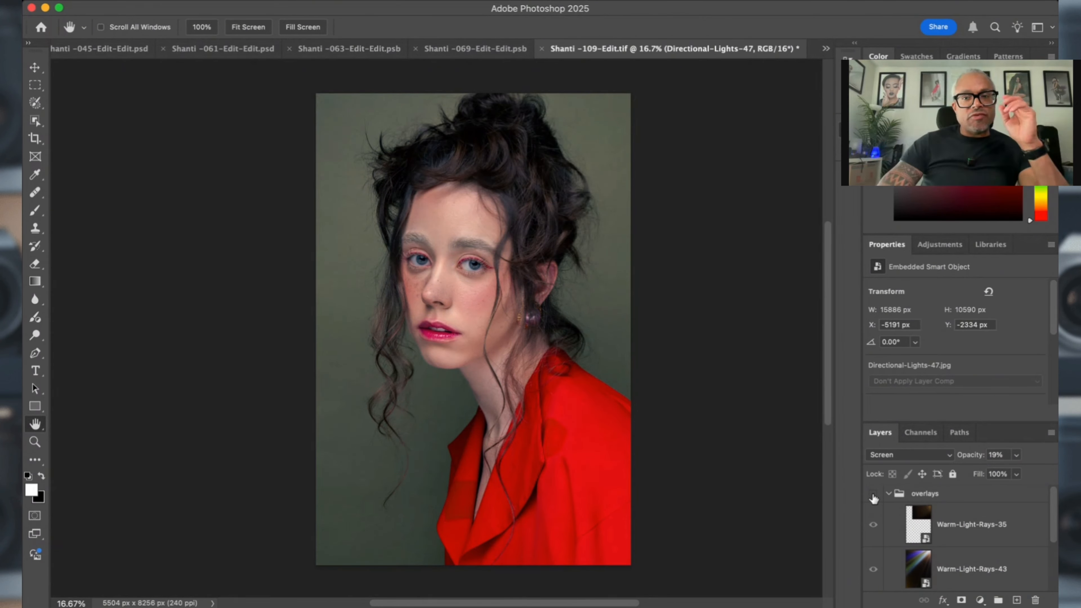
left_click(873, 496)
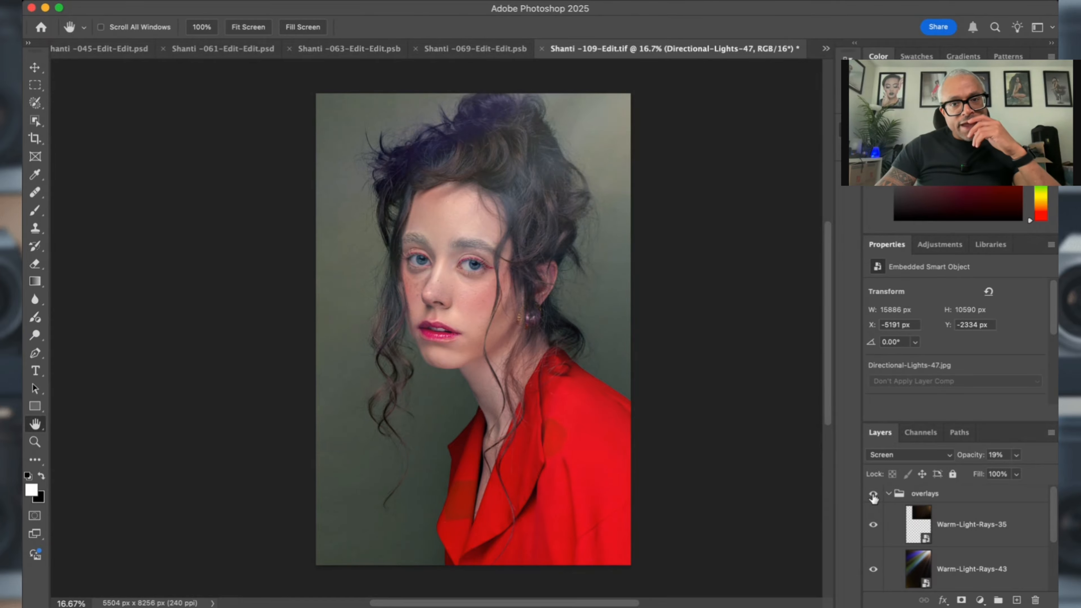
Raise the Warm-Light-Rays-43 layer's opacity to 20%.
scroll(873, 498, "down", 3)
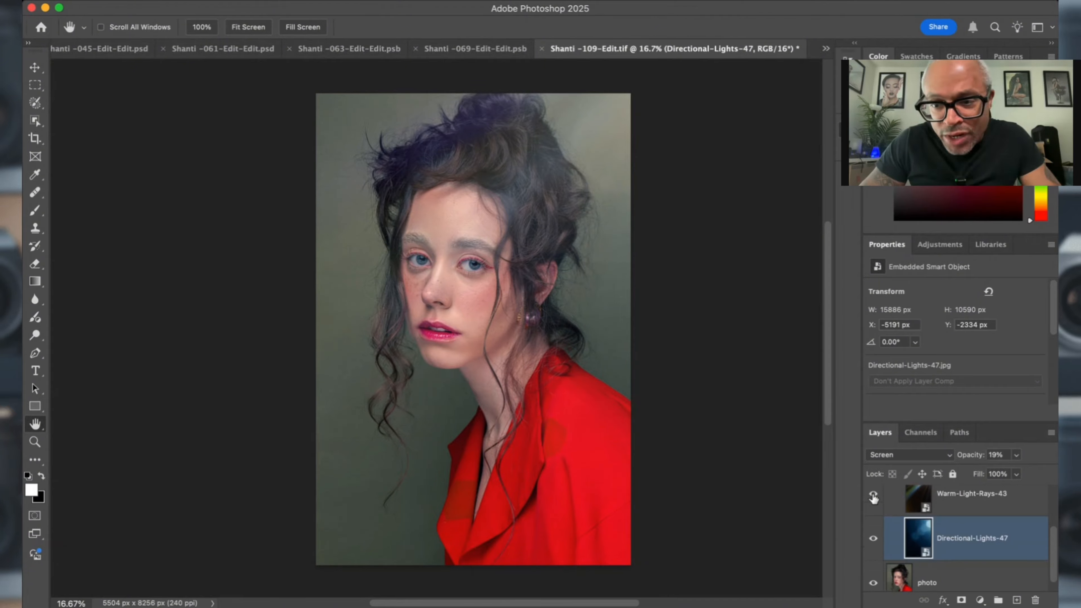
scroll(912, 534, "up", 1)
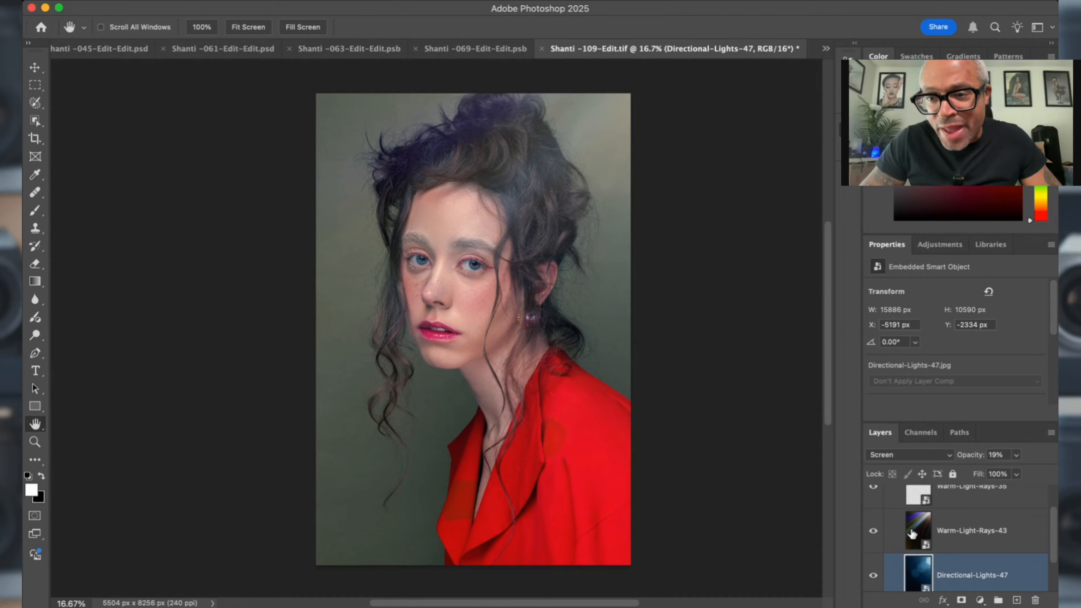
left_click(945, 522)
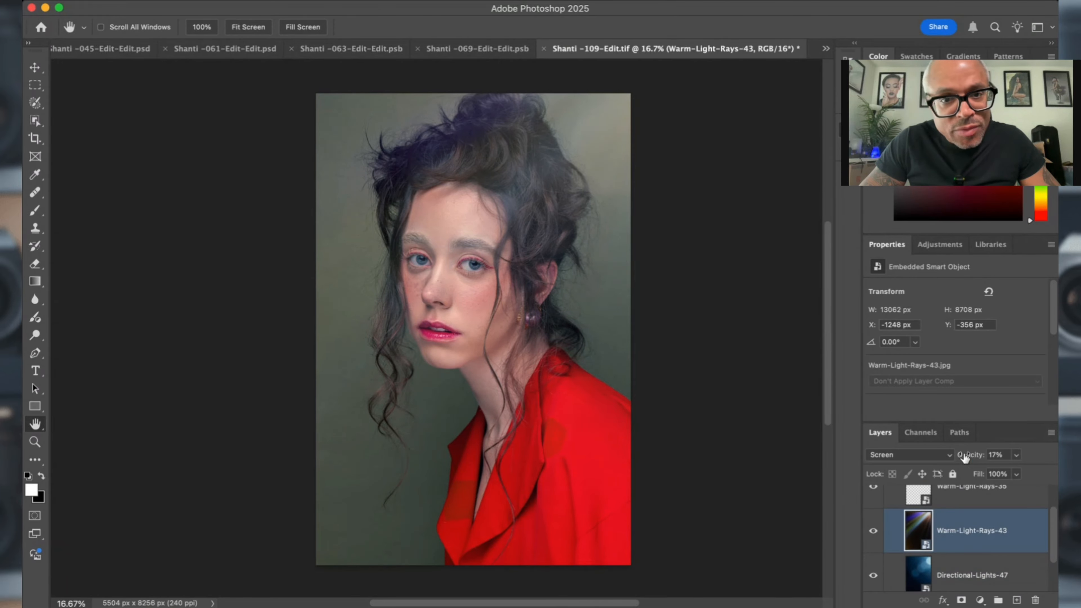
mouse_move(965, 457)
left_mouse_down()
mouse_move(981, 455)
mouse_move(966, 457)
left_mouse_up()
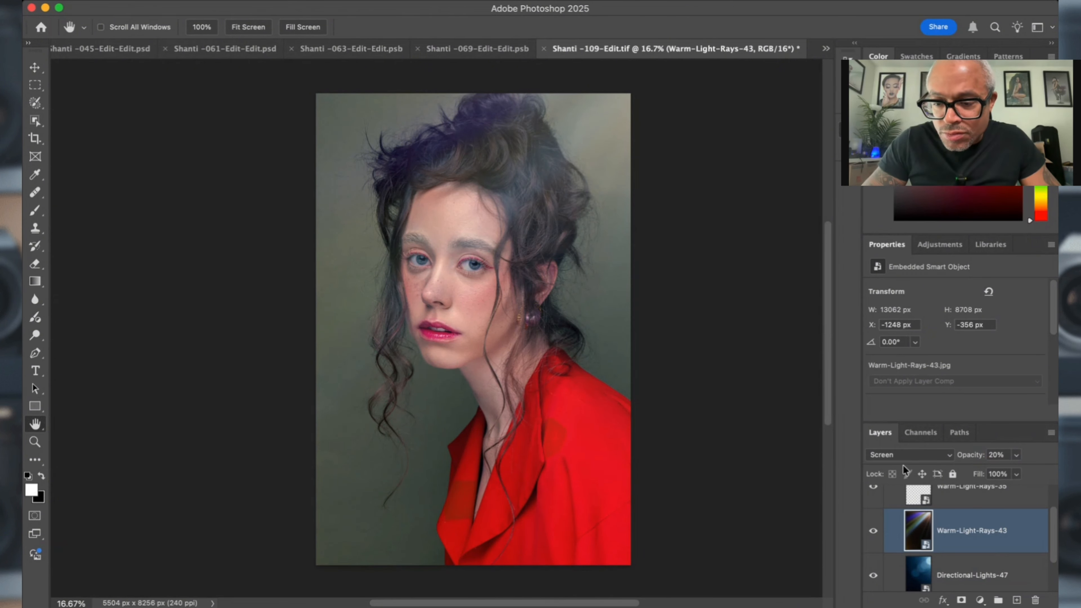
Rasterize the Directional-Lights-47 layer and softly erase its light over the woman's face with the Eraser at 26% opacity.
scroll(893, 497, "up", 1)
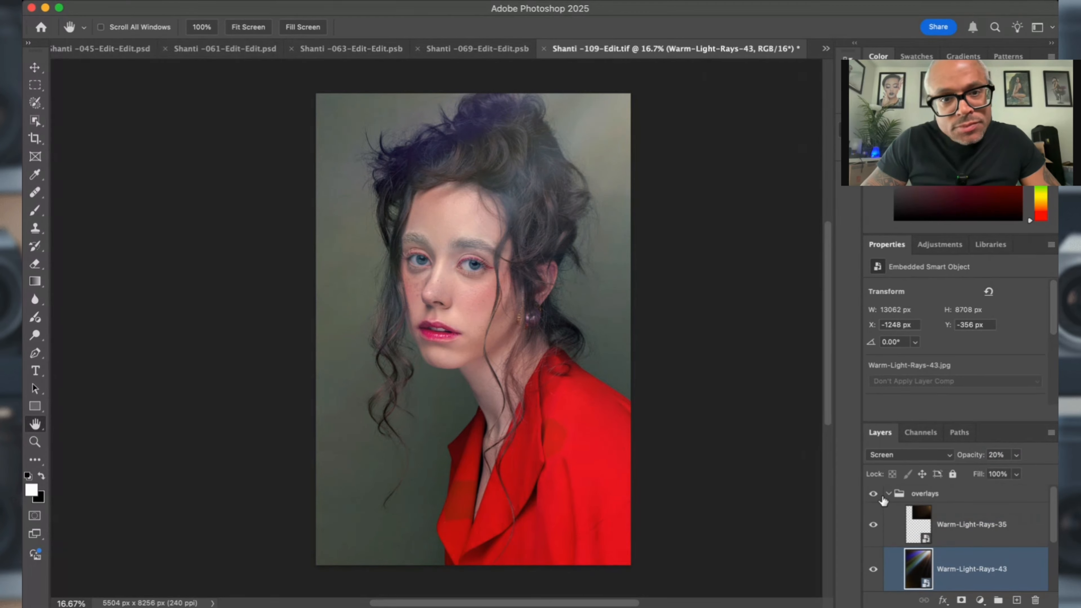
scroll(893, 527, "down", 2)
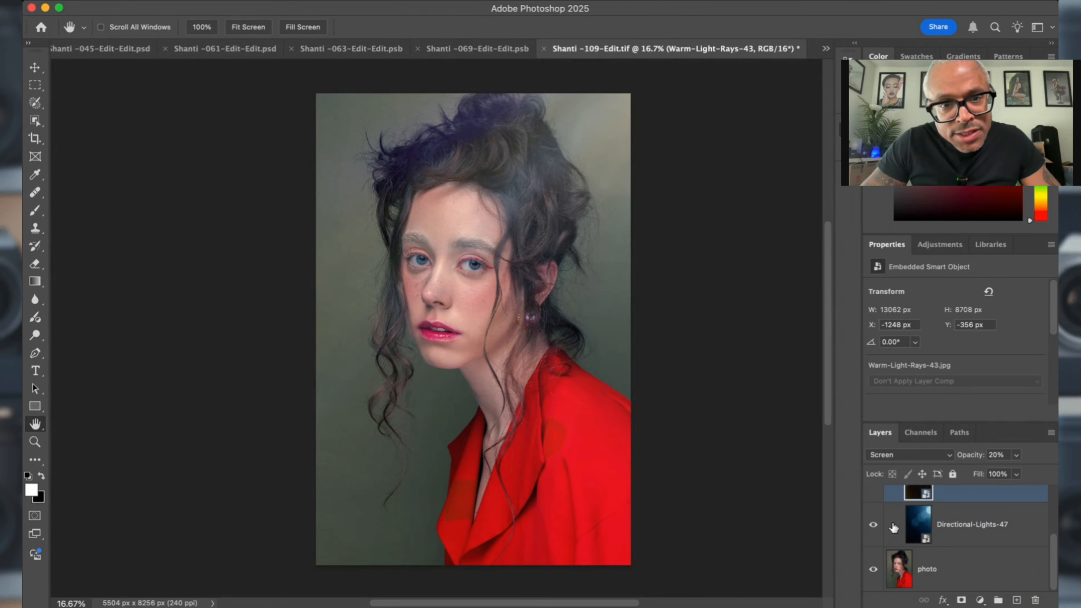
left_click(920, 535)
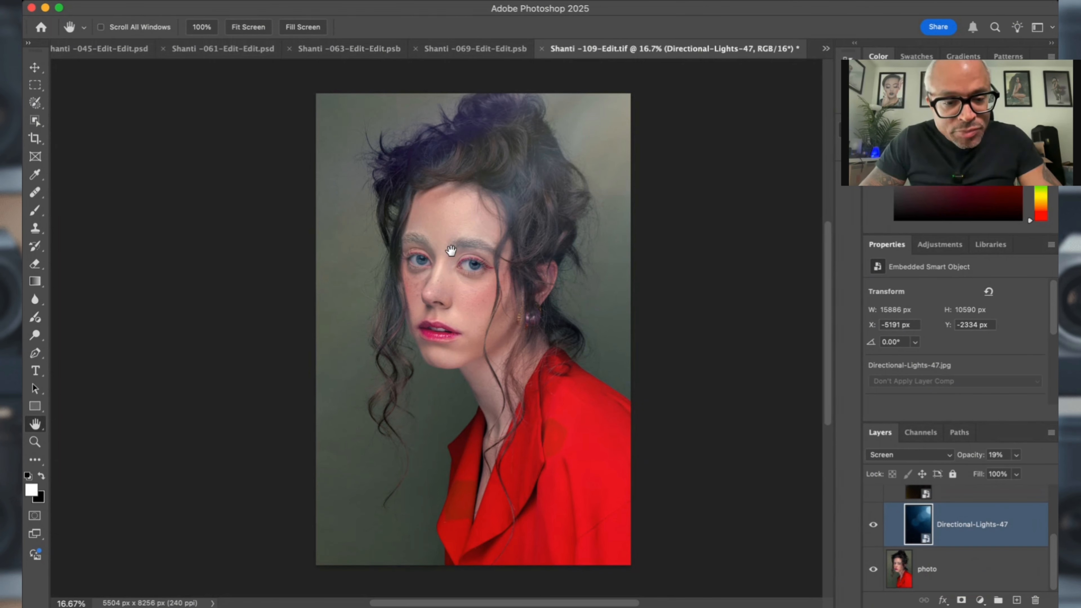
key("e")
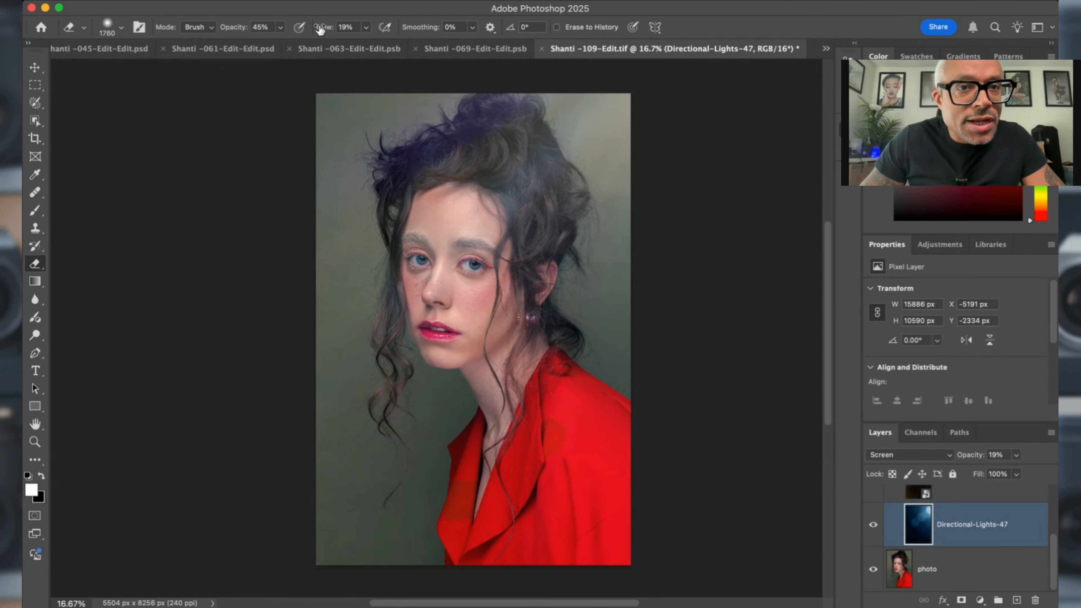
left_click_drag(235, 30, 223, 36)
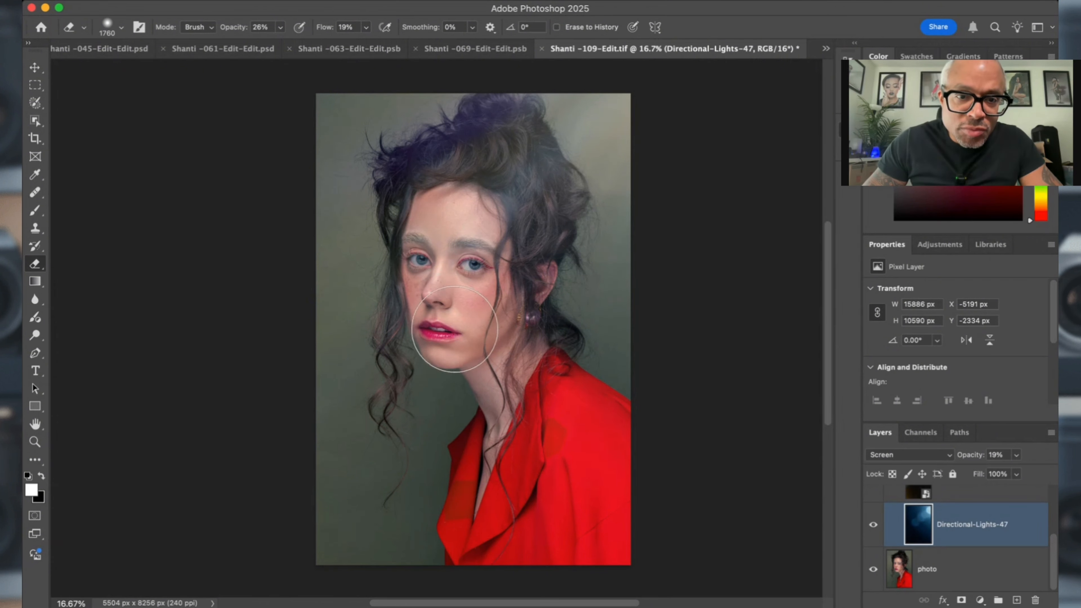
left_click_drag(473, 341, 464, 336)
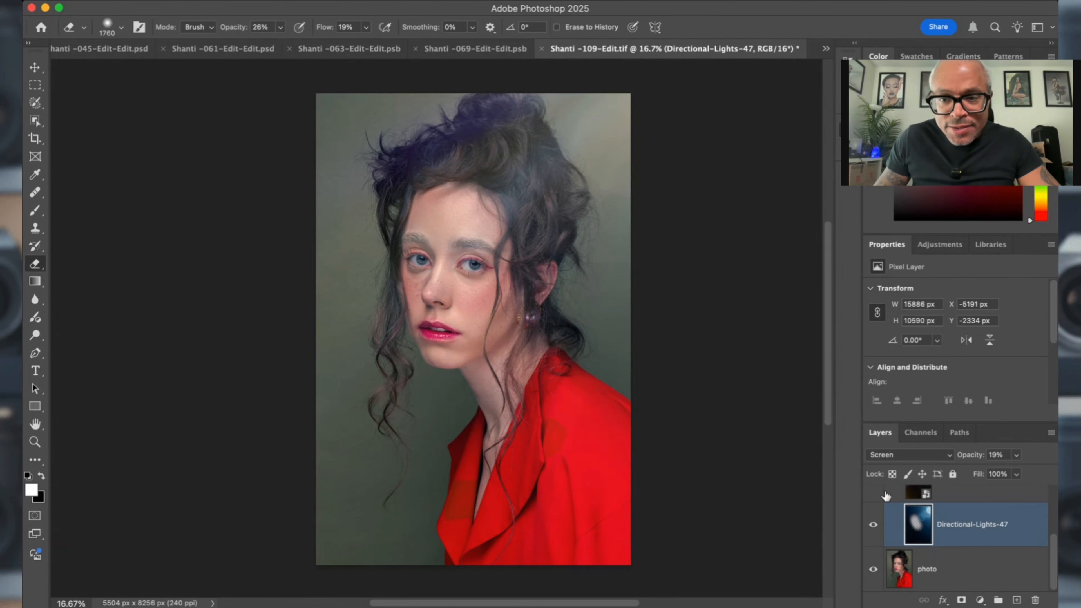
Compare the portrait with the partly erased Directional-Lights-47 layer hidden and shown.
left_click(874, 527)
left_click(874, 526)
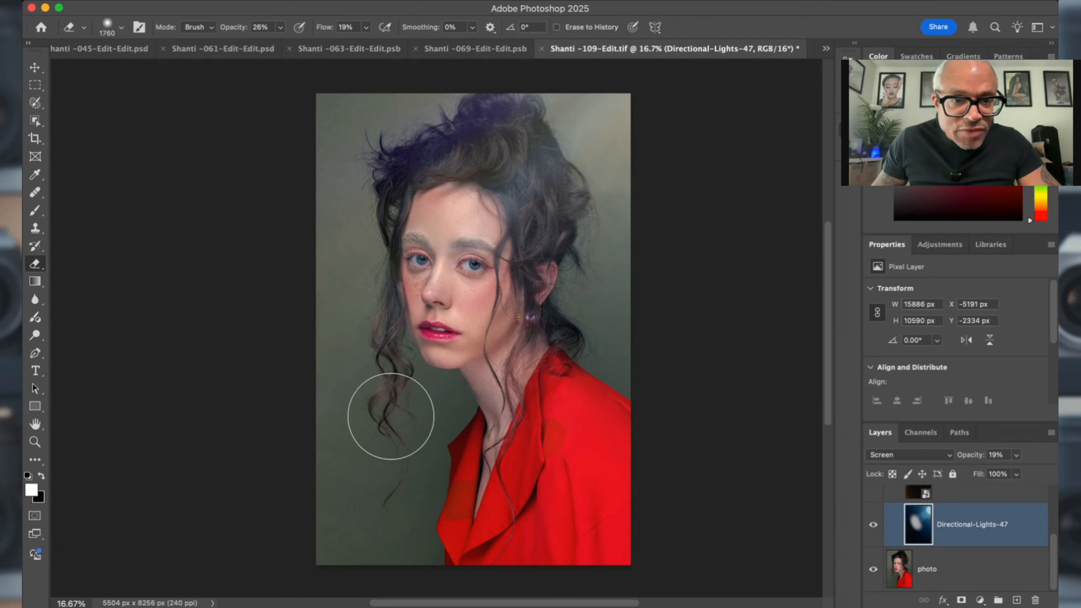
Hide and show Directional-Lights-47 and Warm-Light-Rays-43, singly and together, to compare each overlay's effect on the portrait.
left_click(874, 526)
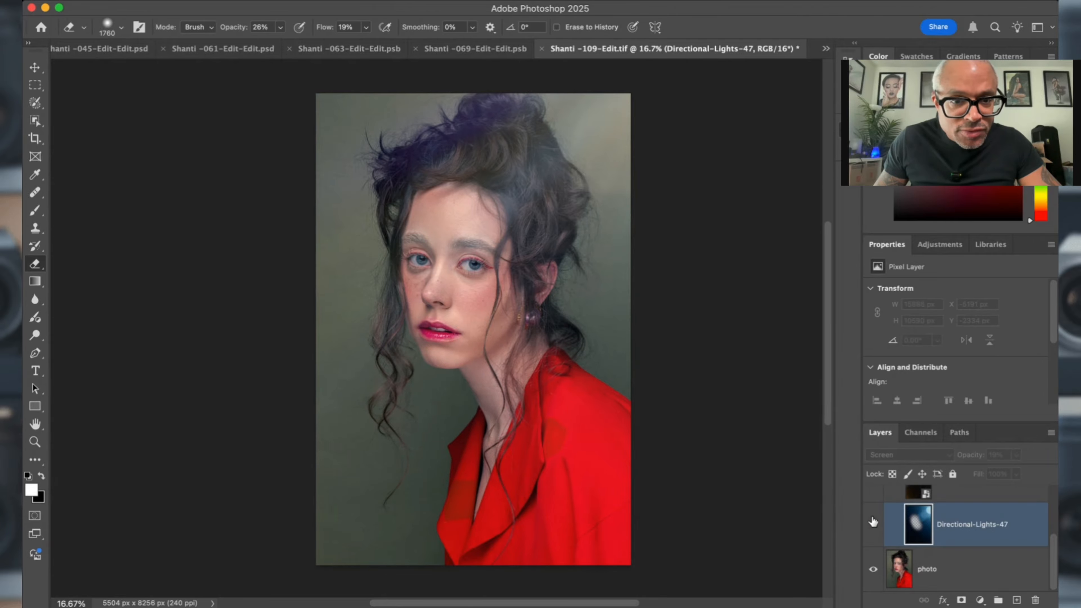
left_click(874, 526)
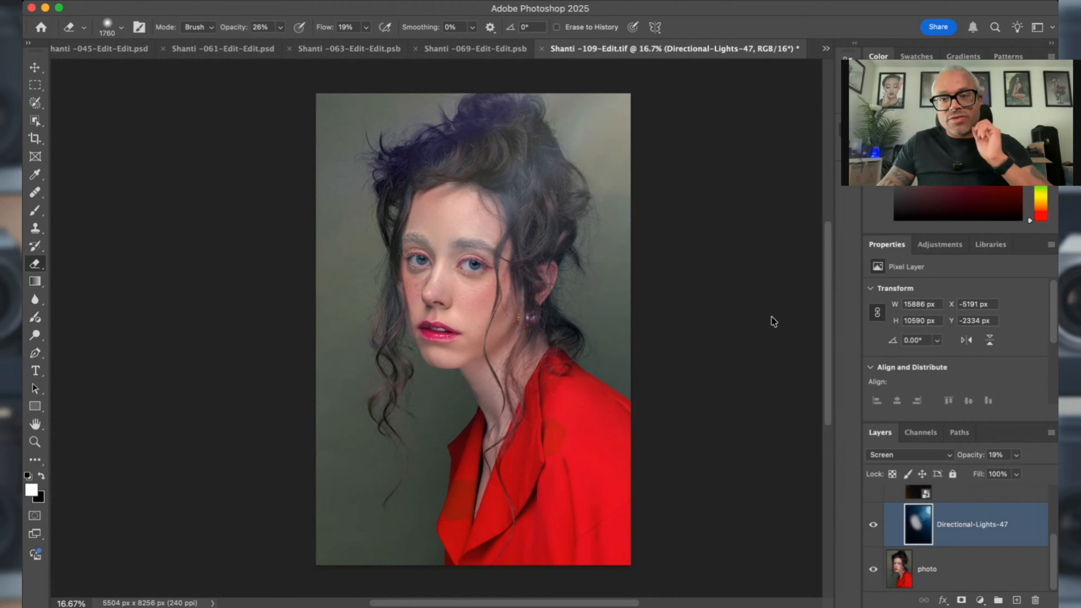
left_click(970, 497)
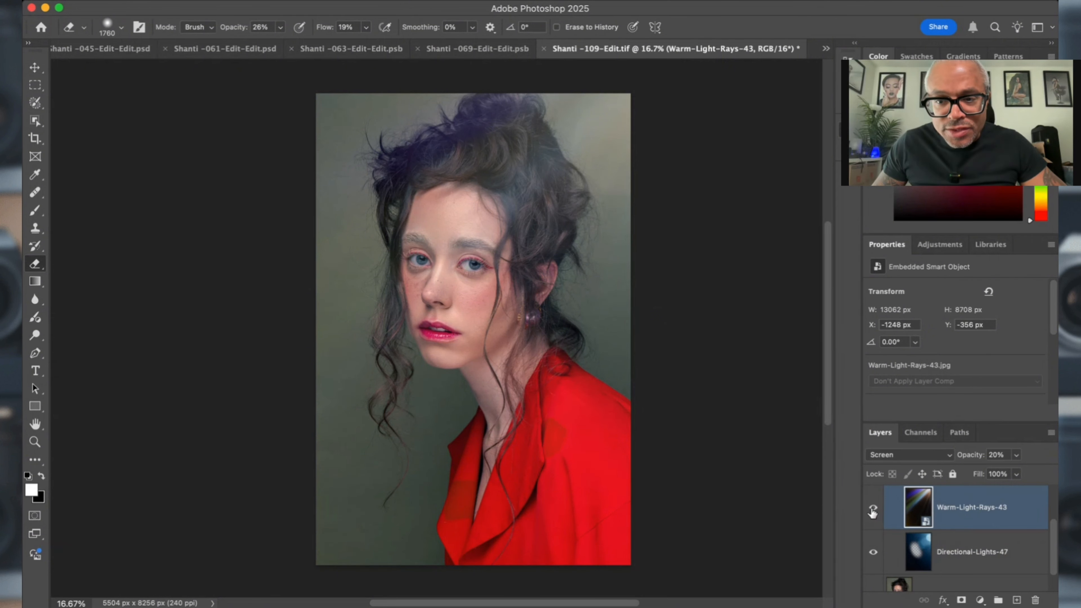
left_click(873, 550)
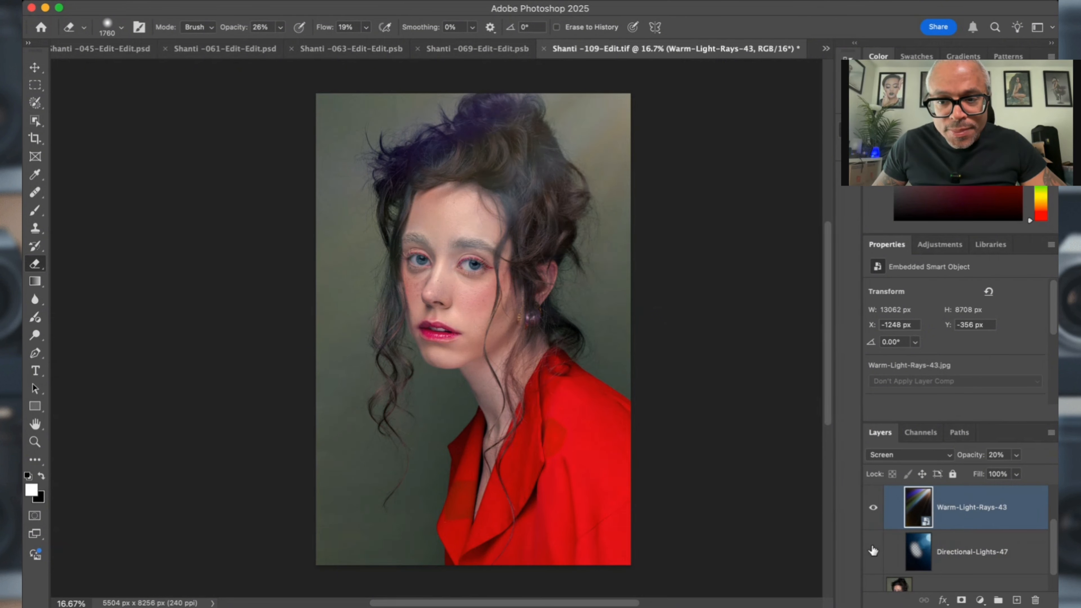
left_click(874, 506)
left_click(875, 507)
left_click(874, 507)
left_click(875, 507)
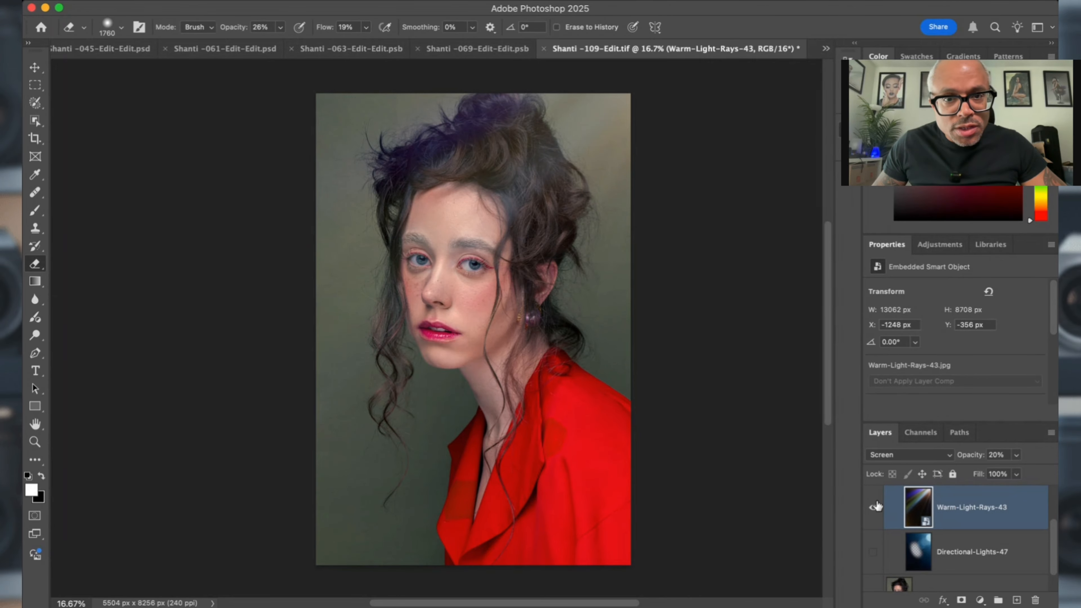
left_click(875, 507)
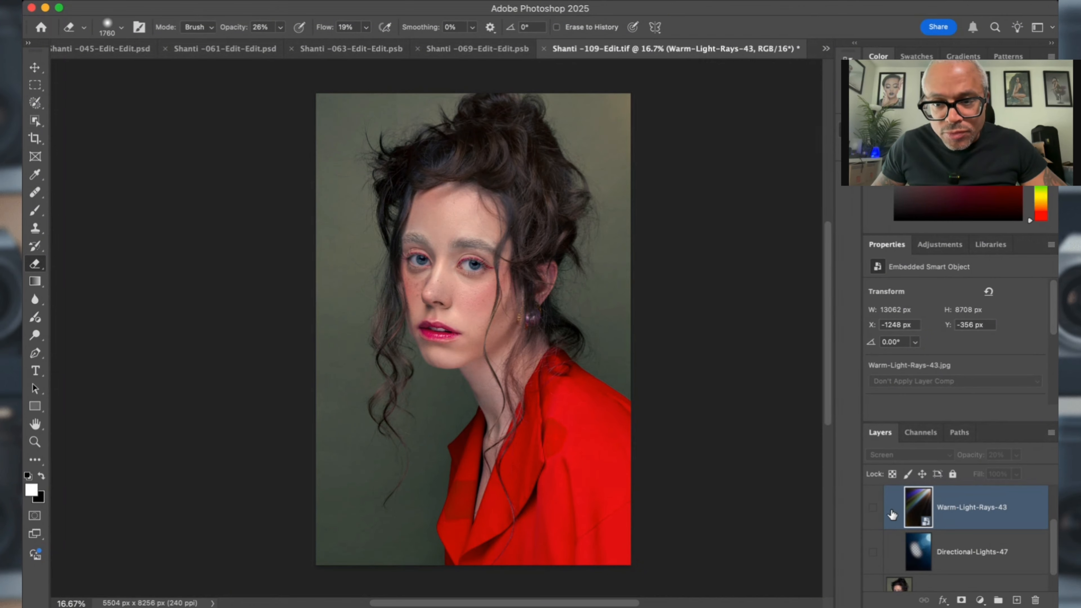
left_click(875, 519)
left_click(874, 550)
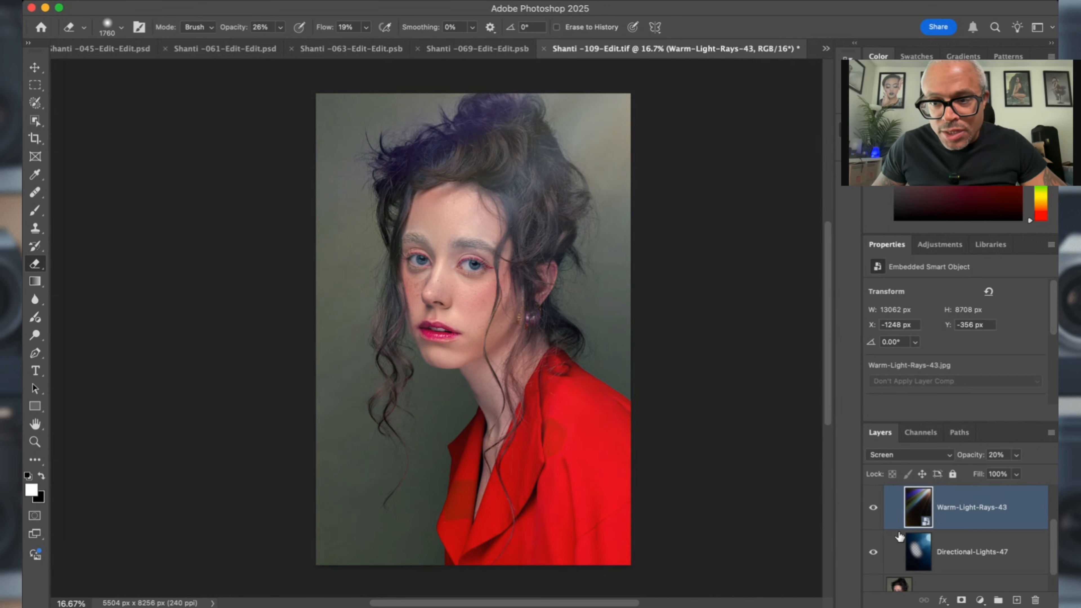
Scale the Warm-Light-Rays-35 overlay up to about 136% and move it down and left over the woman's head.
left_click_drag(1051, 529, 1049, 495)
left_click(986, 522)
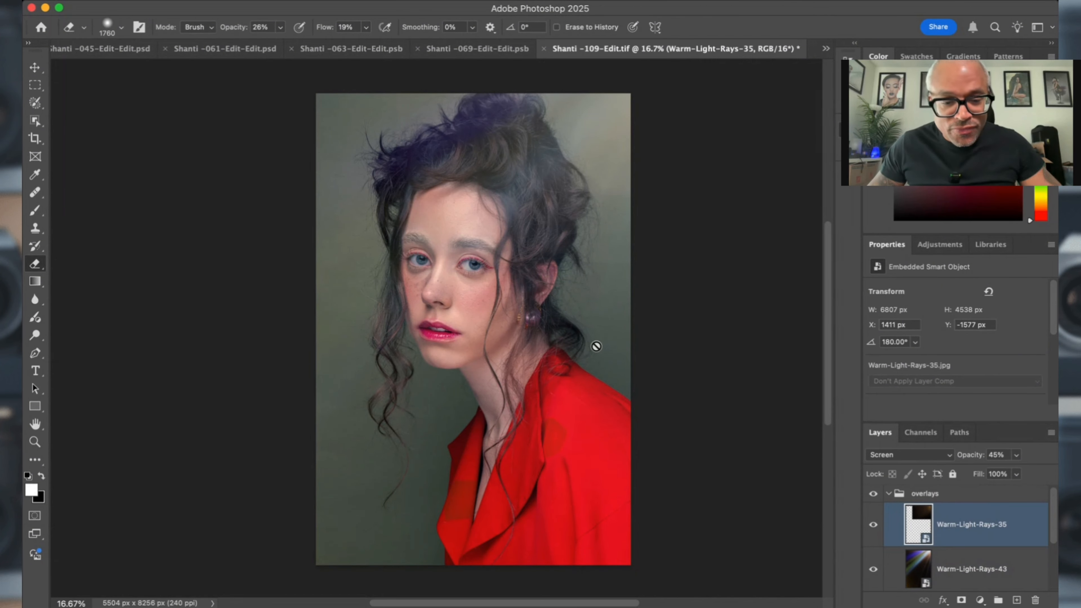
key("super+t")
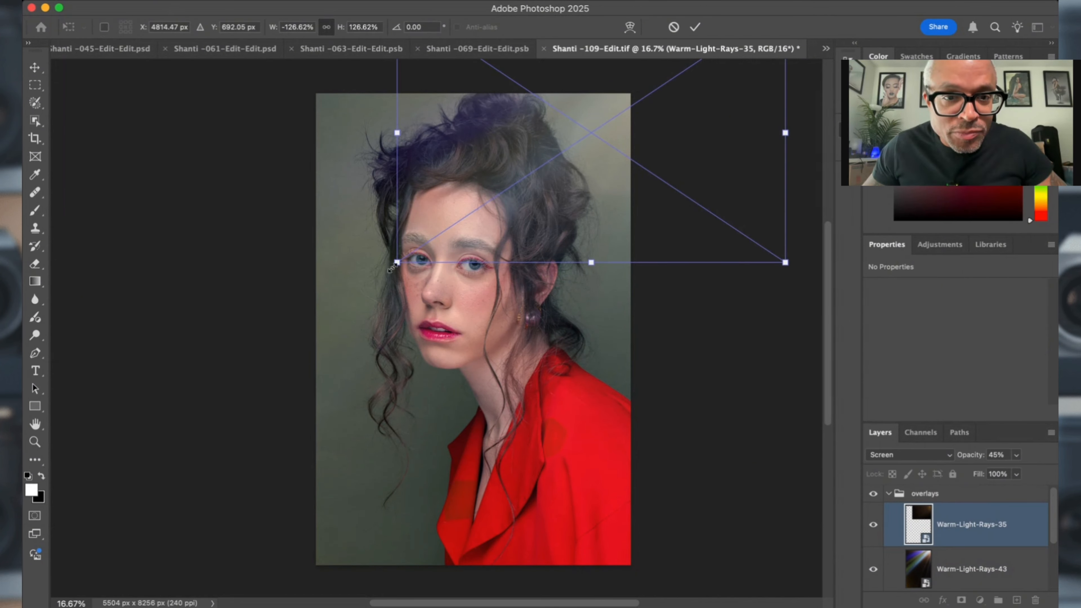
left_click_drag(397, 263, 367, 282)
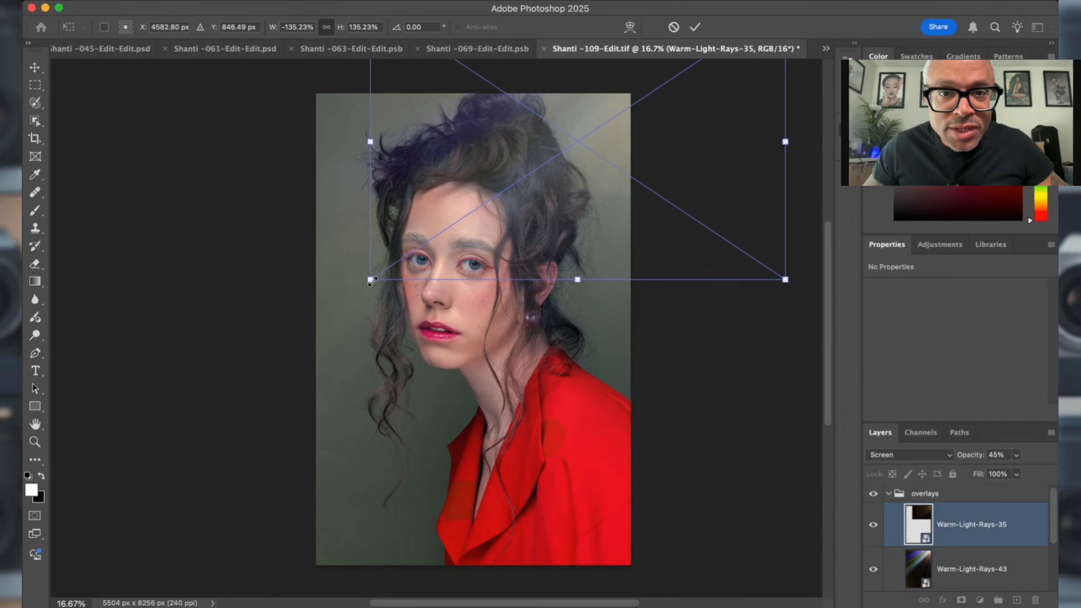
left_click_drag(570, 149, 537, 184)
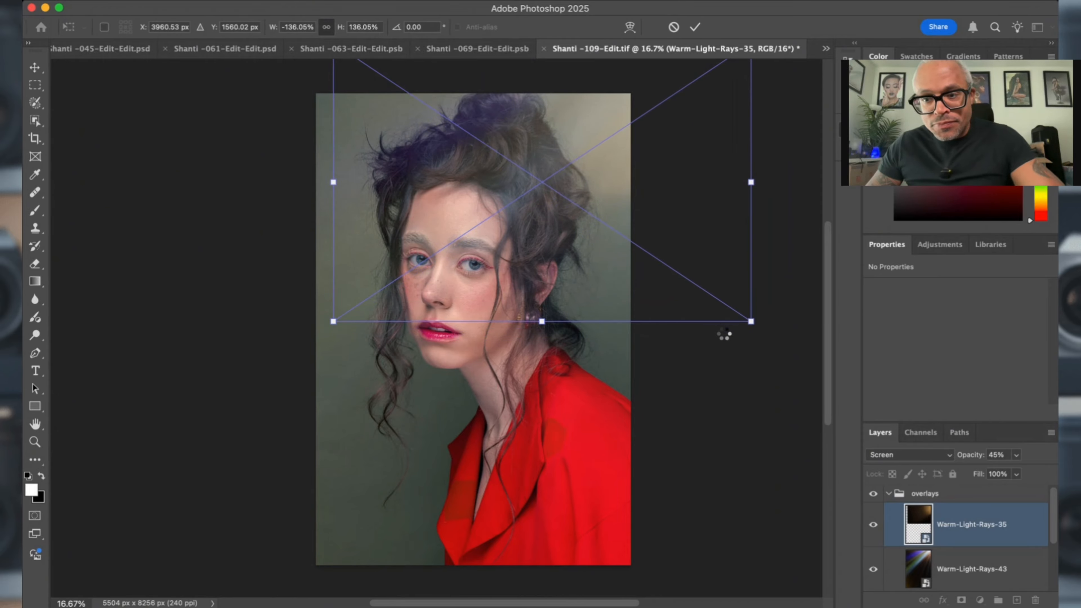
key("Return")
Rasterize the Warm-Light-Rays-35 layer for erasing and lower its opacity to 29%.
key("e")
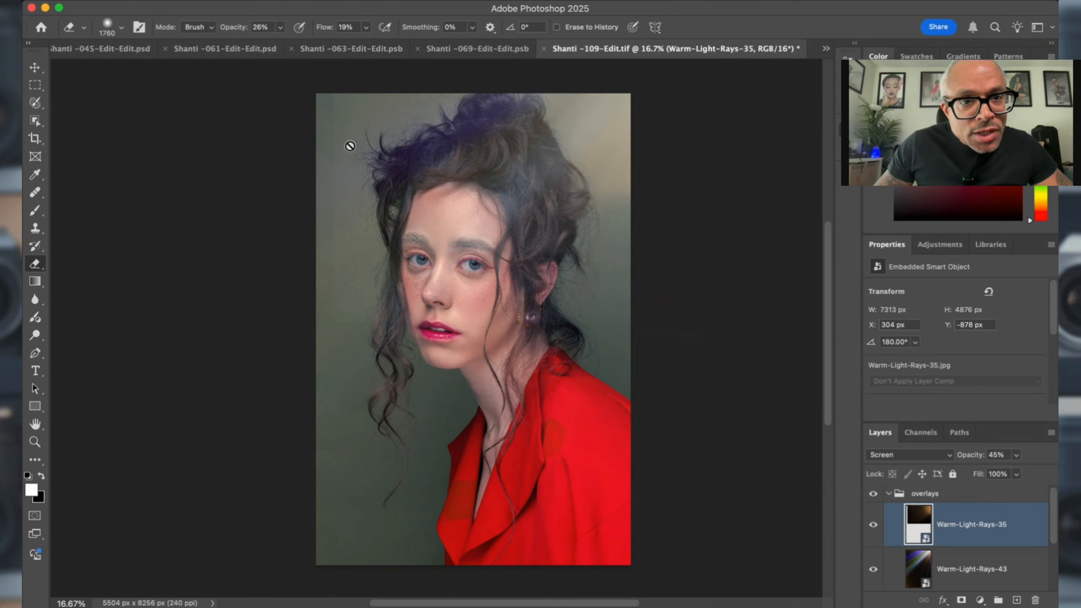
left_click(341, 215)
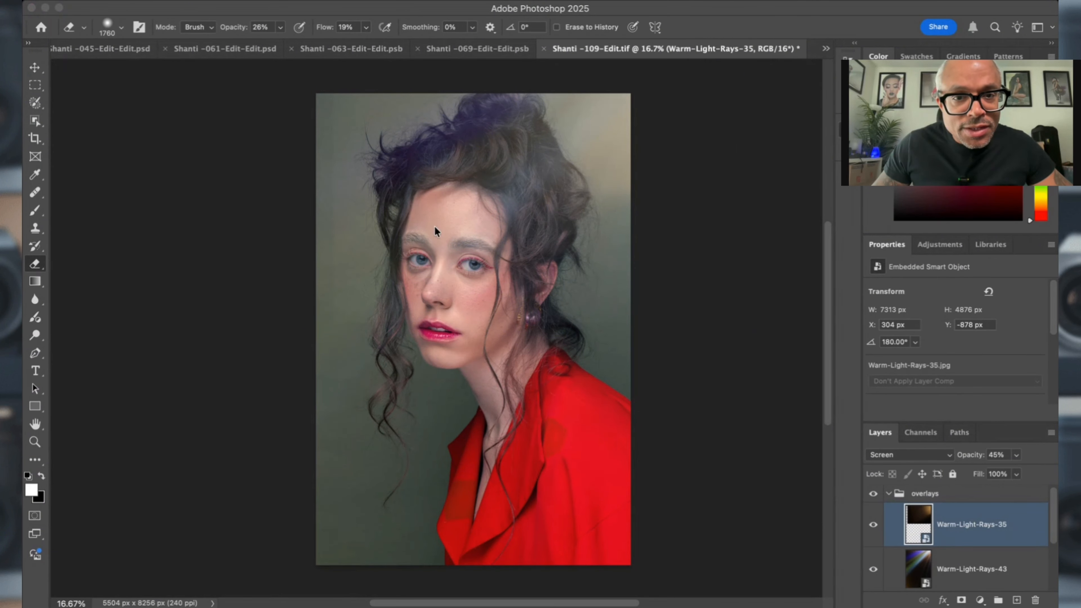
key("Return")
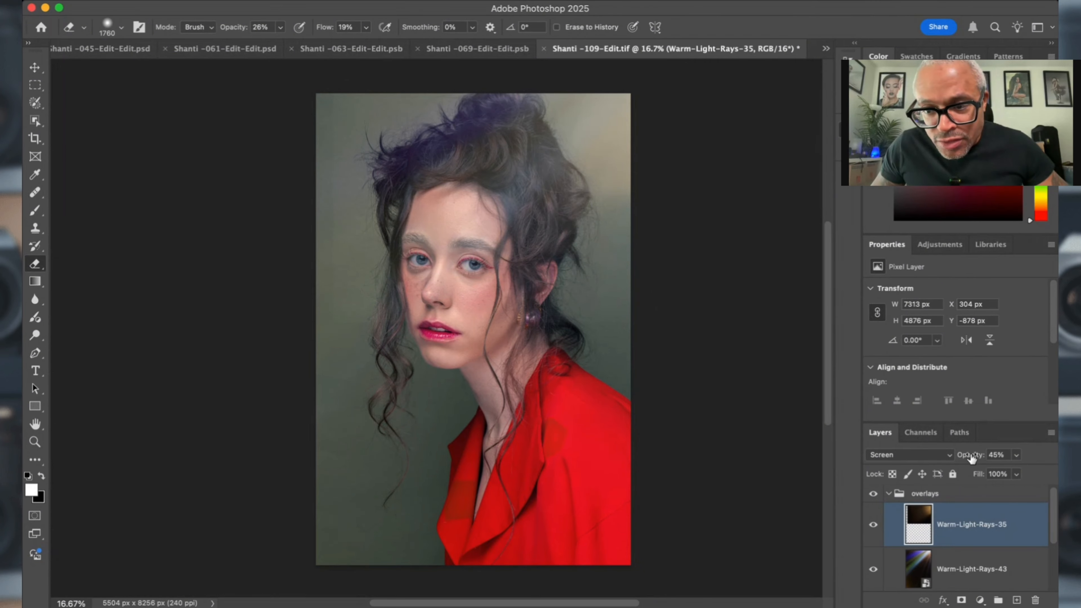
left_click_drag(968, 457, 963, 458)
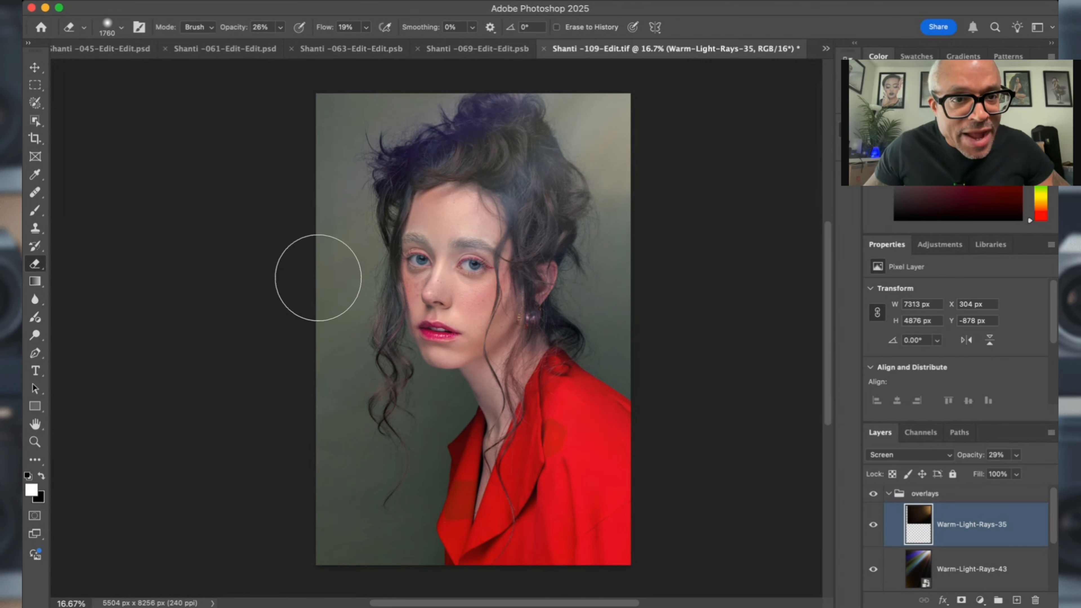
Dab at the Warm-Light-Rays-35 overlay's hard edge in the upper-left background with a 380 px Eraser and set its flow to 10%.
key("space")
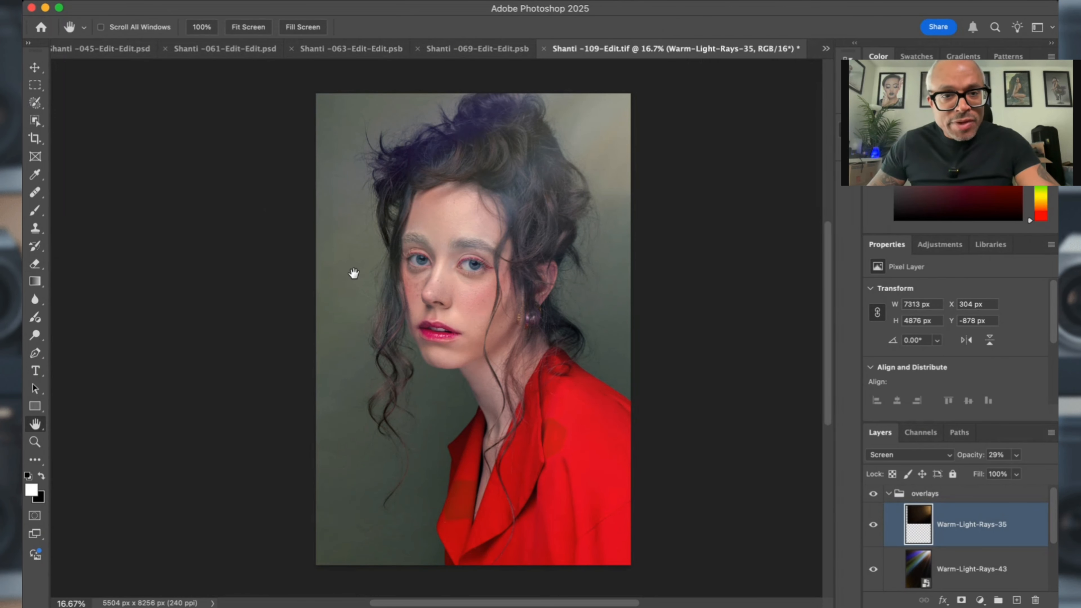
key("super+Tab")
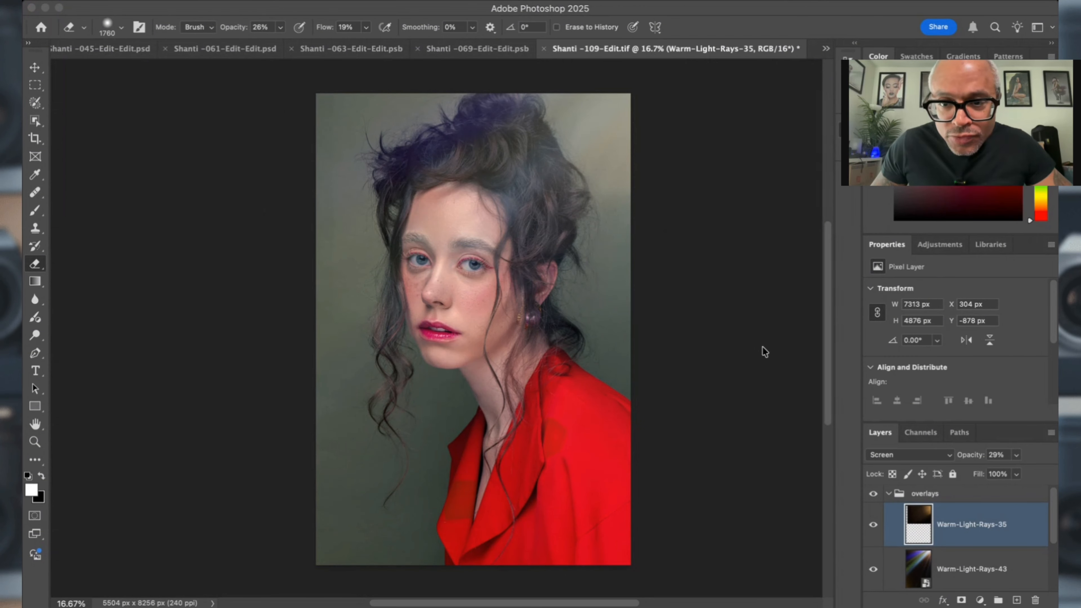
scroll(764, 348, "down", 2)
scroll(767, 346, "up", 4)
scroll(769, 340, "down", 1)
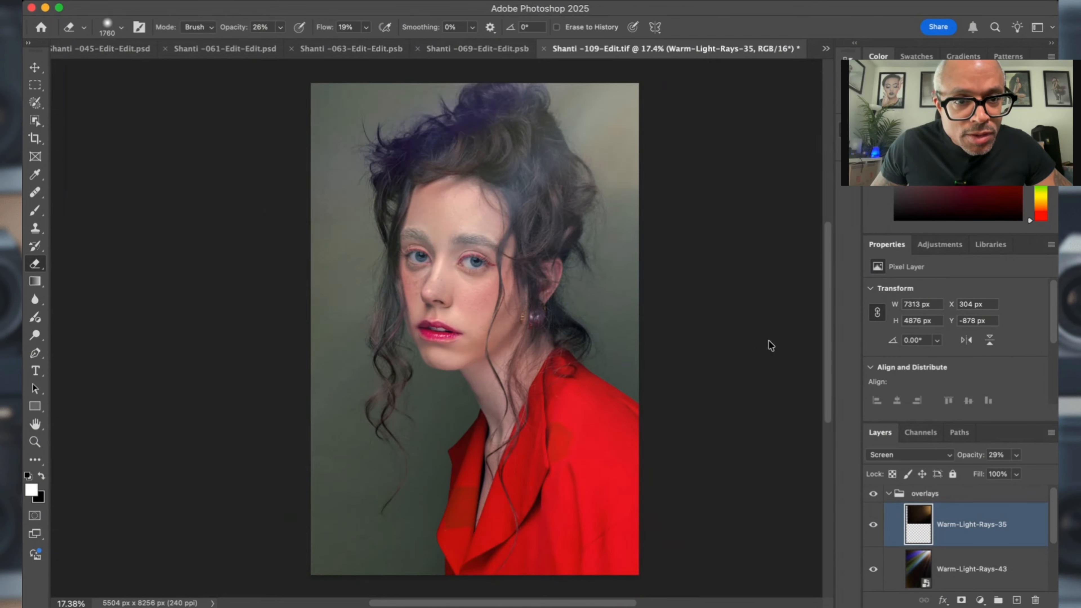
scroll(768, 341, "up", 1)
key("h")
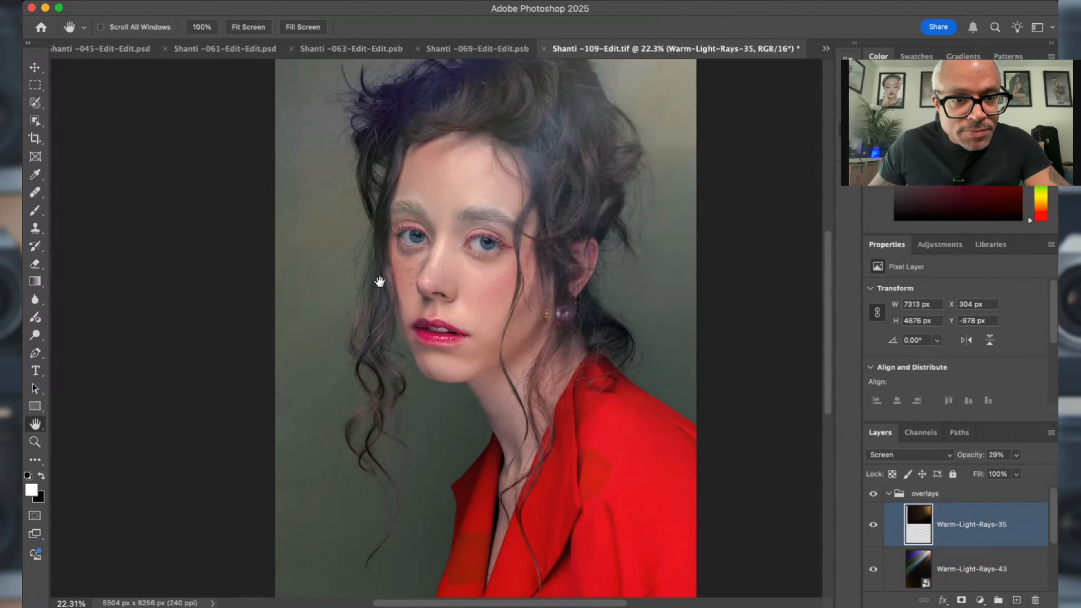
left_click_drag(379, 282, 382, 321)
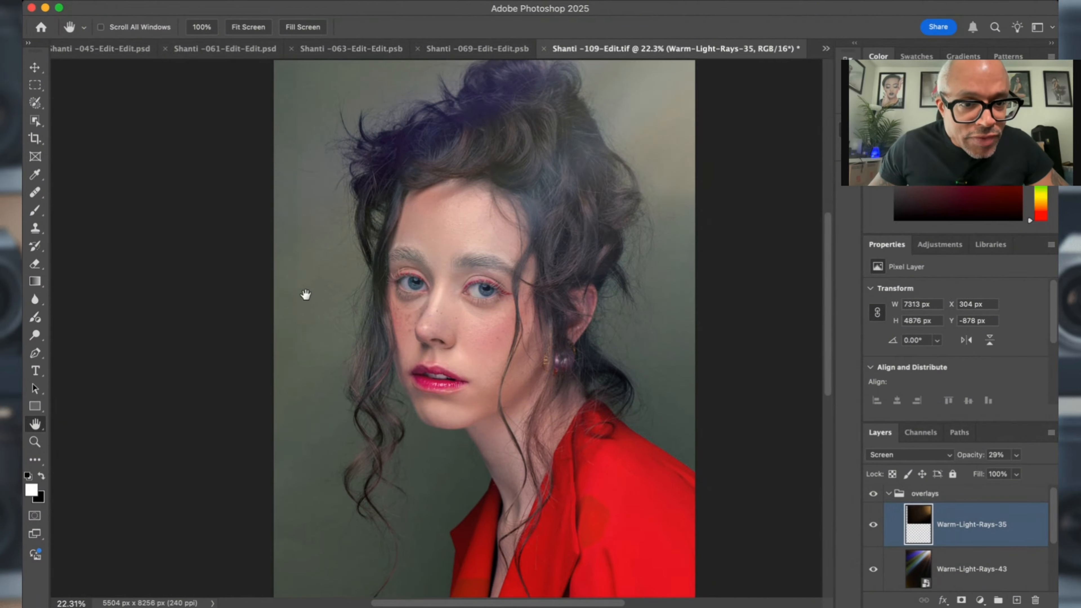
left_click_drag(307, 171, 341, 242)
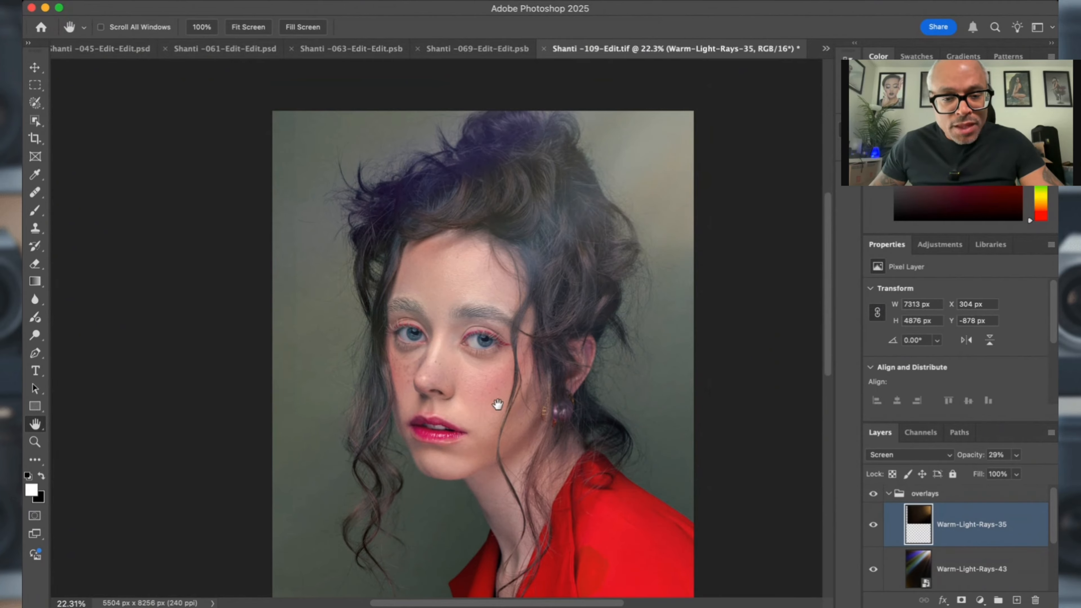
key("e")
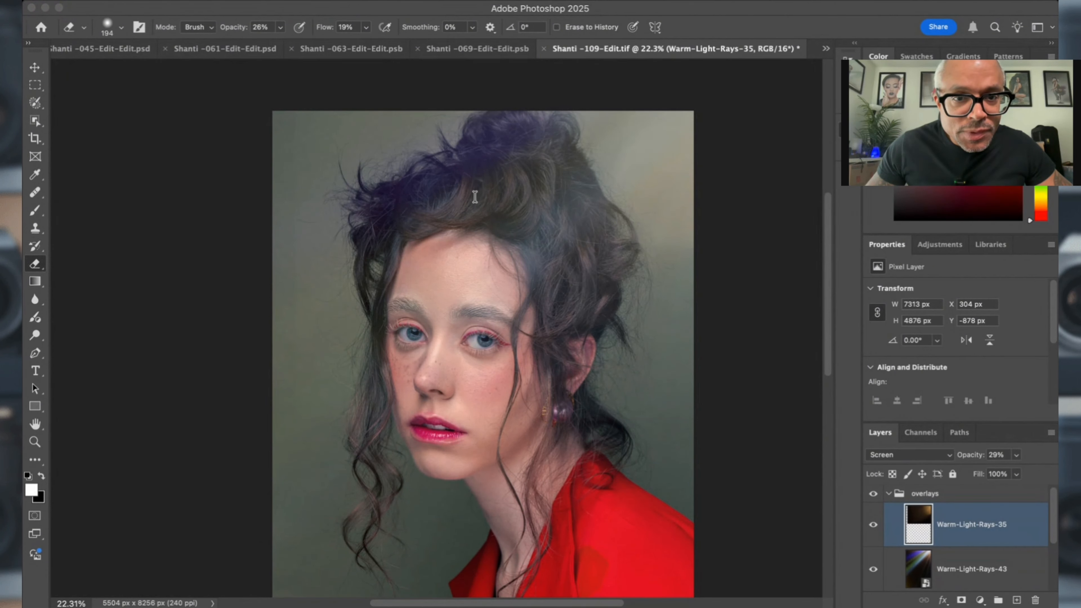
left_click_drag(467, 208, 473, 207)
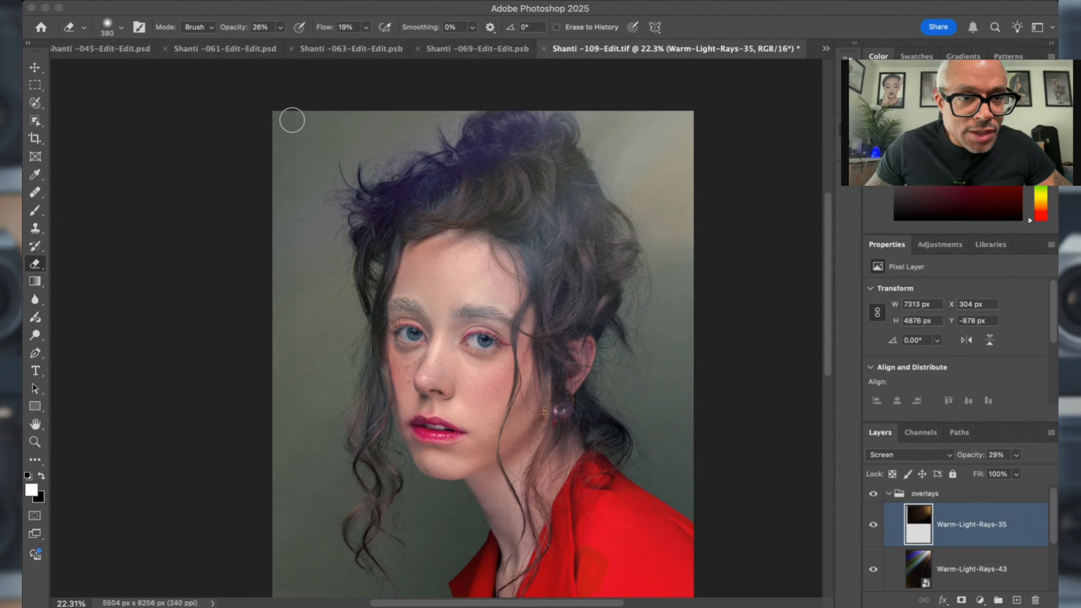
left_click(292, 128)
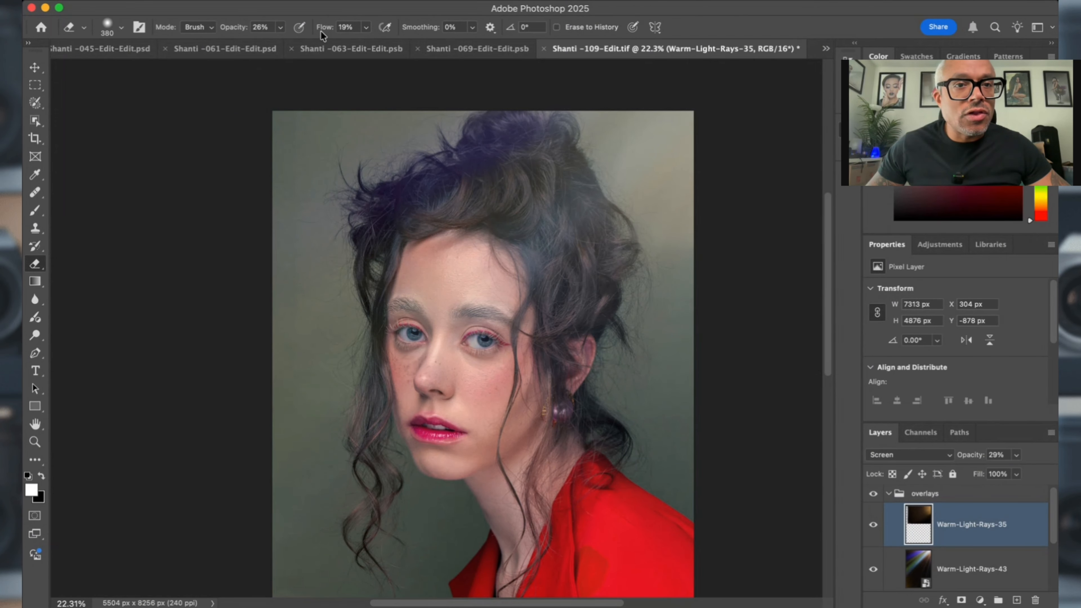
left_click_drag(328, 33, 322, 29)
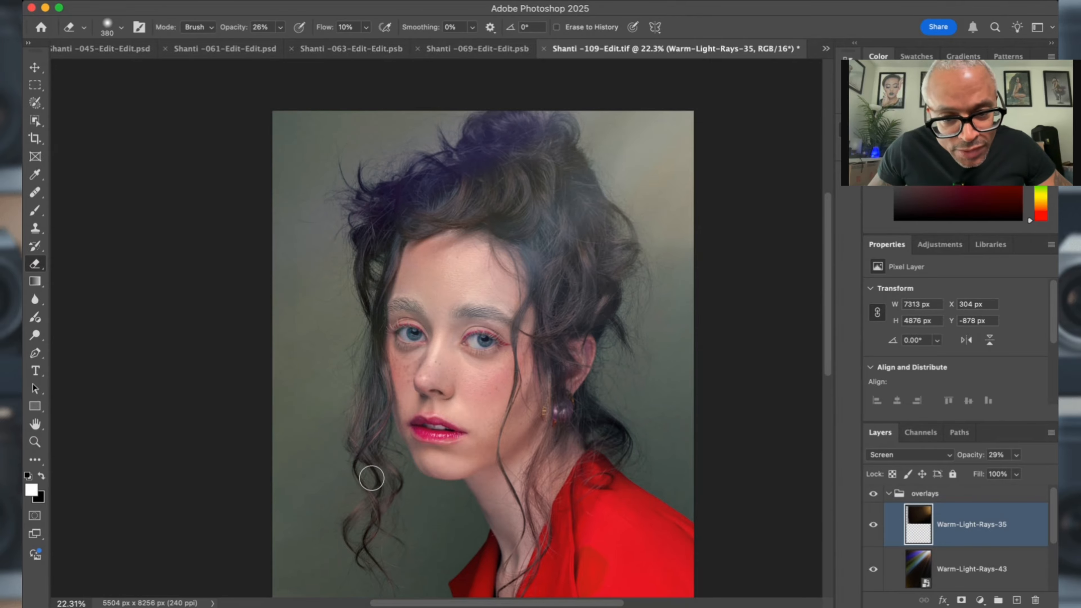
key("super+t")
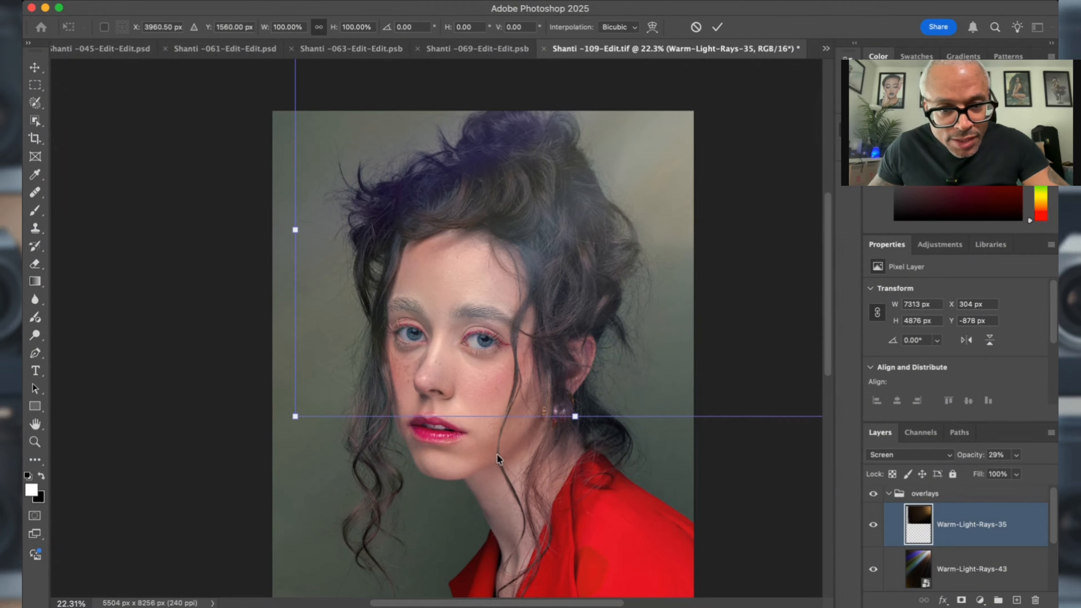
key("Escape")
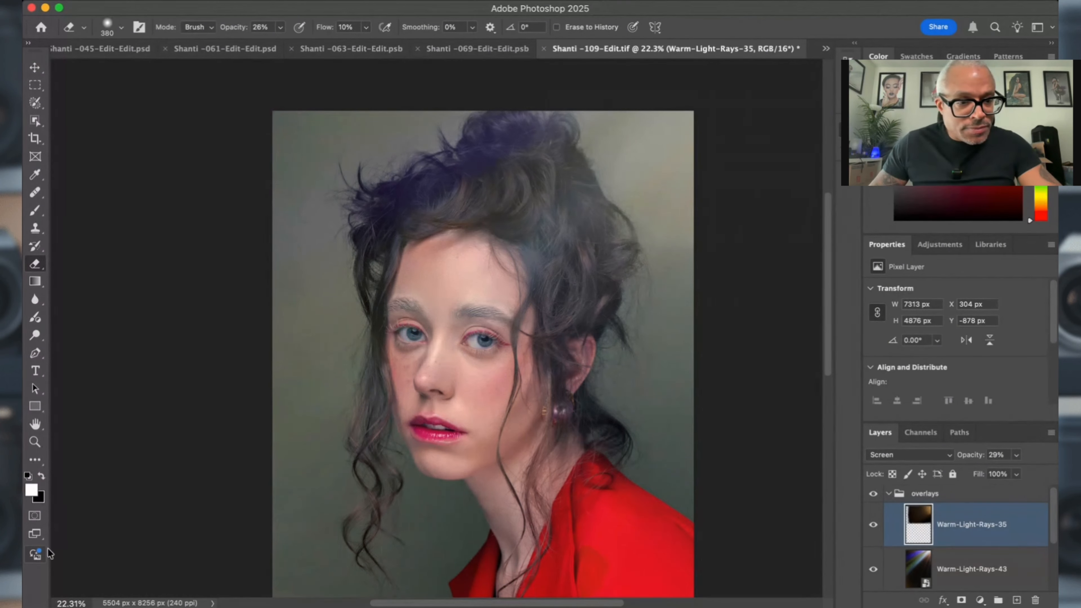
left_click(71, 603)
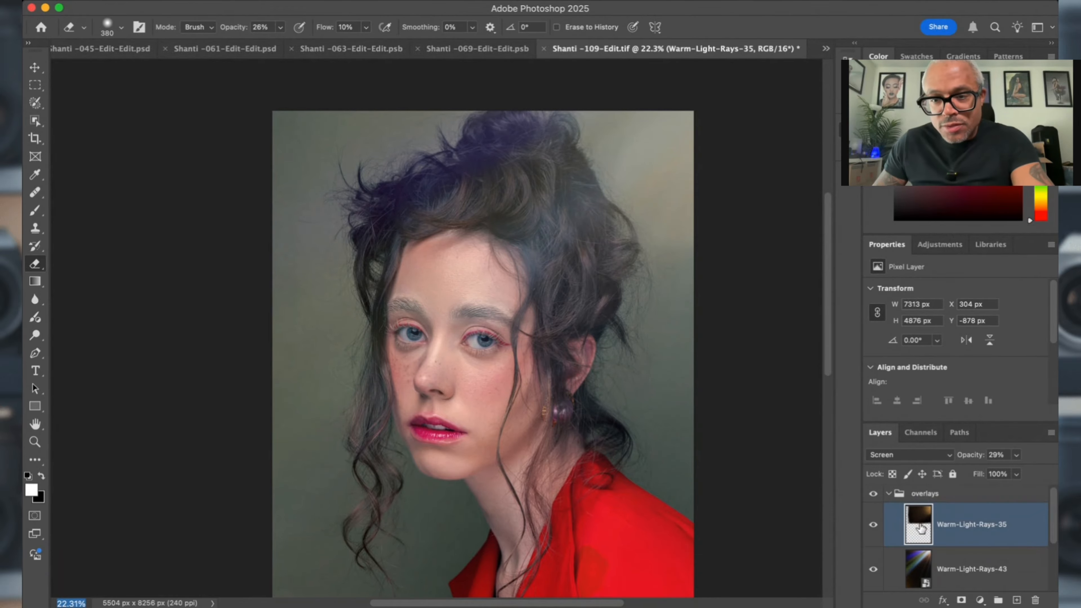
left_click(1017, 558)
left_click(1024, 534)
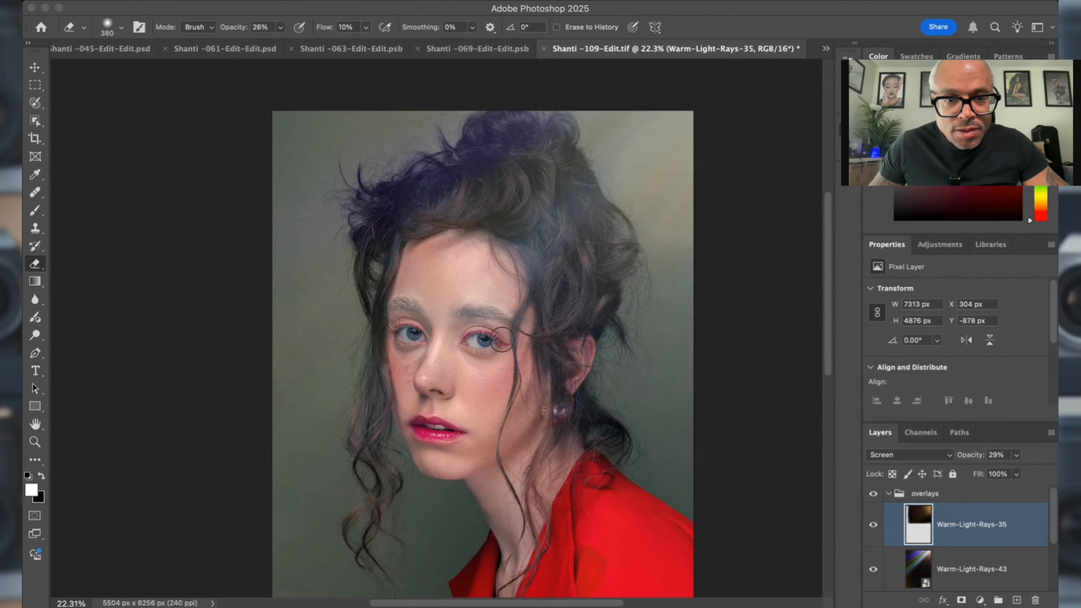
key("space")
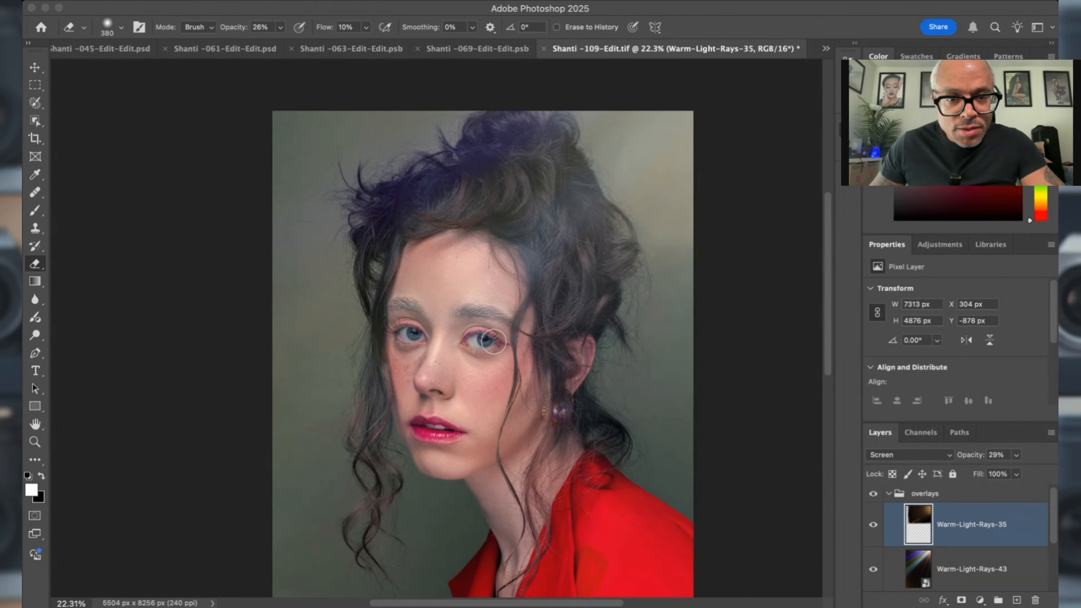
Enlarge the Warm-Light-Rays-35 overlay to 106.71% so its left edge extends past the photo, and deselect the layer.
key("v")
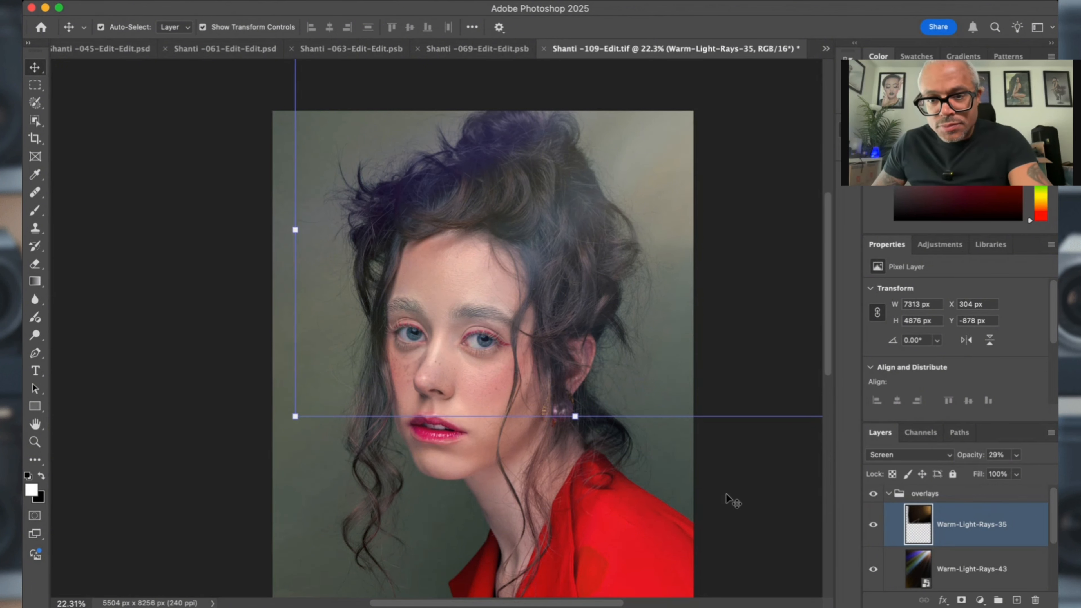
scroll(760, 334, "down", 5)
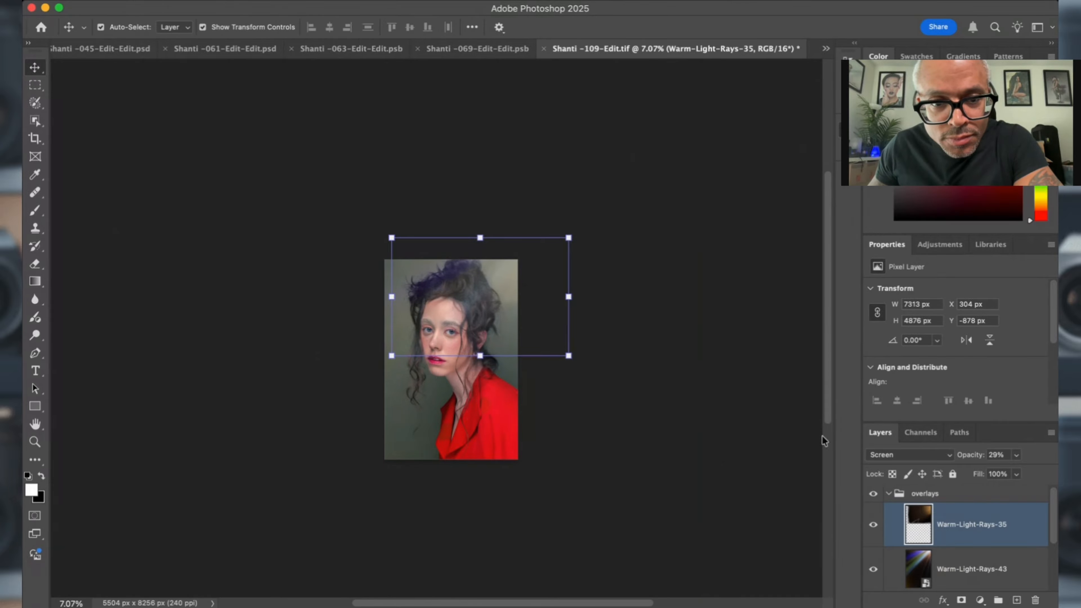
left_click_drag(391, 357, 380, 364)
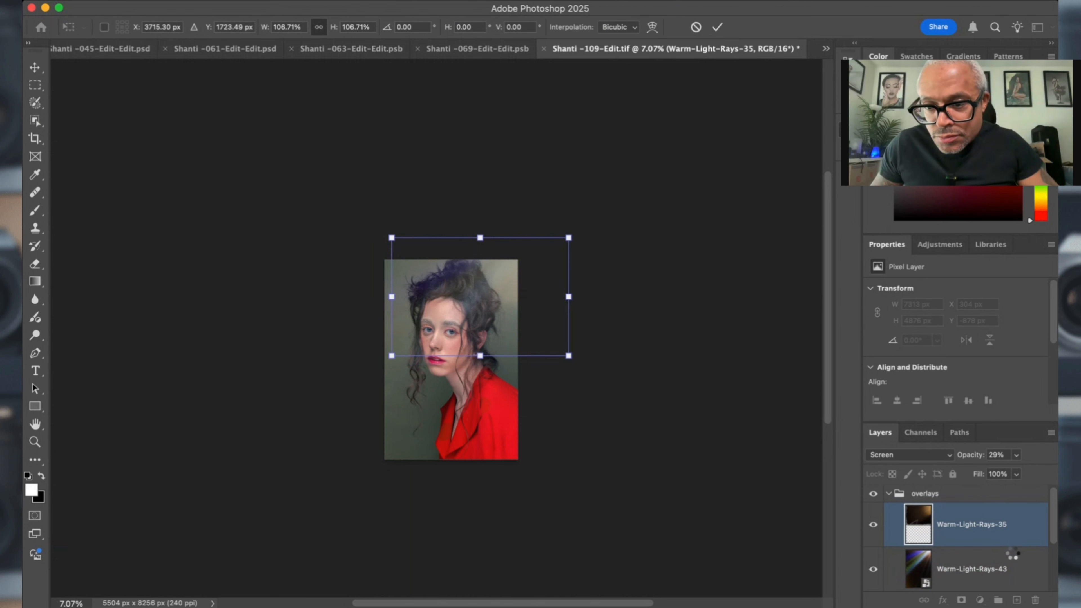
key("Return")
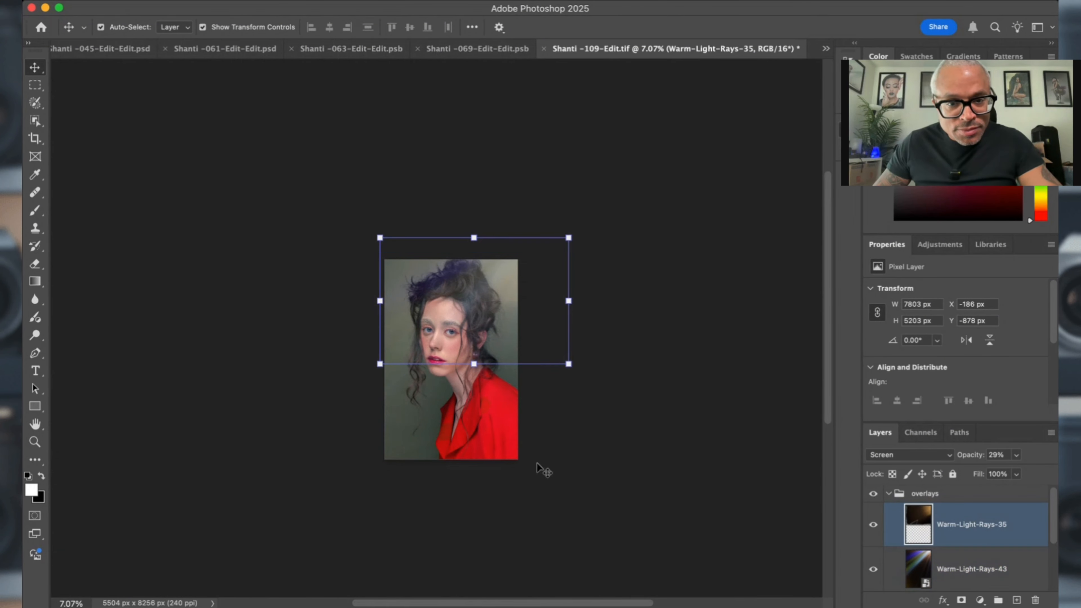
left_click(604, 420)
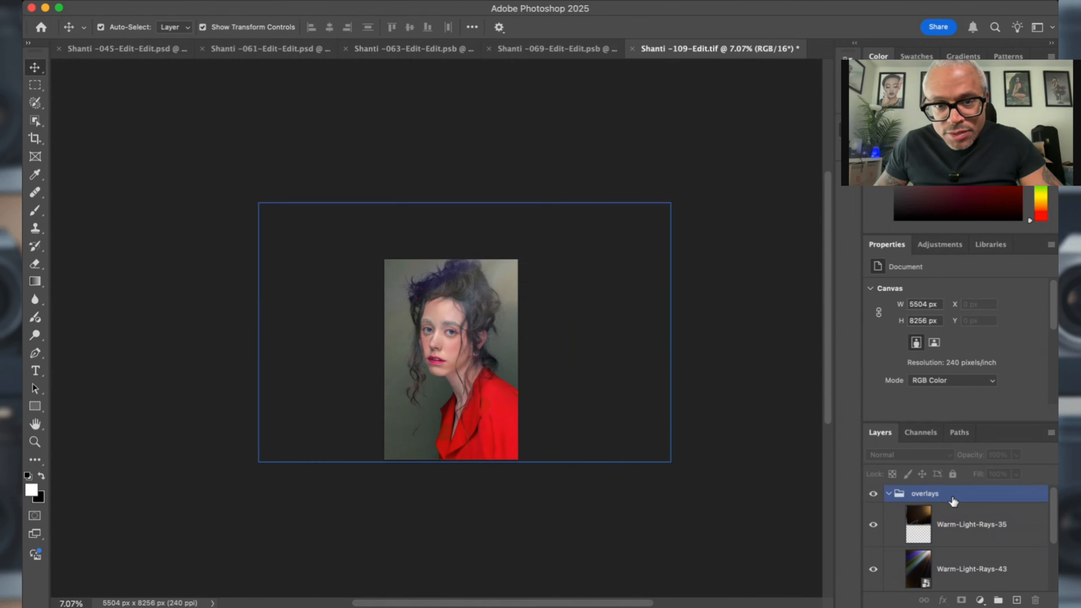
Collapse the overlays group in the layer stack and leave no layer selected.
left_click(889, 494)
right_click(474, 398)
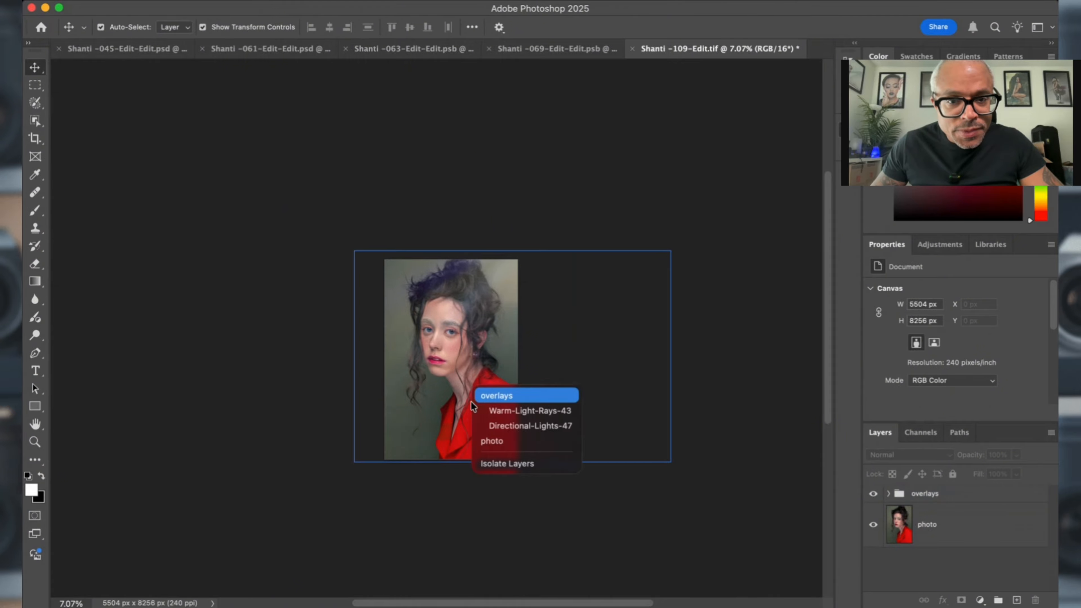
left_click(622, 500)
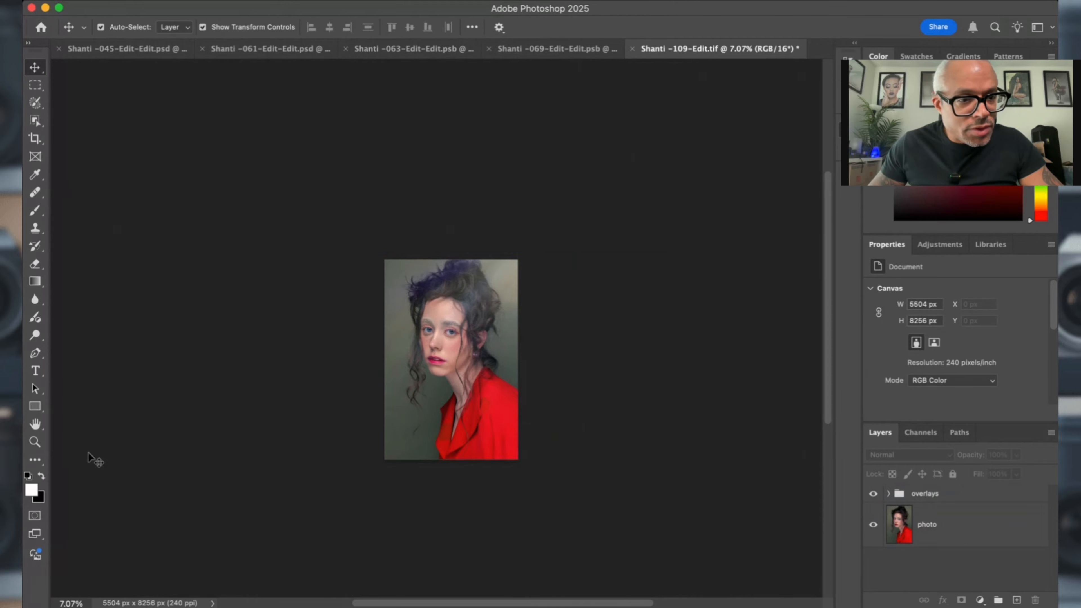
Compare the enlarged portrait with and without its light effects by hiding the overlays group and showing it again.
left_click(37, 424)
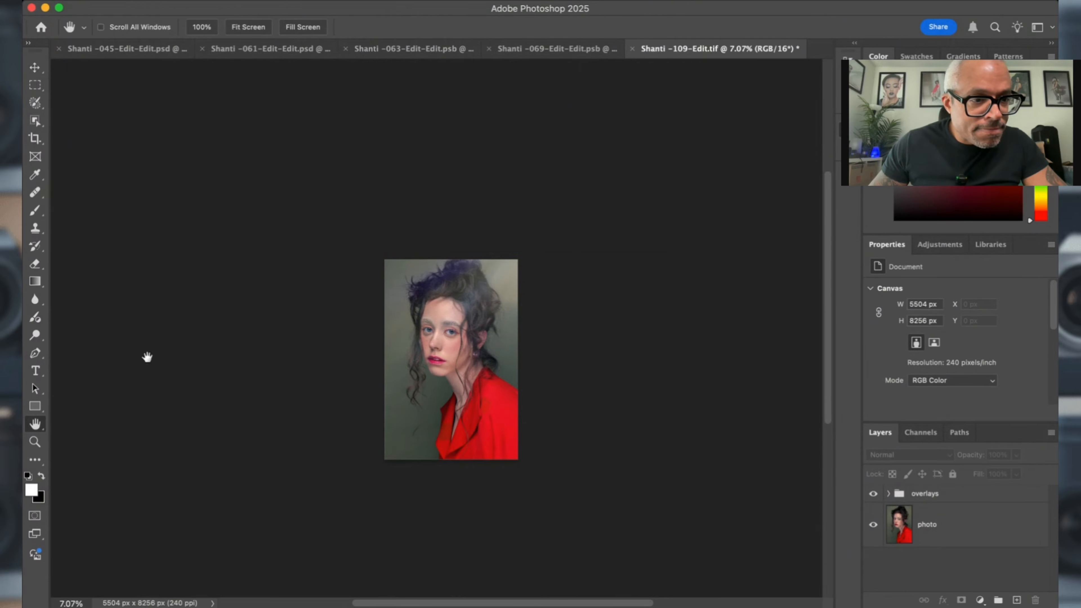
scroll(468, 325, "up", 5)
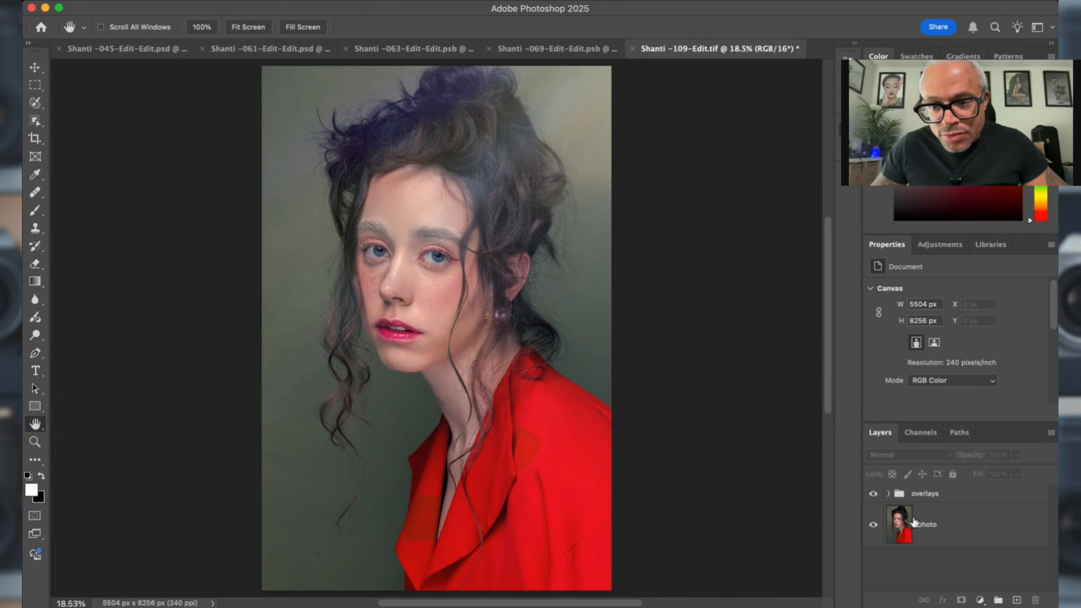
left_click(873, 494)
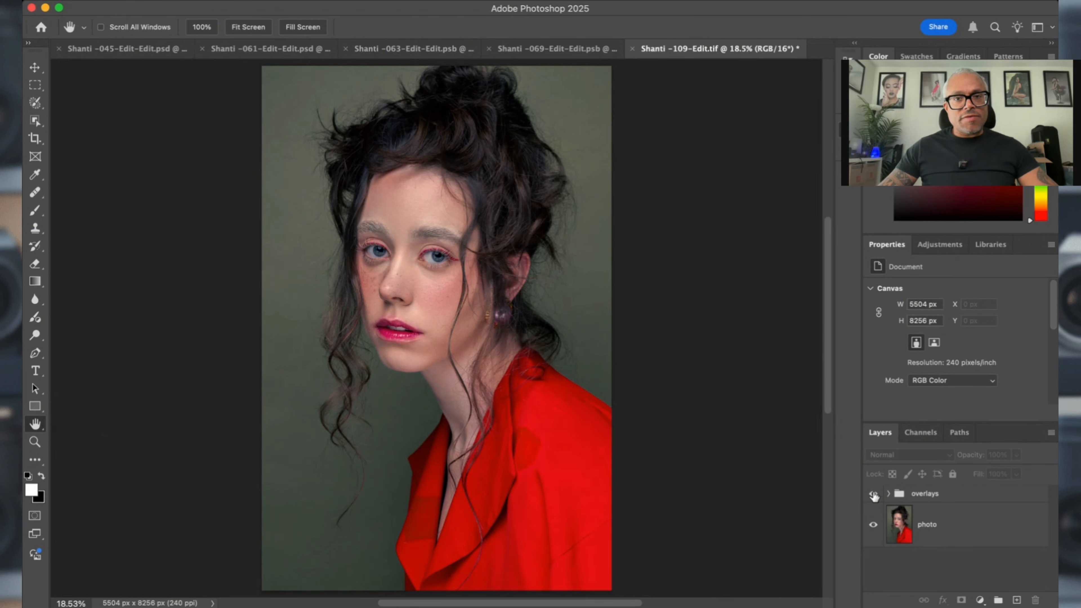
left_click(873, 494)
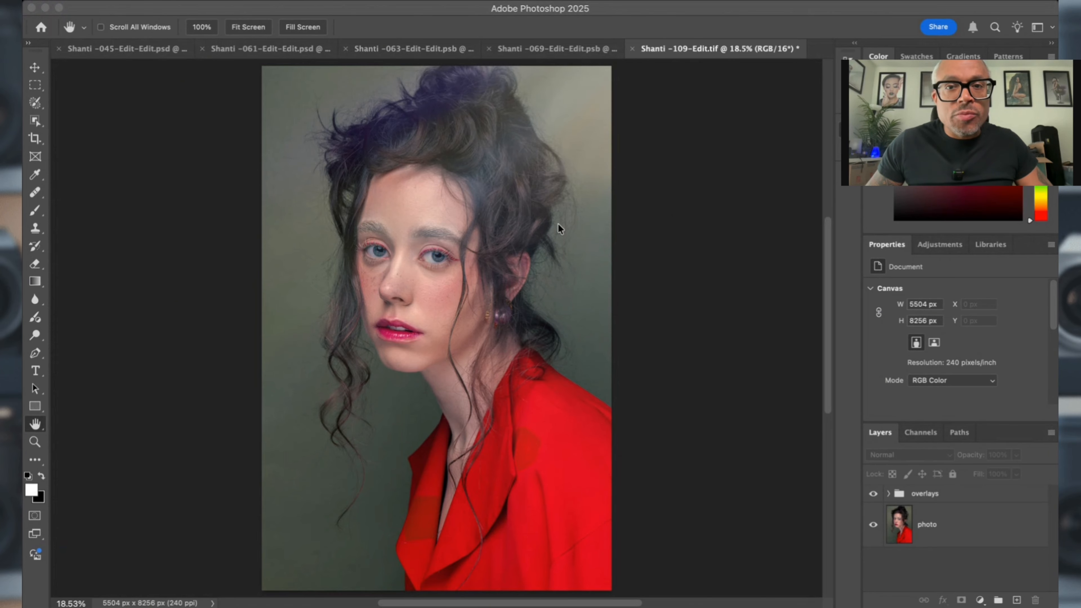
Save the layered portrait as a new PSD file with the overlays group visible.
key("Return")
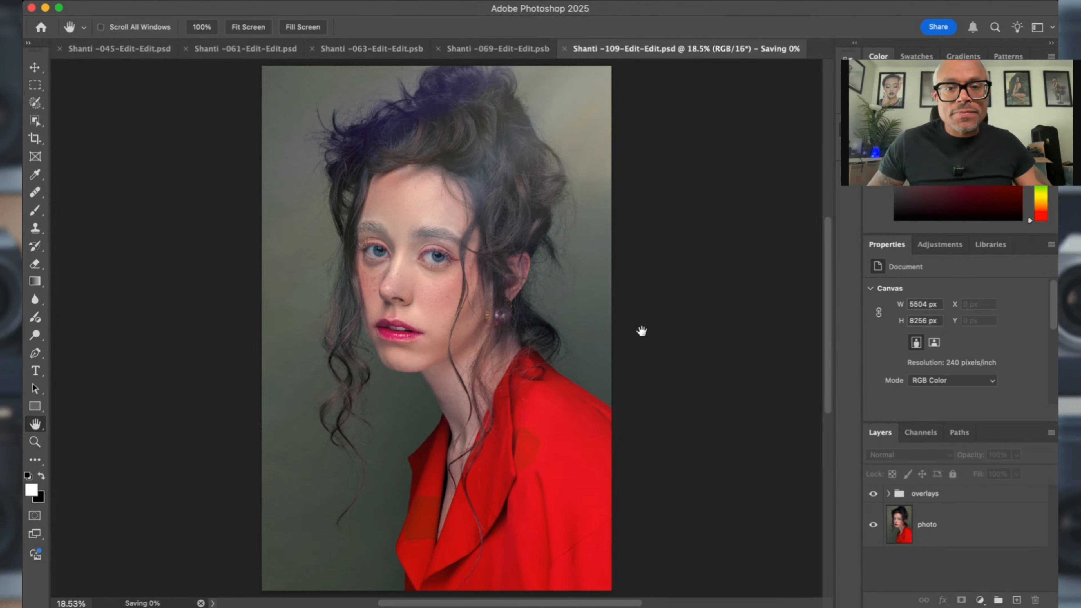